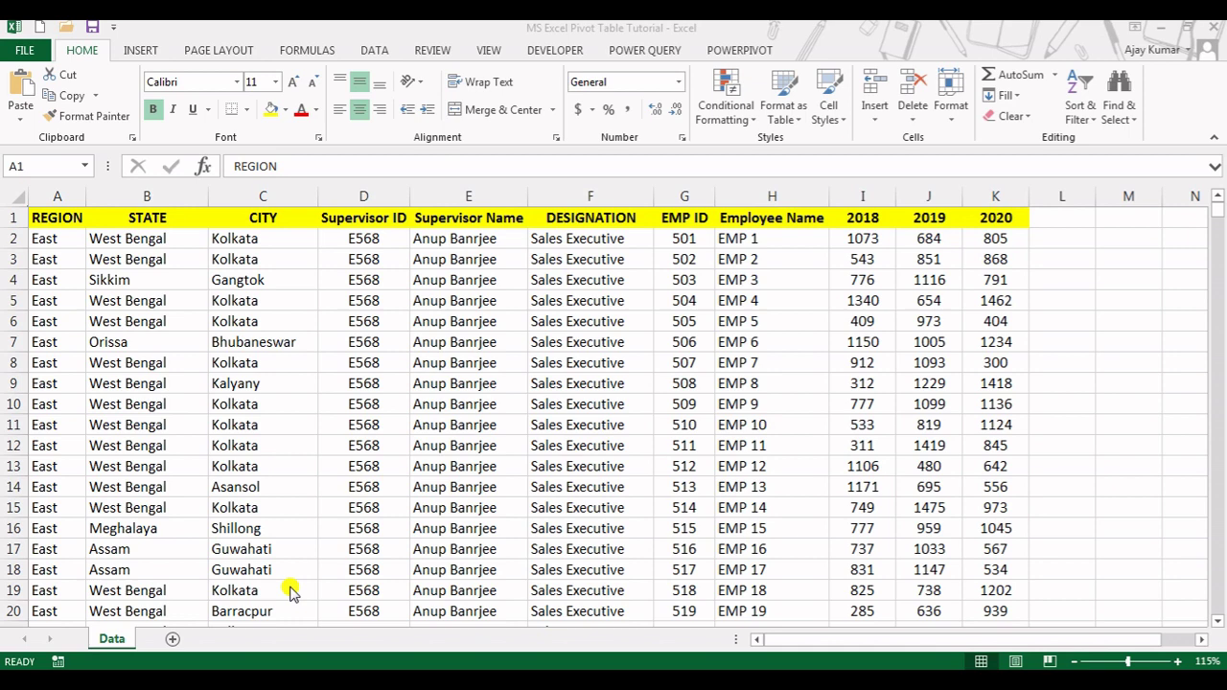
{"action": "left_click", "coordinate": [177, 296]}
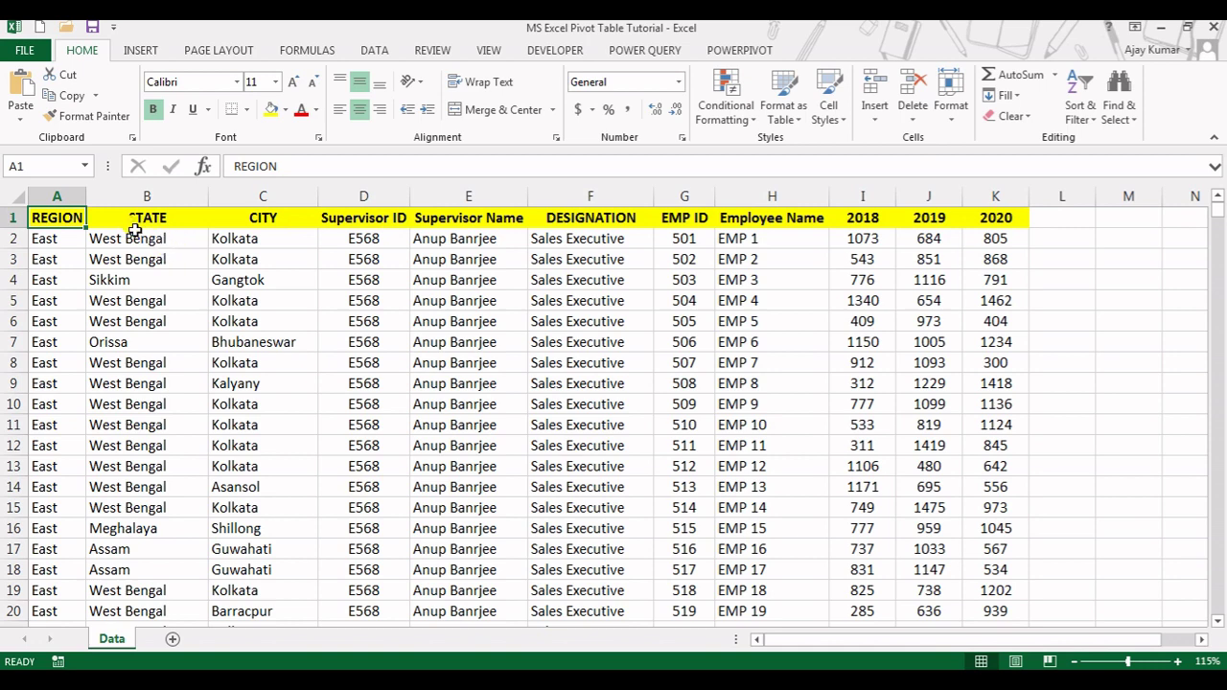
{"action": "left_click", "coordinate": [143, 51]}
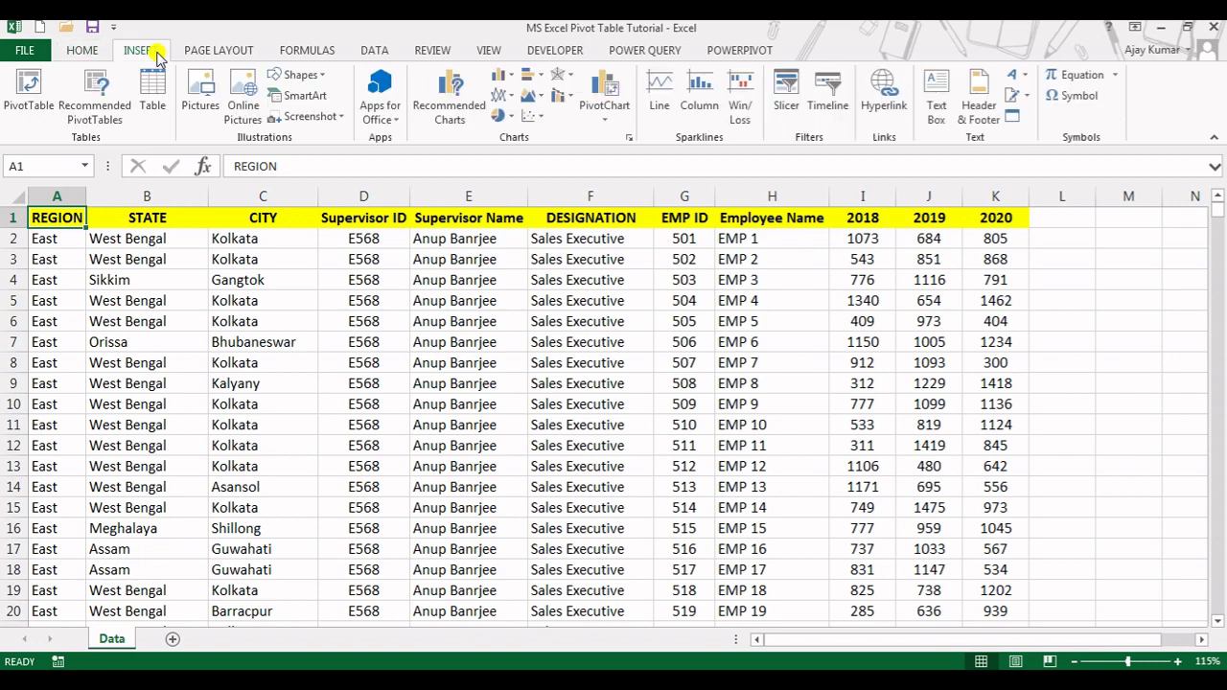
{"action": "left_click", "coordinate": [24, 107]}
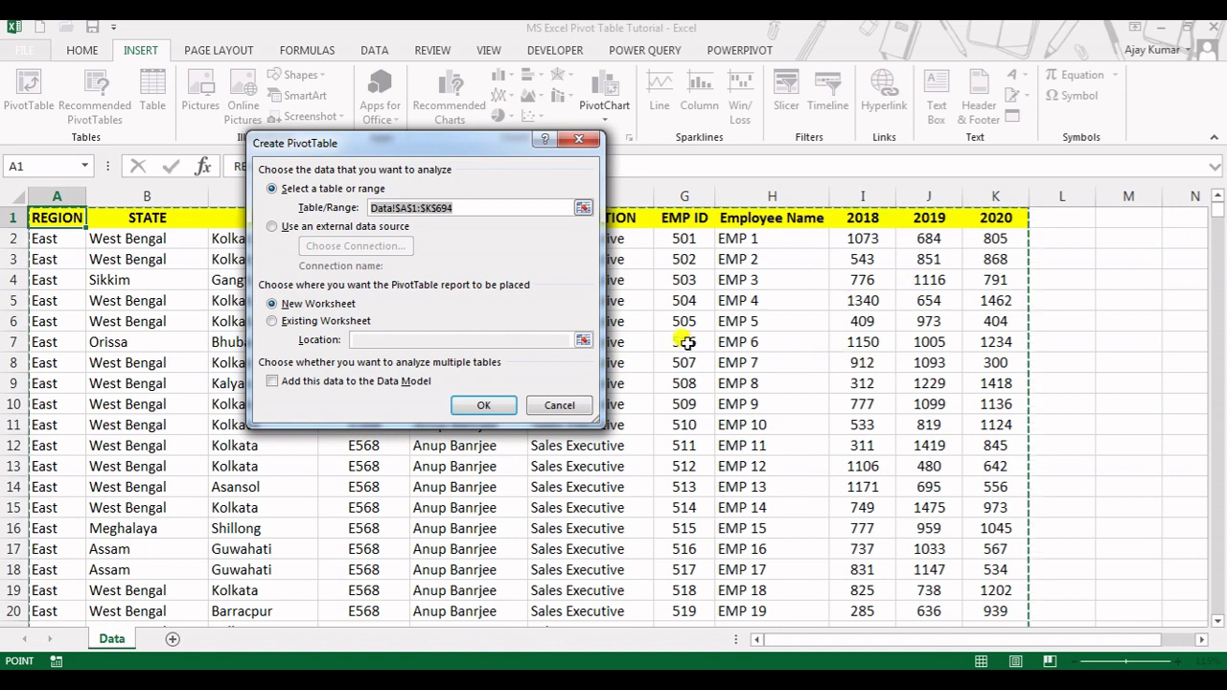
{"action": "left_click", "coordinate": [583, 406]}
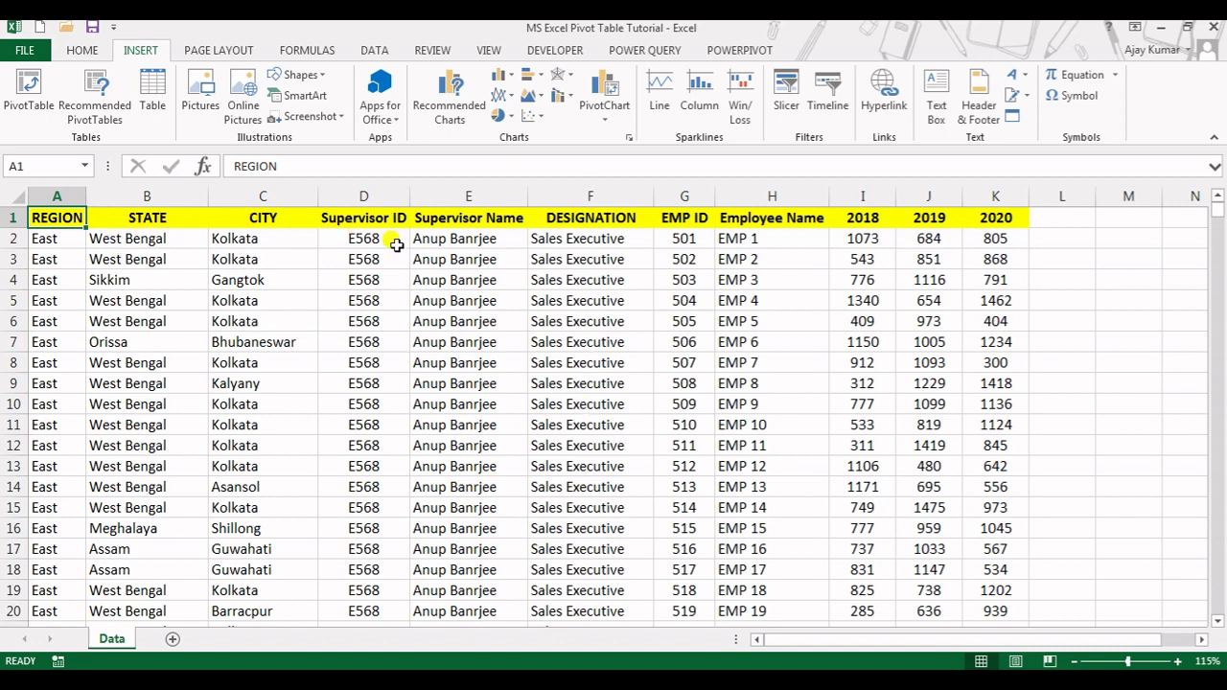
Clear the DESIGNATION header from cell F1 of the Data sheet.
{"action": "key", "text": "Right"}
{"action": "key", "text": "Right"}
{"action": "key", "text": "Right"}
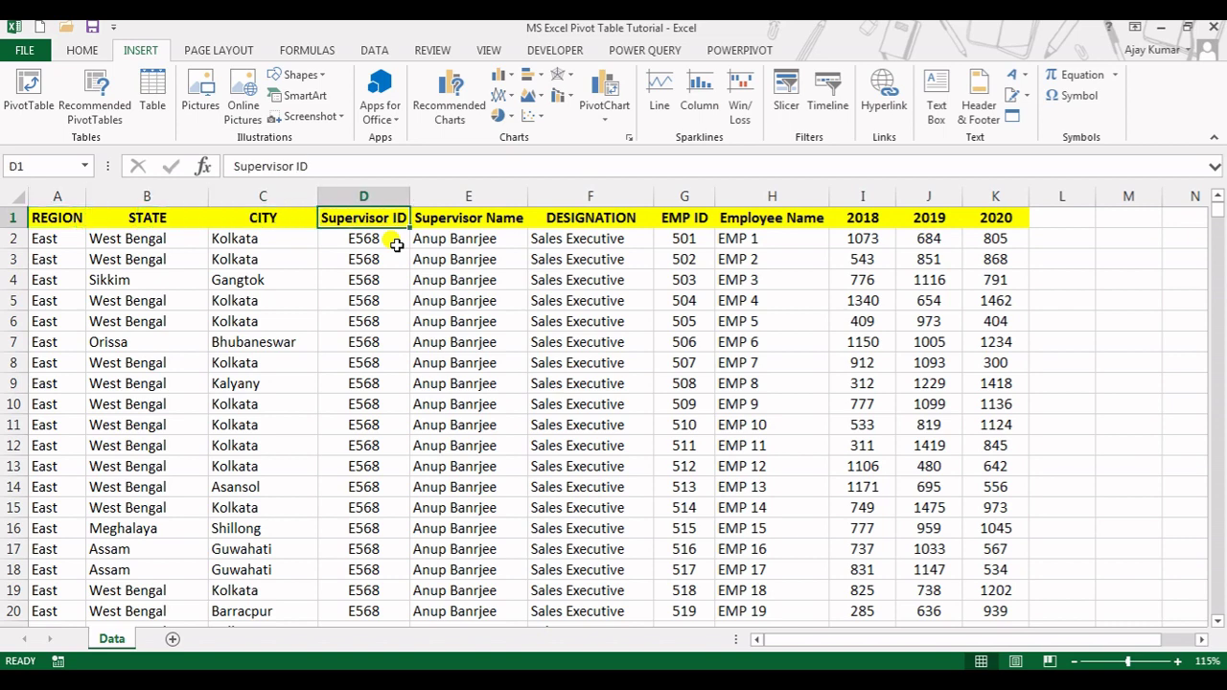
{"action": "key", "text": "Right"}
{"action": "key", "text": "Right"}
{"action": "key", "text": "Right"}
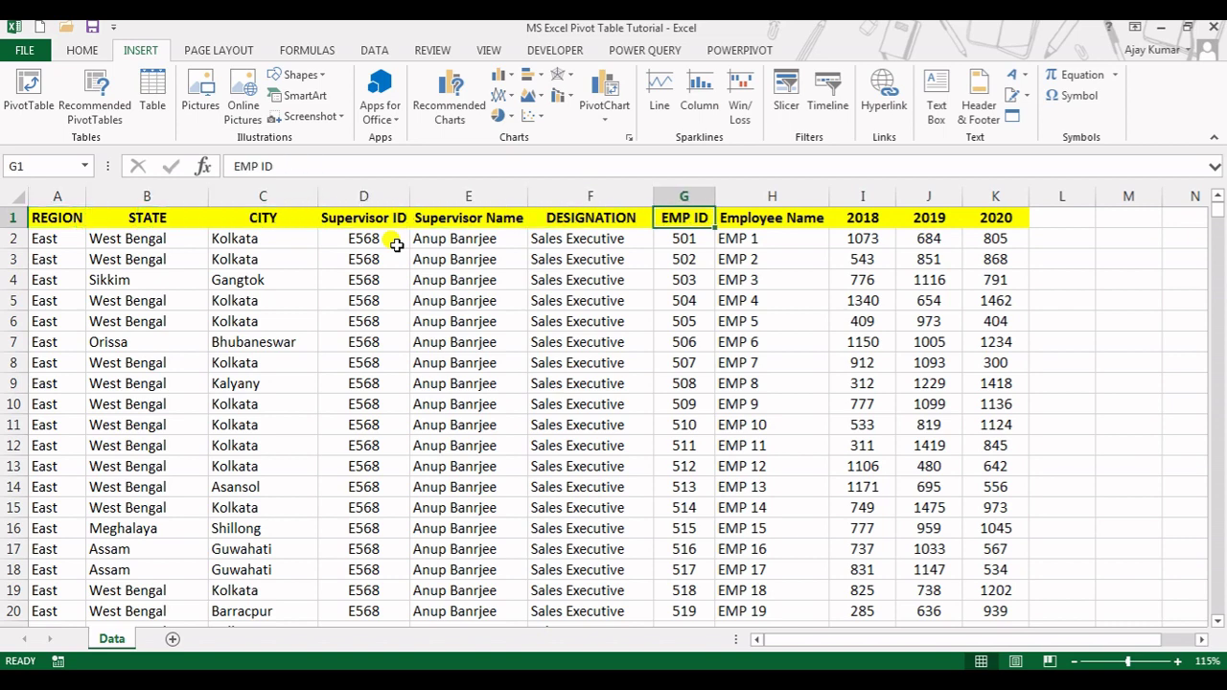
{"action": "key", "text": "Left"}
{"action": "key", "text": "Left"}
{"action": "key", "text": "Left"}
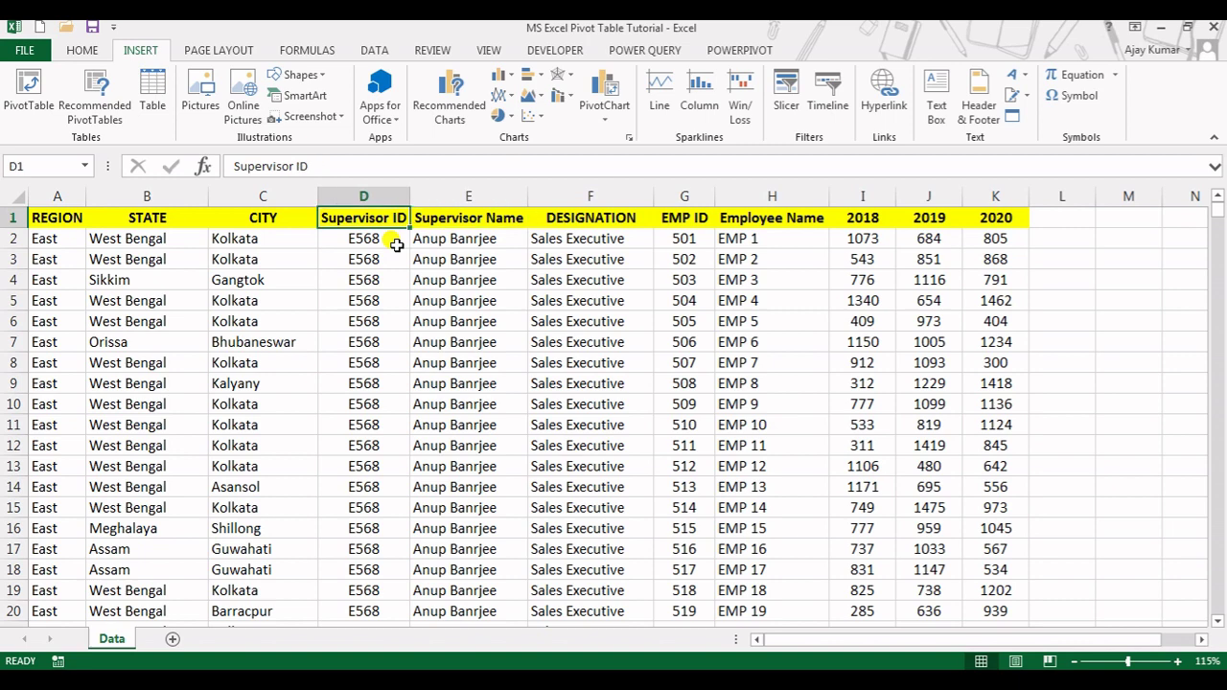
{"action": "key", "text": "Right"}
{"action": "key", "text": "Right"}
{"action": "key", "text": "Right"}
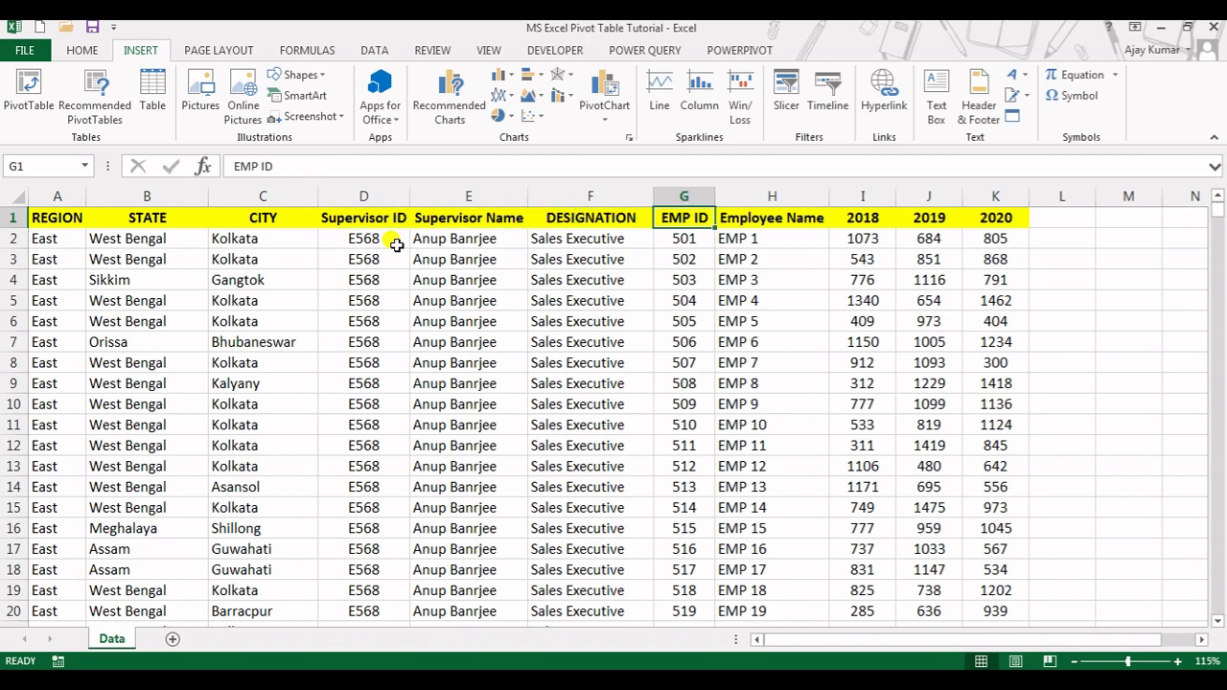
{"action": "key", "text": "Left"}
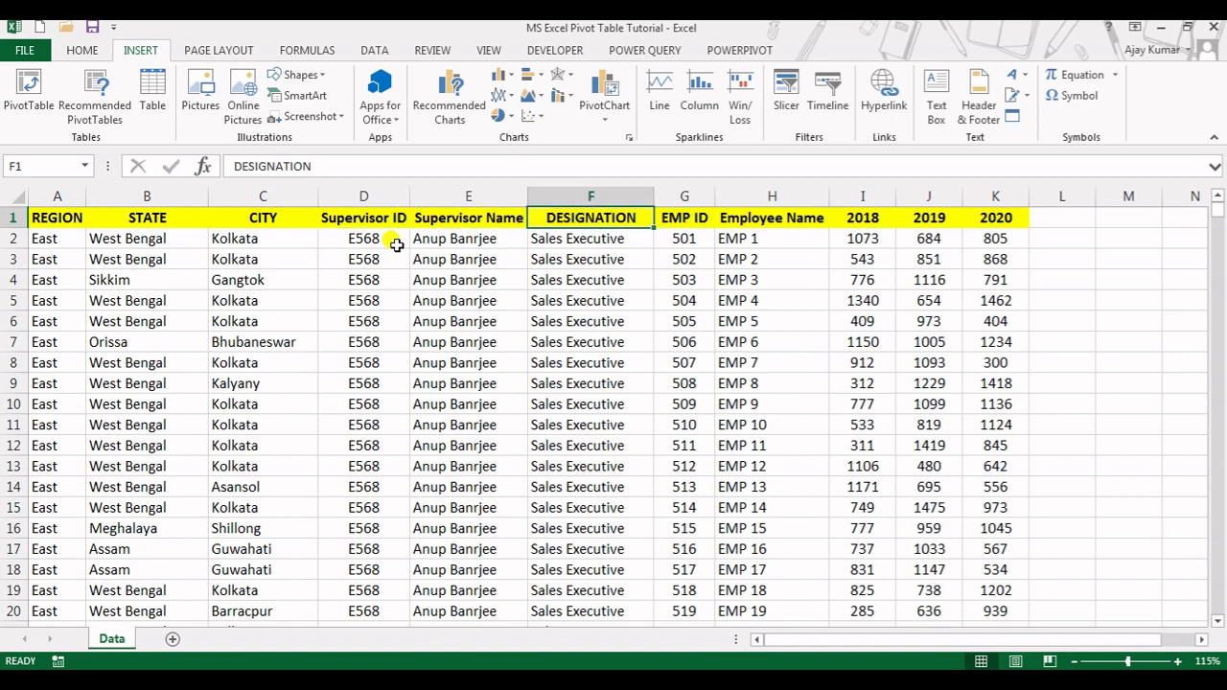
{"action": "key", "text": "Delete"}
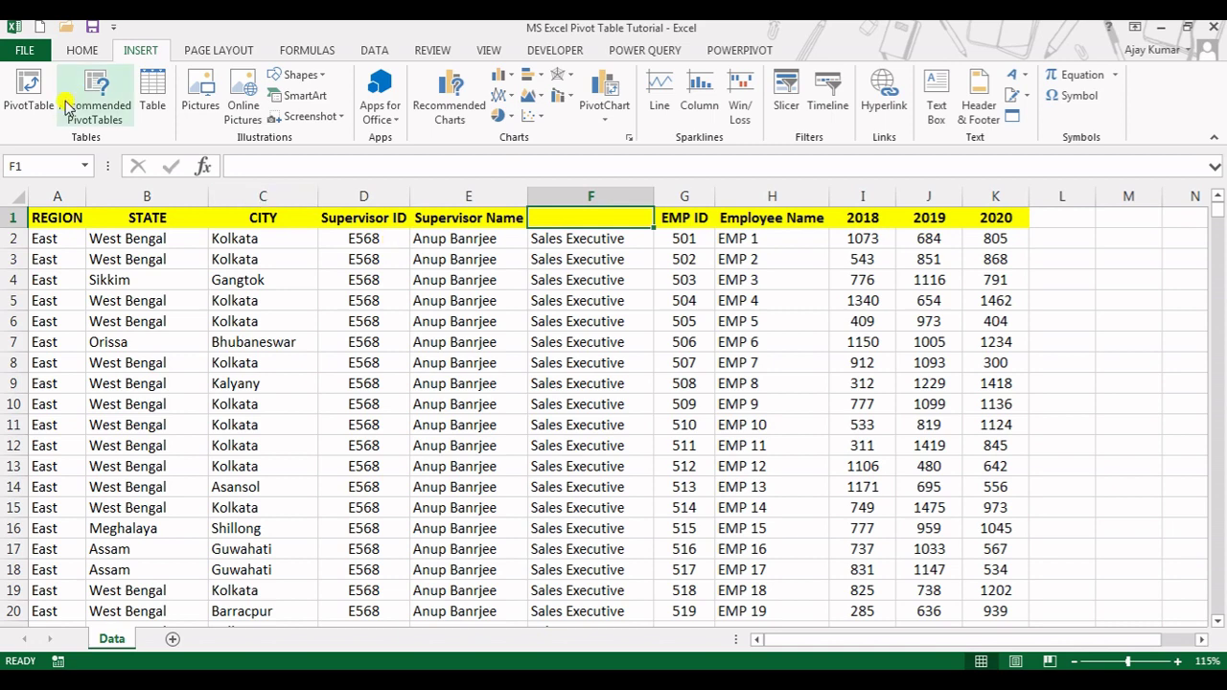
Try to create a PivotTable from Data!$A$1:$K$694 without the F1 header, and undo the header's deletion.
{"action": "left_click", "coordinate": [26, 88]}
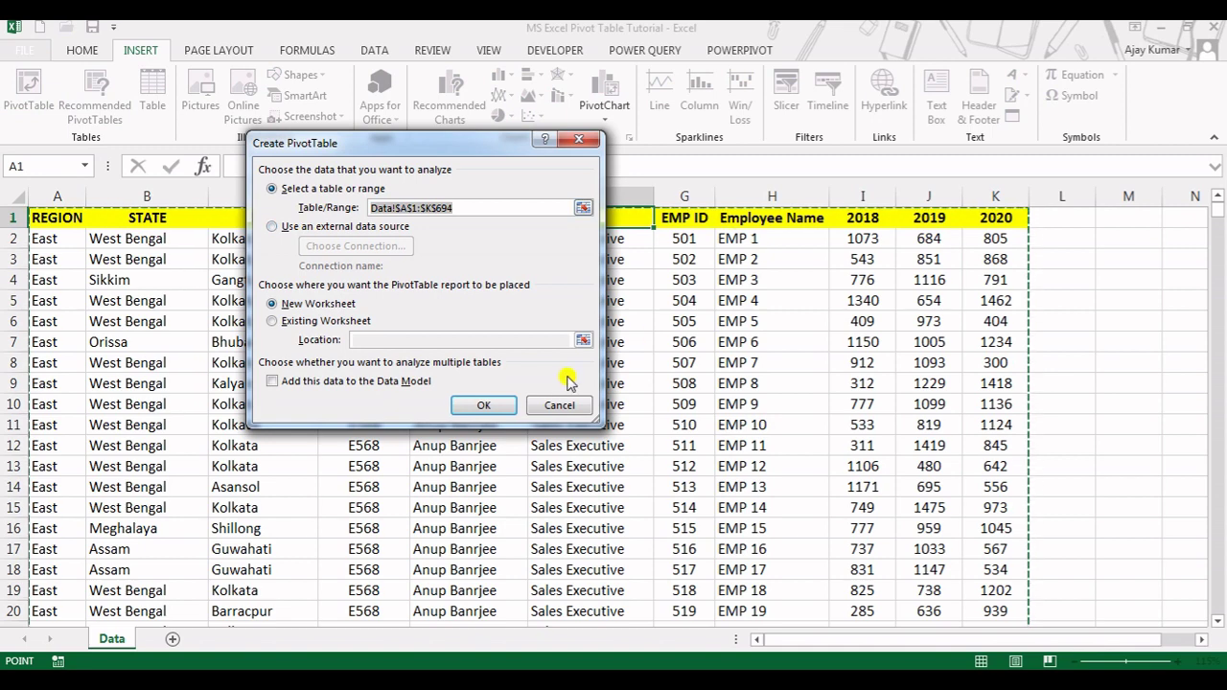
{"action": "left_click", "coordinate": [501, 407]}
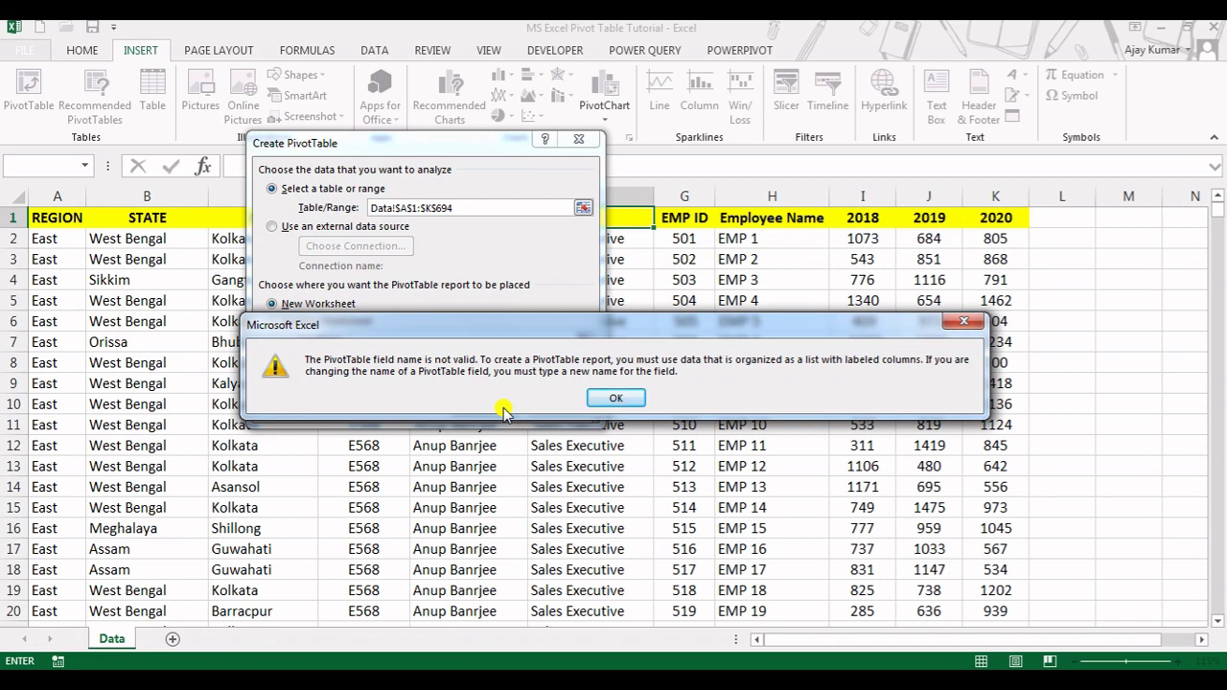
{"action": "left_click", "coordinate": [622, 397]}
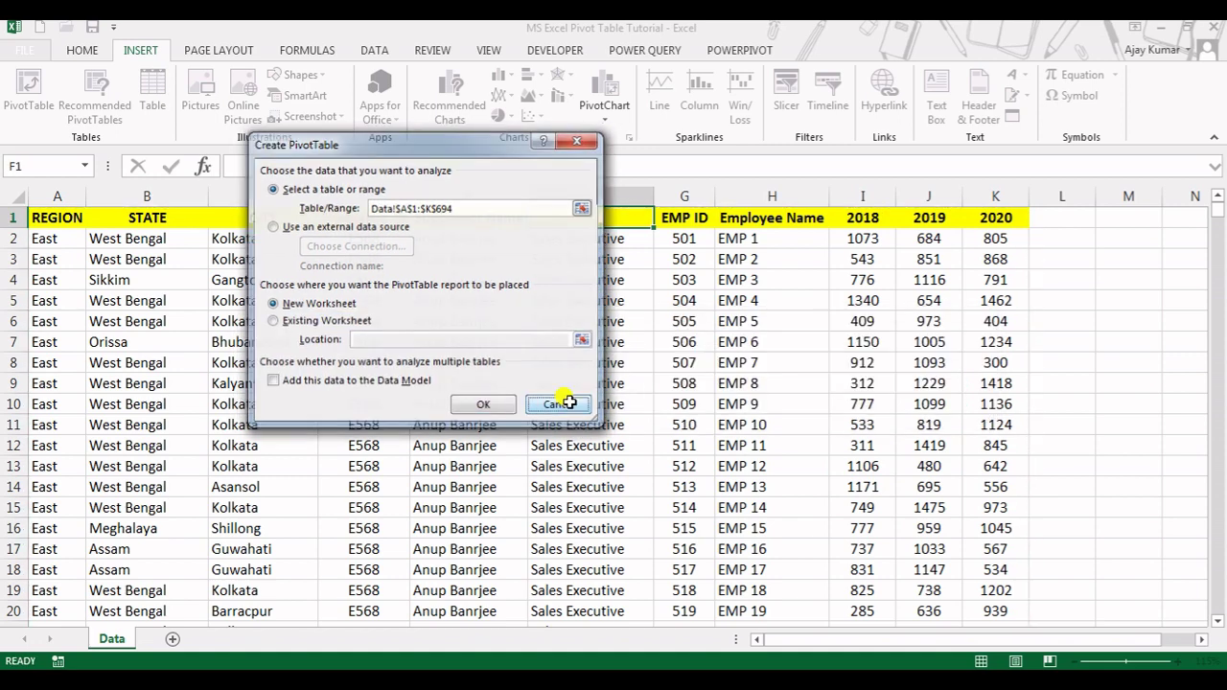
{"action": "left_click", "coordinate": [560, 402]}
{"action": "left_click", "coordinate": [622, 245]}
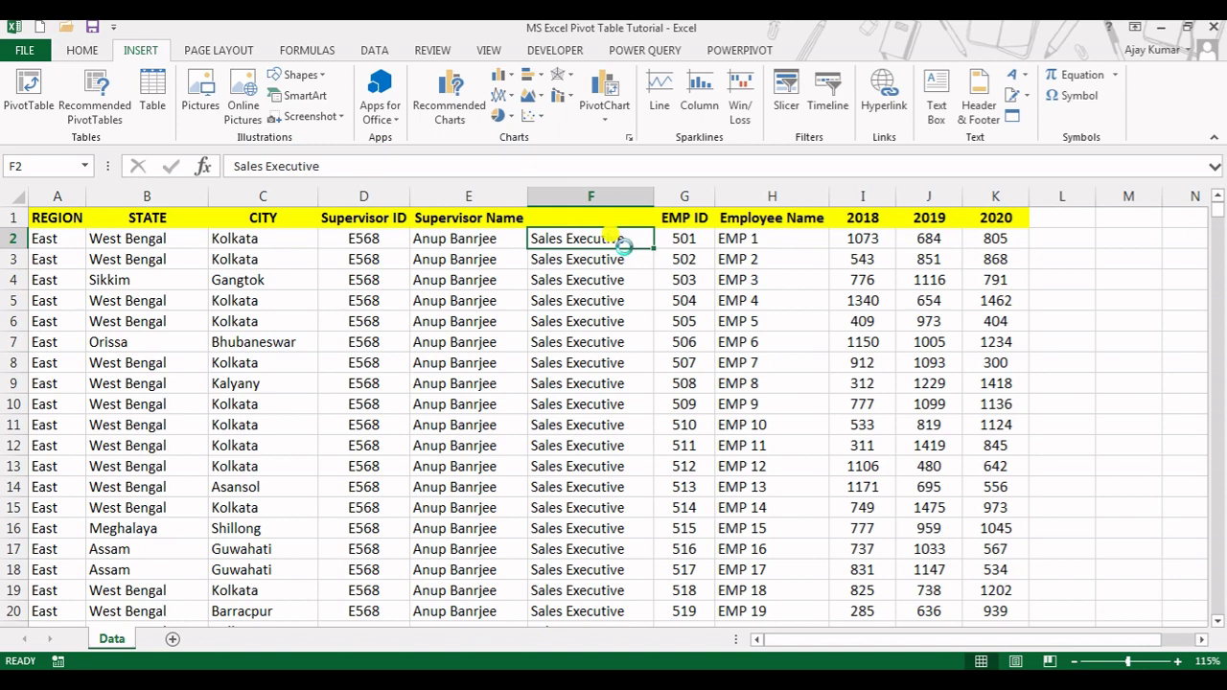
{"action": "key", "text": "ctrl+z"}
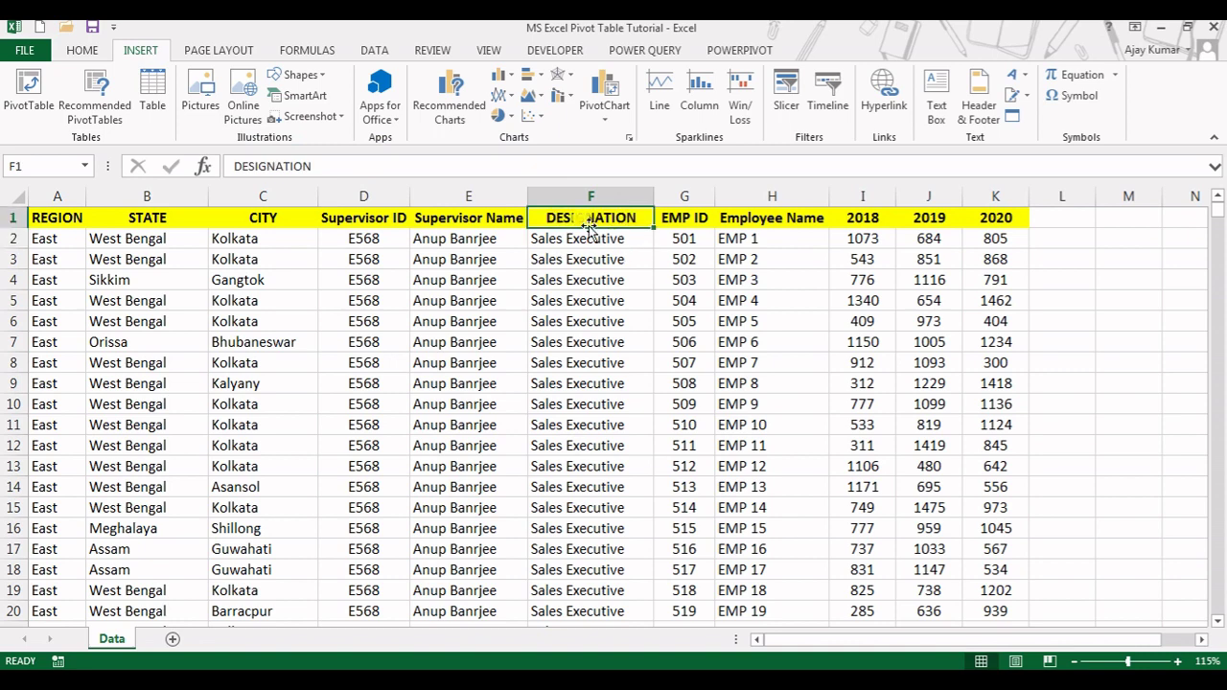
Create a PivotTable from Data!$A$1:$K$694 on the existing Data worksheet at cell O2, and undo it.
{"action": "left_click", "coordinate": [26, 101]}
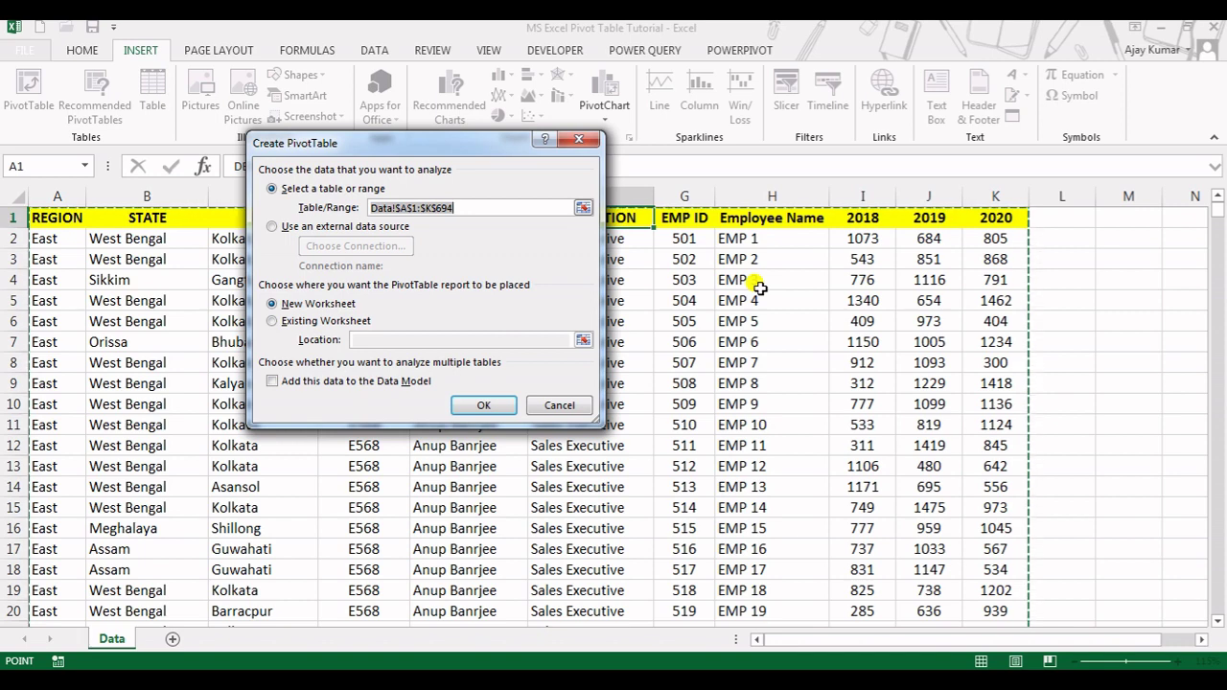
{"action": "left_click", "coordinate": [292, 323]}
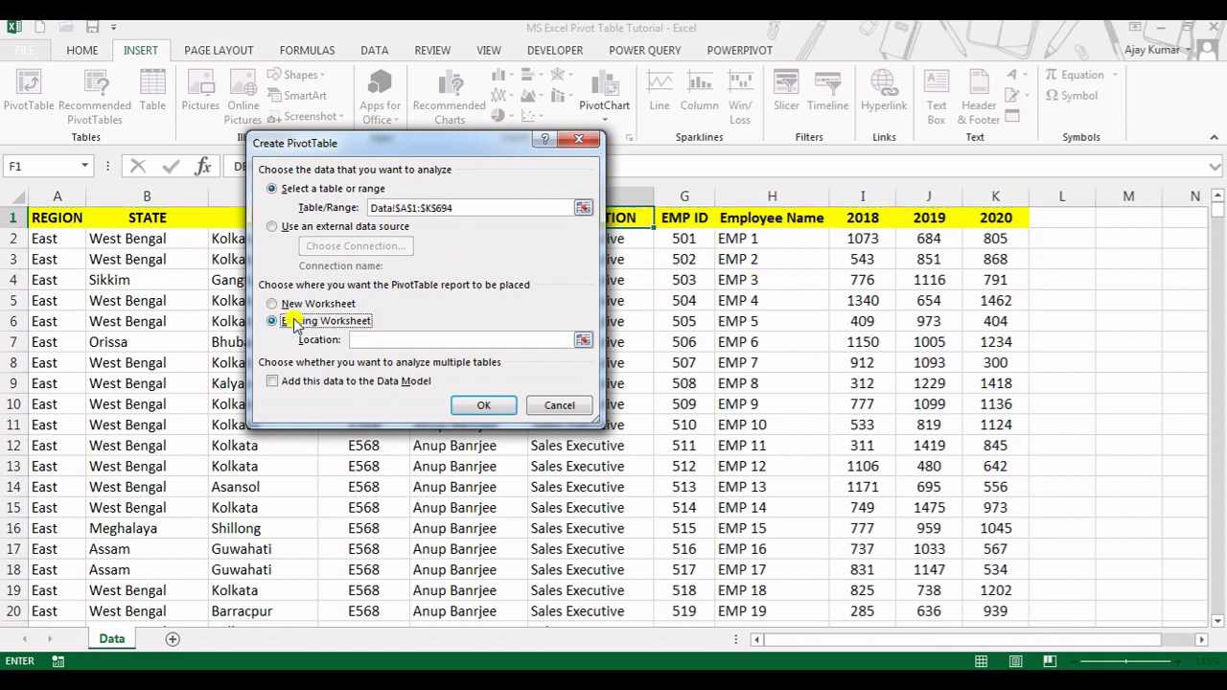
{"action": "left_click", "coordinate": [372, 342]}
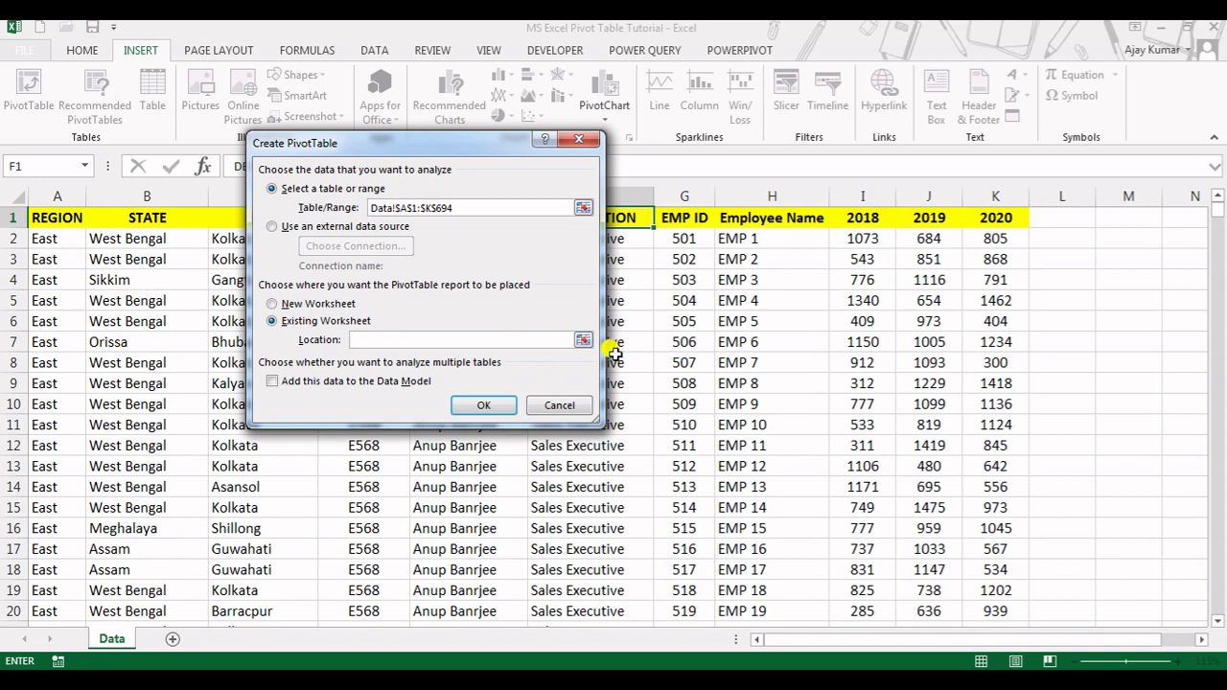
{"action": "left_click", "coordinate": [1116, 238]}
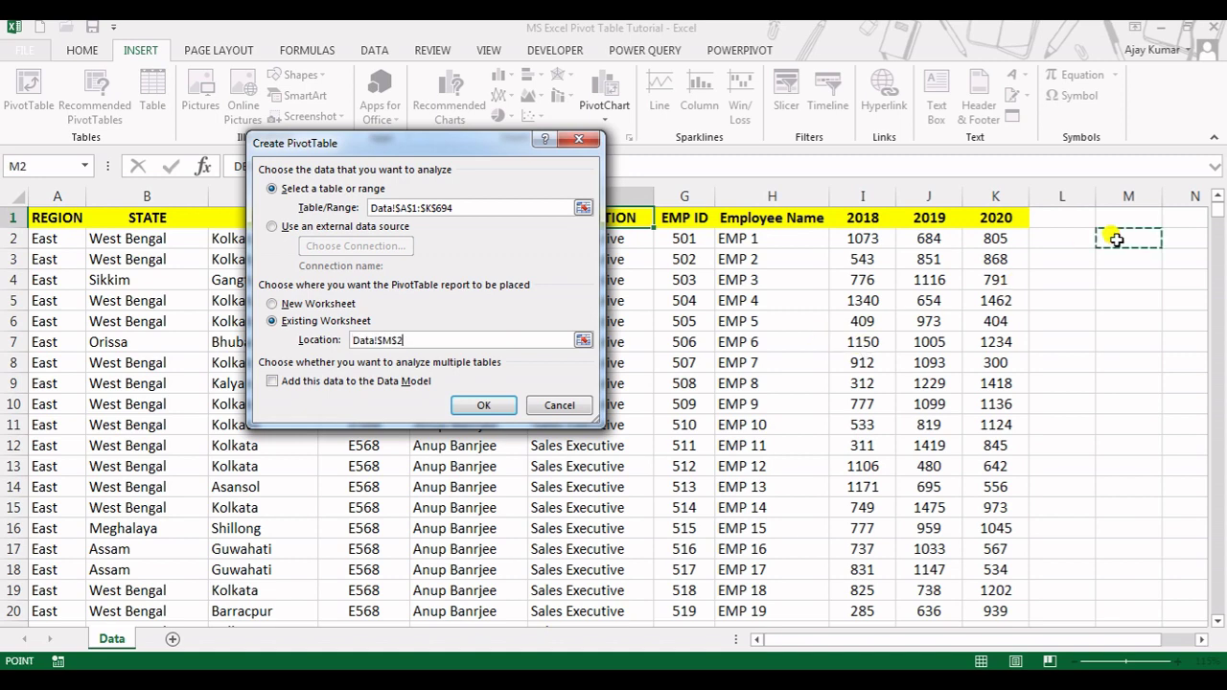
{"action": "key", "text": "Right"}
{"action": "key", "text": "Right"}
{"action": "key", "text": "Right"}
{"action": "key", "text": "Right"}
{"action": "key", "text": "Right"}
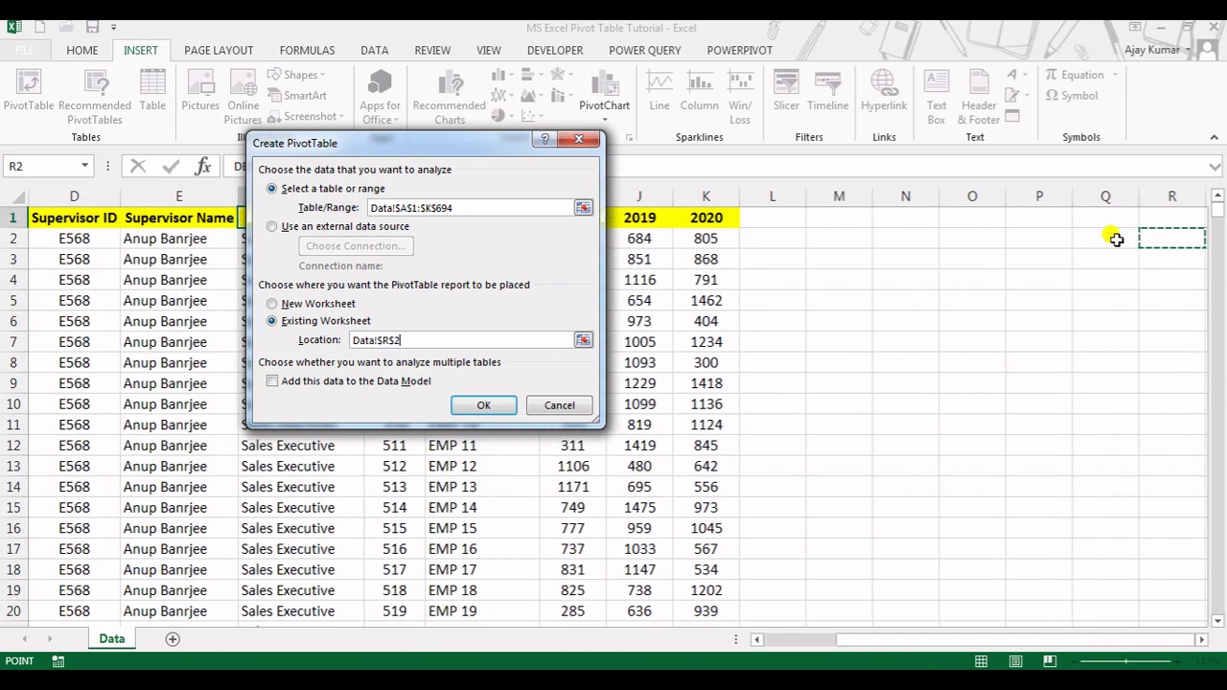
{"action": "key", "text": "Left"}
{"action": "key", "text": "Left"}
{"action": "key", "text": "Left"}
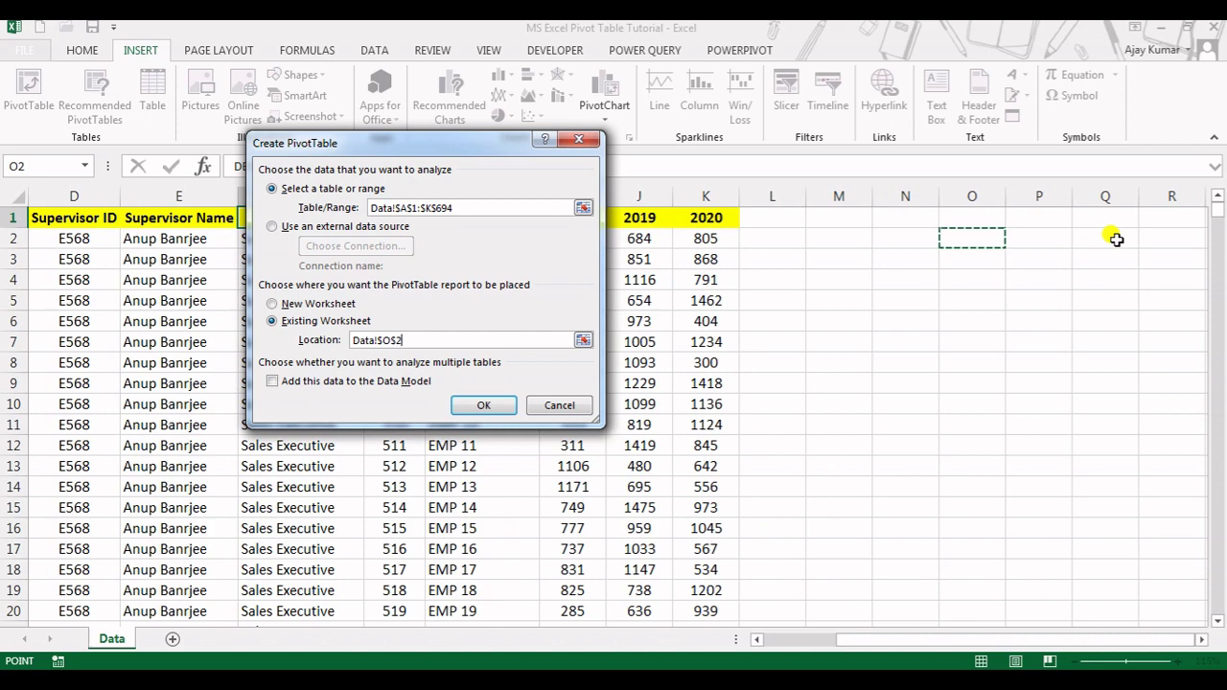
{"action": "left_click", "coordinate": [489, 406]}
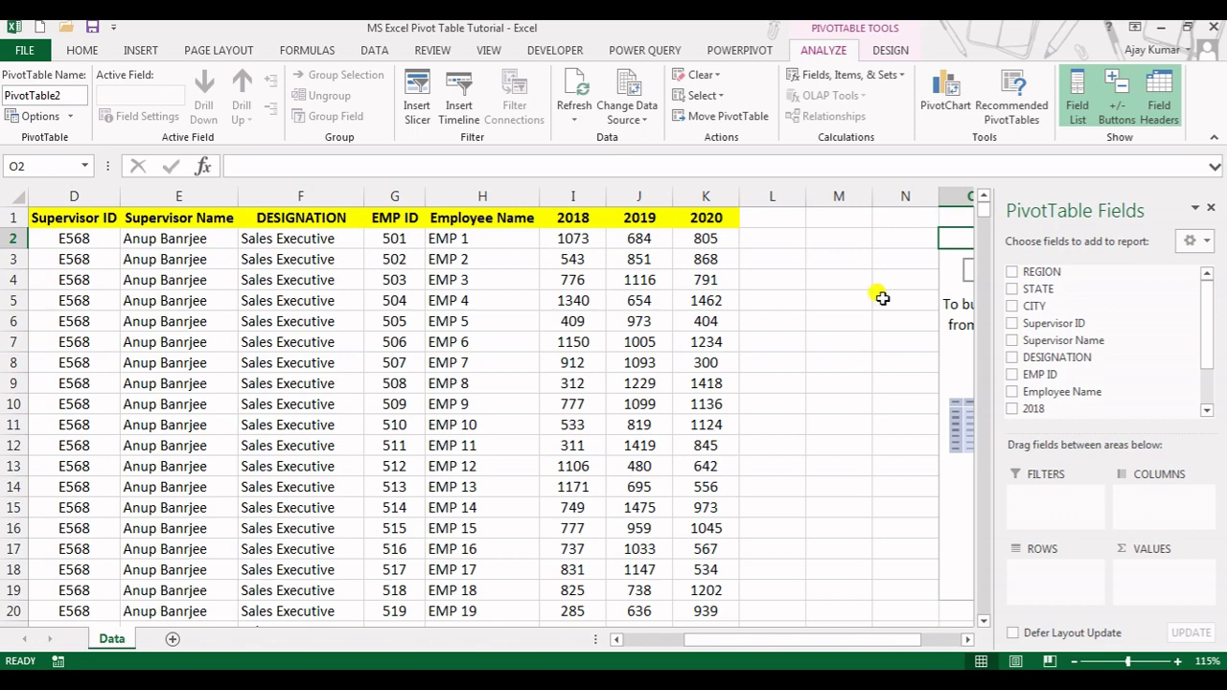
{"action": "key", "text": "ctrl+z"}
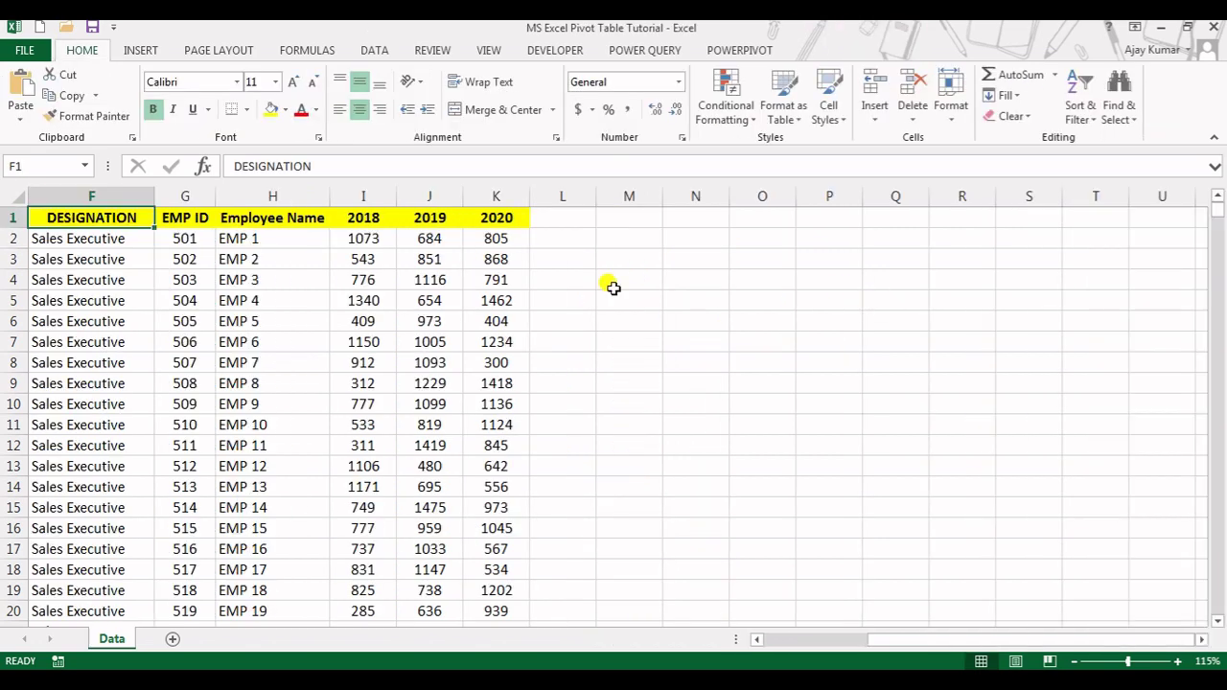
Create a PivotTable from the range Data!$A$1:$K$694 on a new worksheet.
{"action": "left_click", "coordinate": [144, 51]}
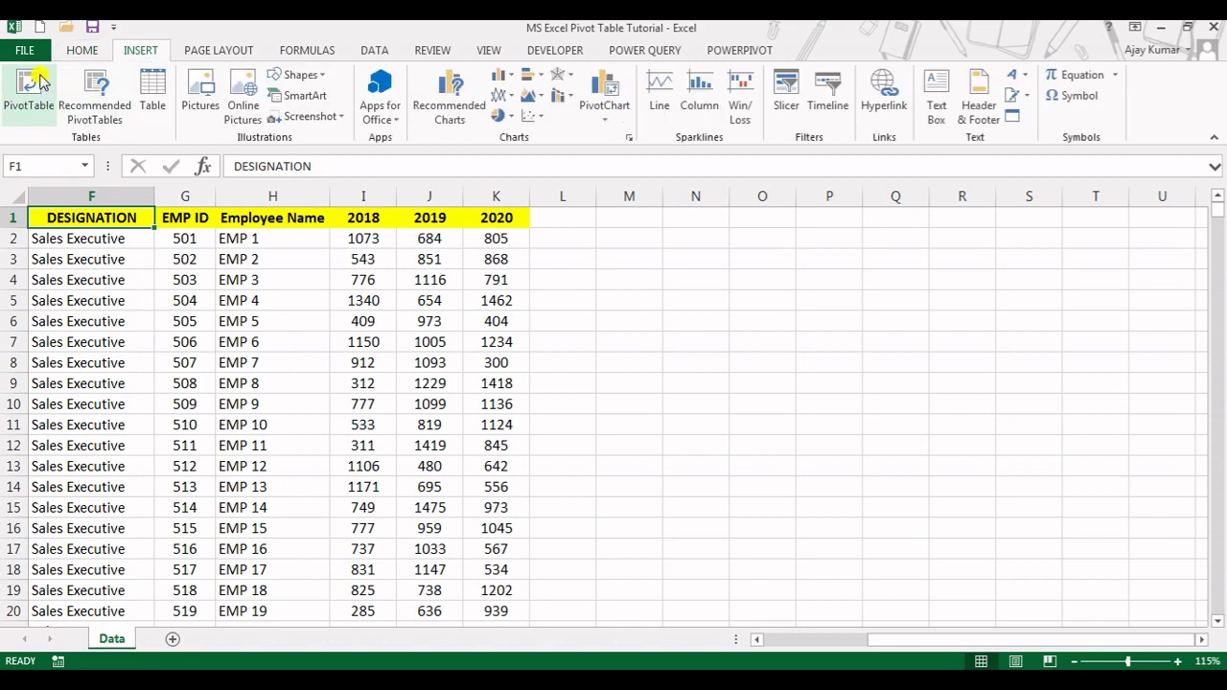
{"action": "left_click", "coordinate": [8, 111]}
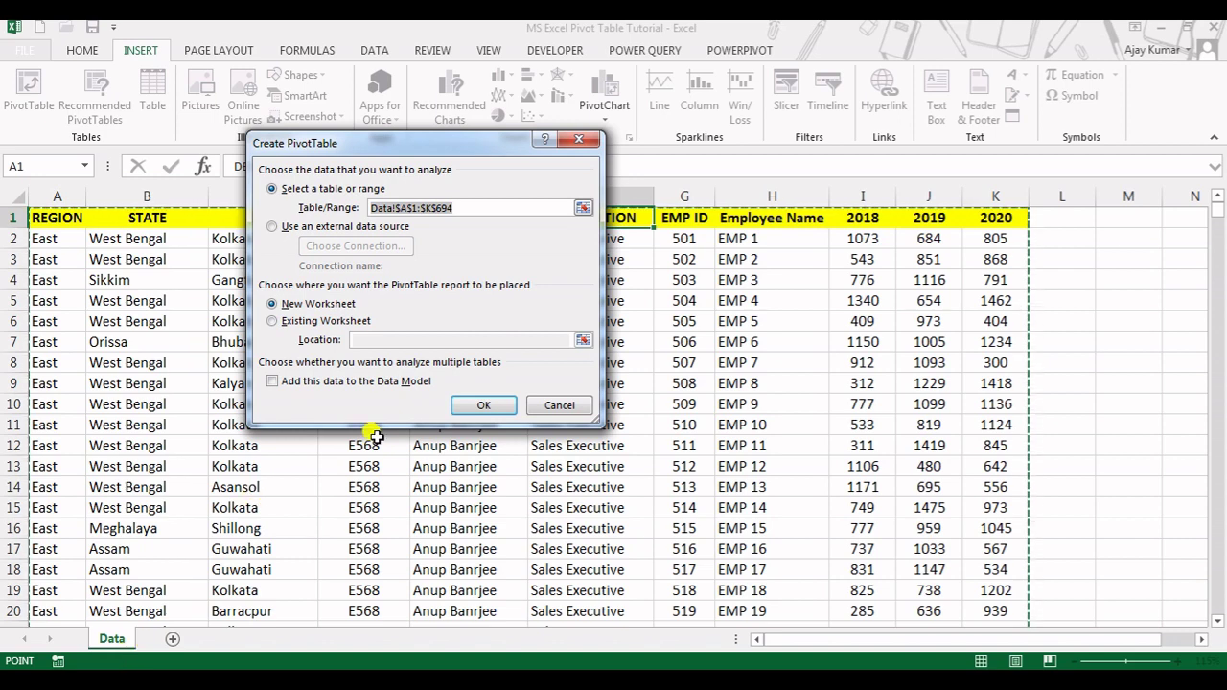
{"action": "left_click", "coordinate": [480, 406]}
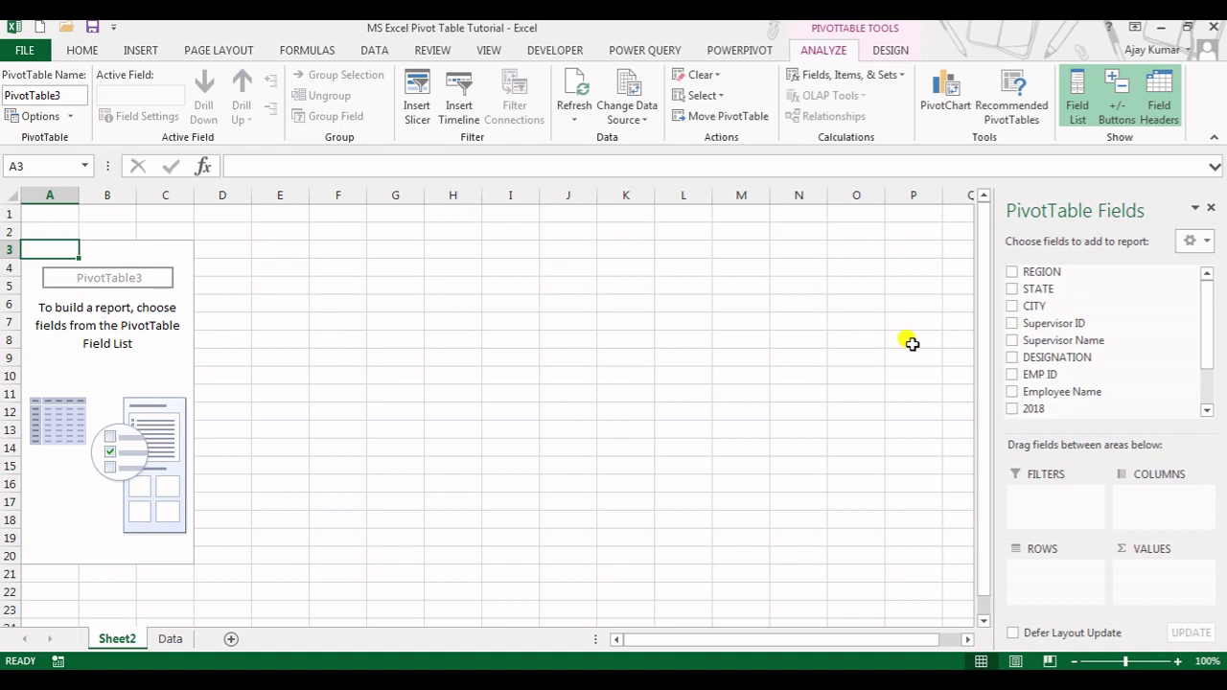
Compare the column headers on the Data sheet with the available PivotTable fields on Sheet2.
{"action": "left_click", "coordinate": [170, 638]}
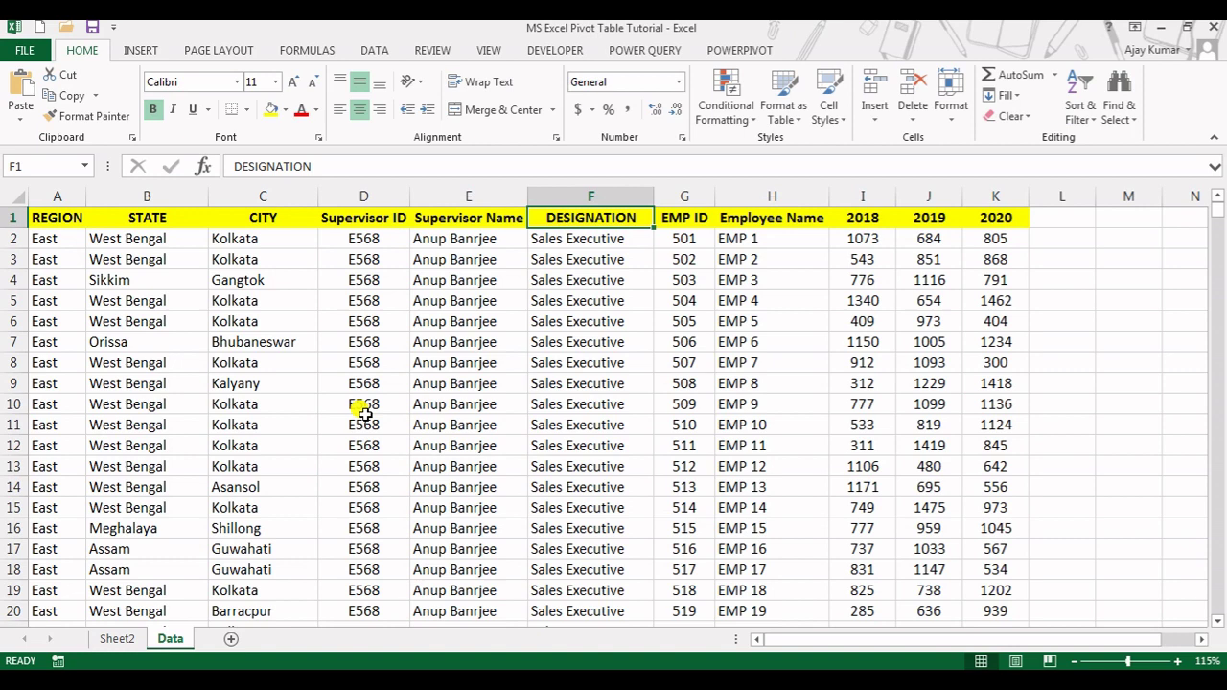
{"action": "left_click", "coordinate": [112, 639]}
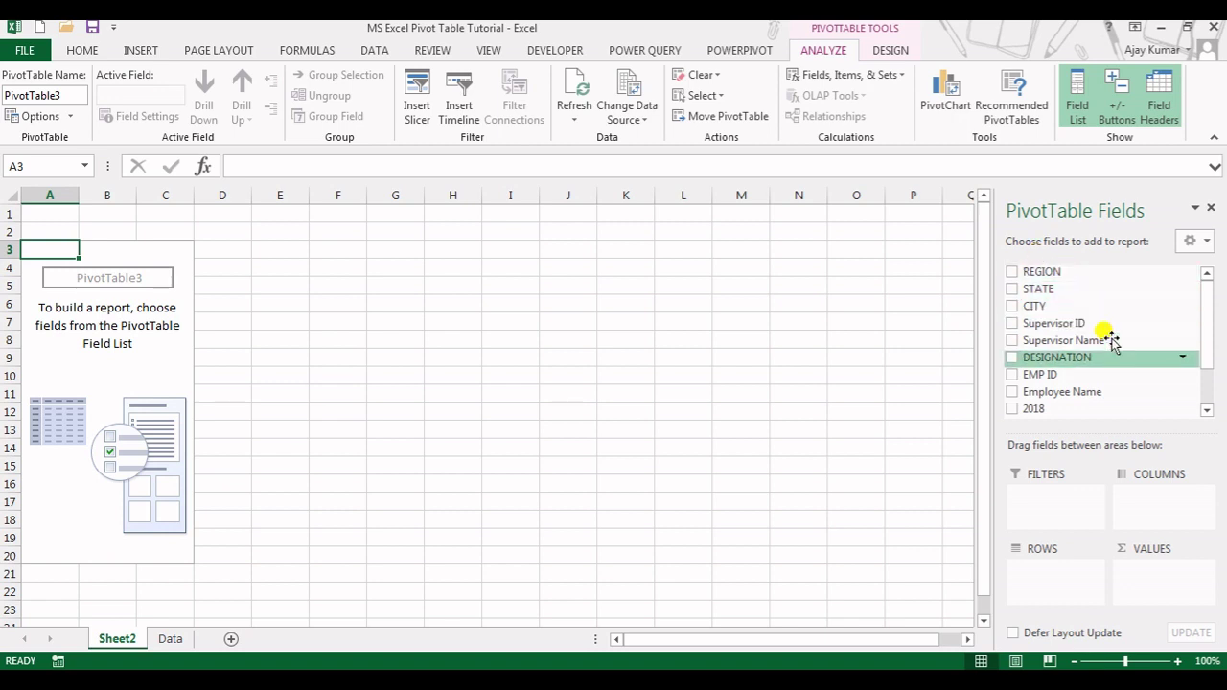
{"action": "mouse_move", "coordinate": [1206, 307]}
{"action": "left_mouse_down"}
{"action": "mouse_move", "coordinate": [1217, 382]}
{"action": "mouse_move", "coordinate": [1210, 283]}
{"action": "left_mouse_up"}
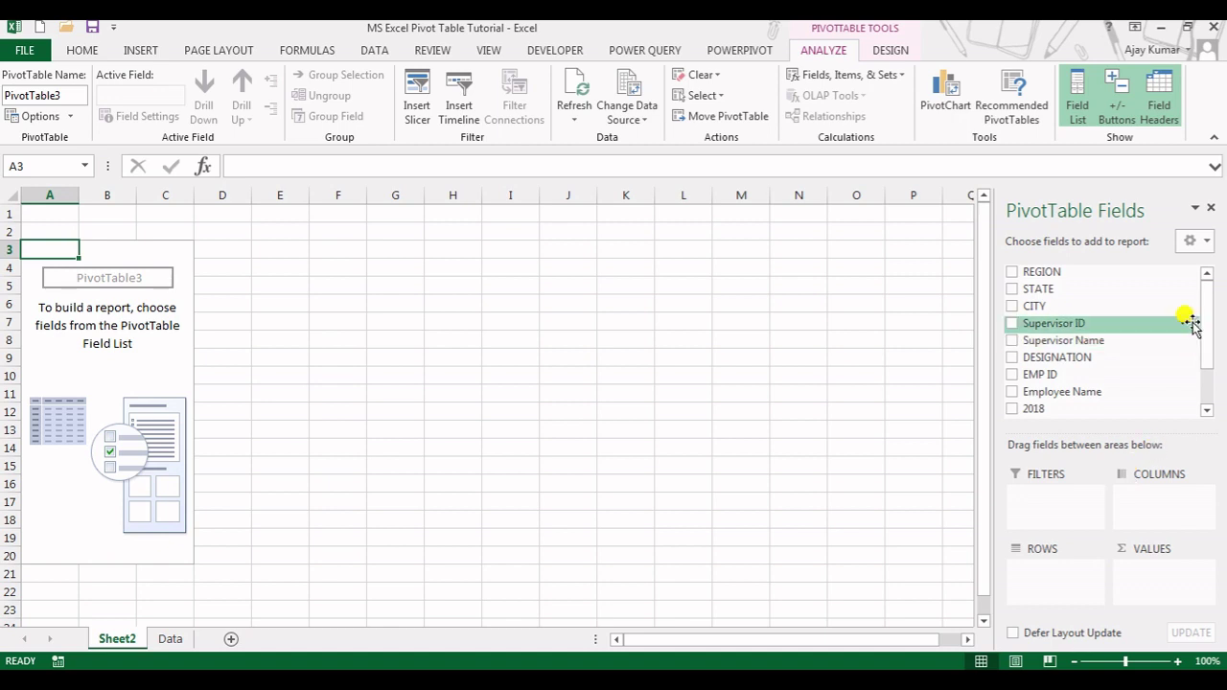
Add REGION to the PivotTable rows, and try Employee Name as a second row field before removing it.
{"action": "left_click", "coordinate": [1013, 273]}
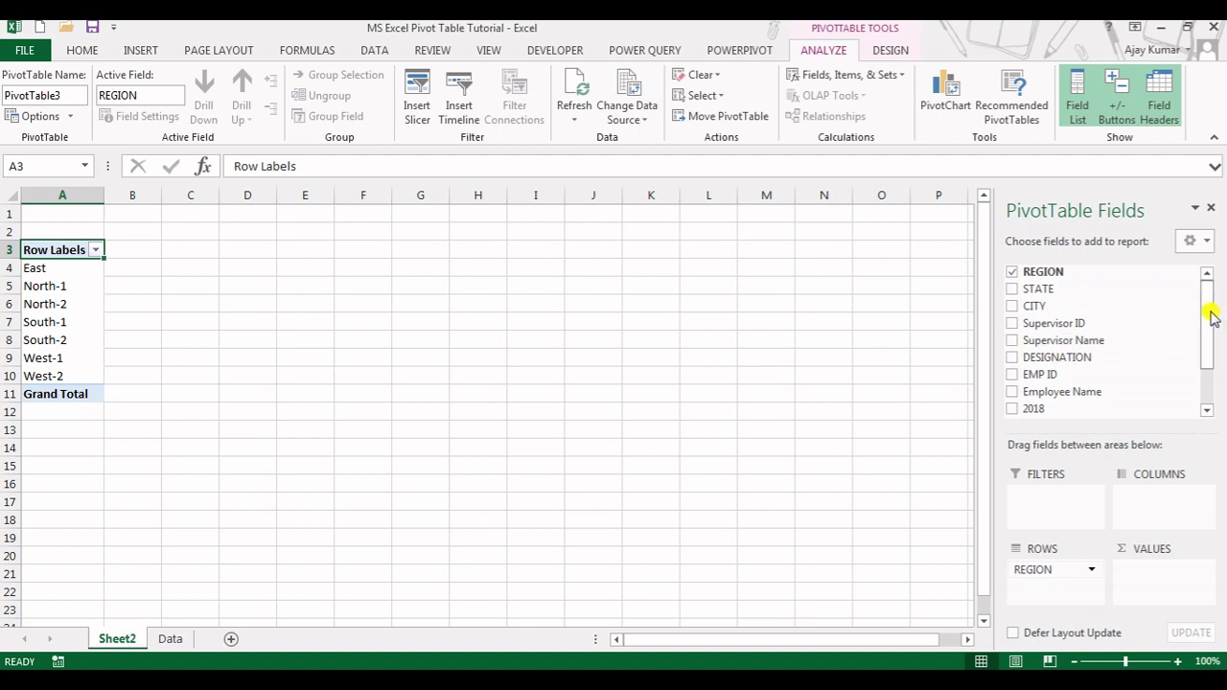
{"action": "left_click_drag", "start_coordinate": [1213, 319], "coordinate": [1208, 345]}
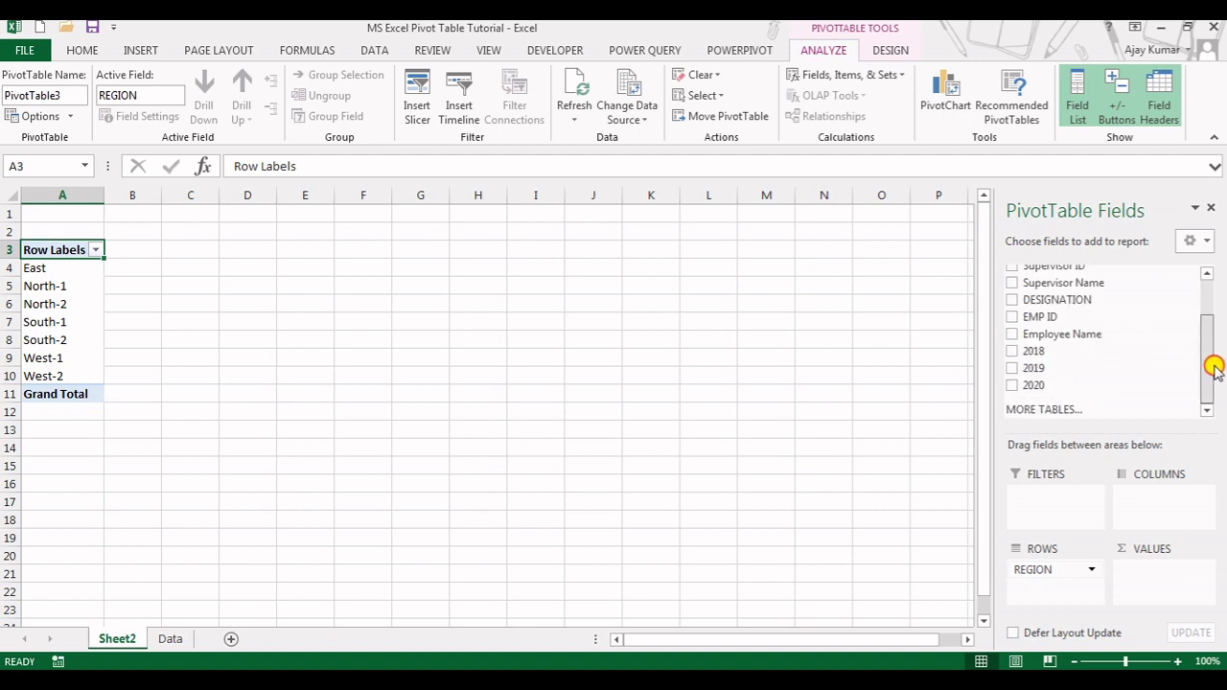
{"action": "left_click", "coordinate": [1013, 336]}
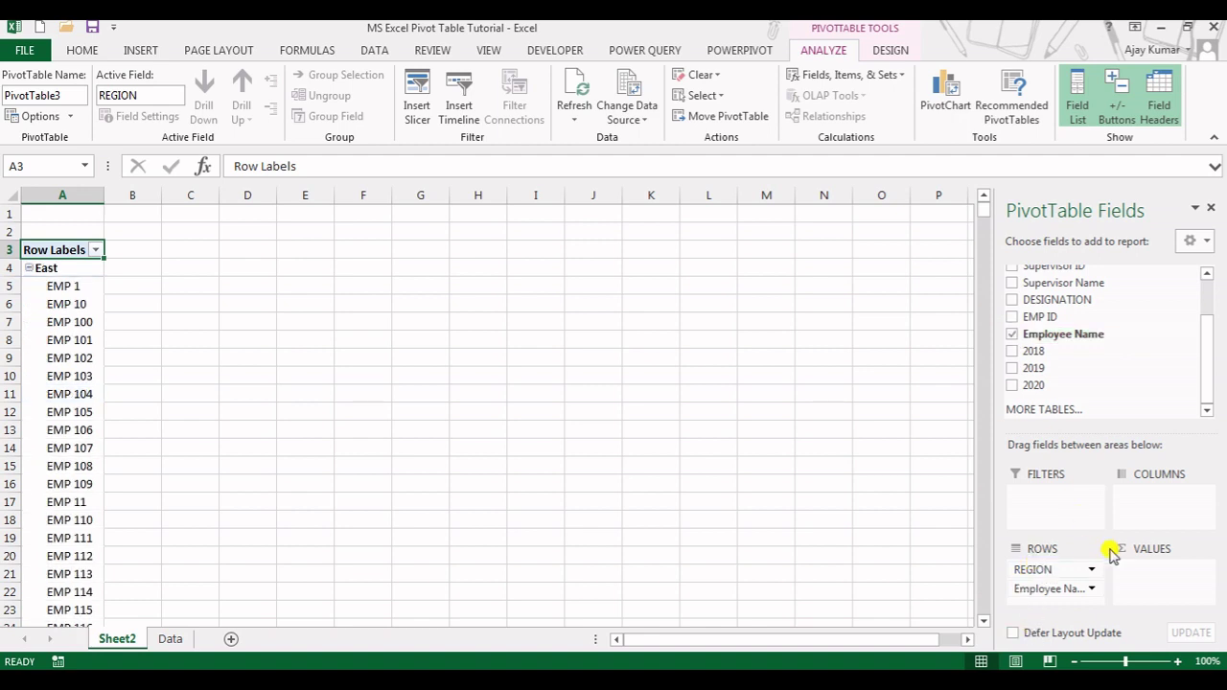
{"action": "left_click", "coordinate": [1012, 335]}
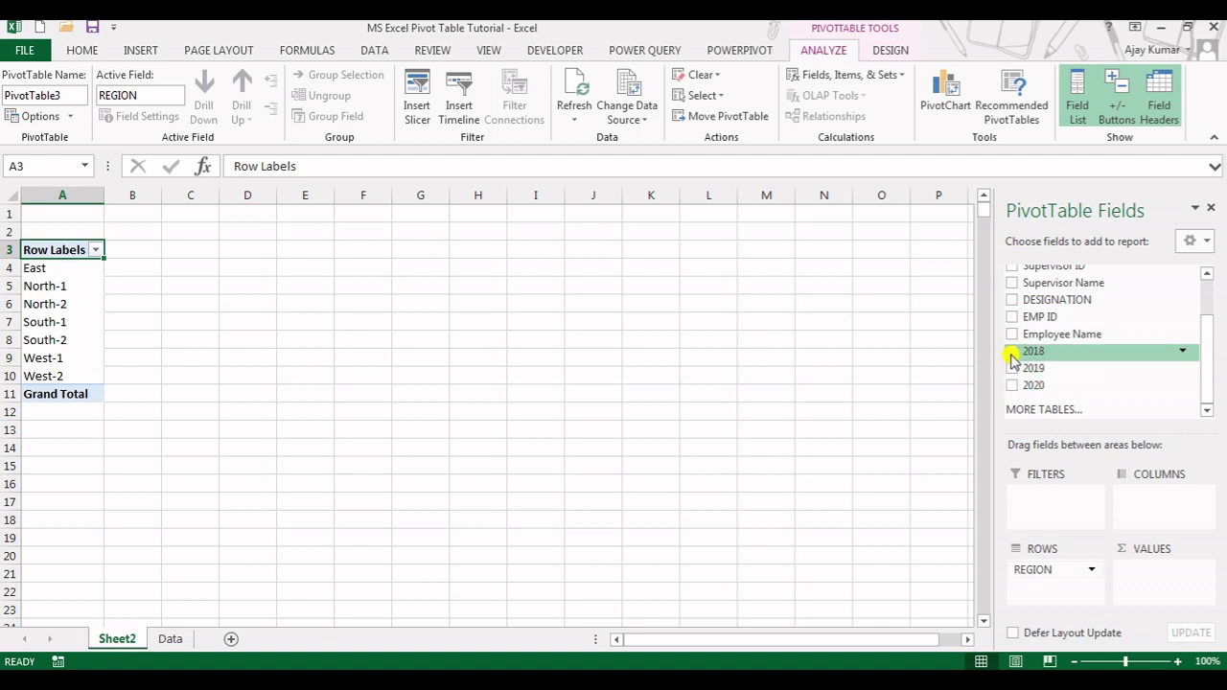
Add the 2018 field to the PivotTable values as a sum per region.
{"action": "left_click", "coordinate": [1012, 352]}
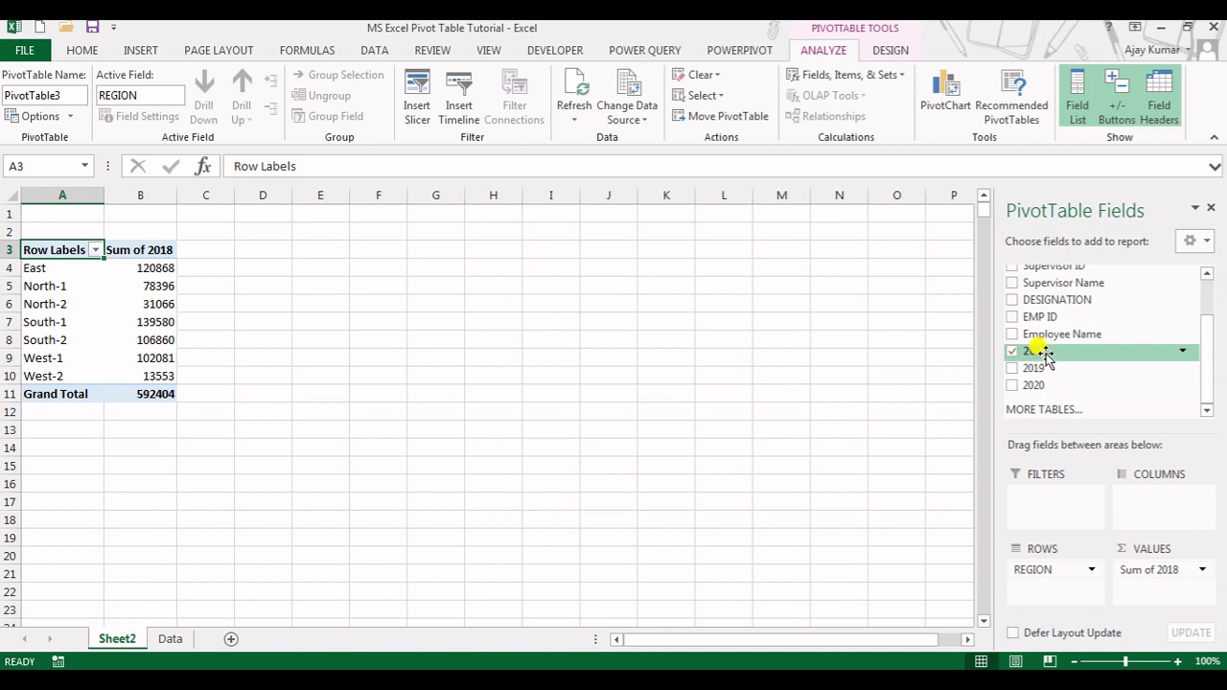
{"action": "left_click_drag", "start_coordinate": [1045, 355], "coordinate": [1081, 370]}
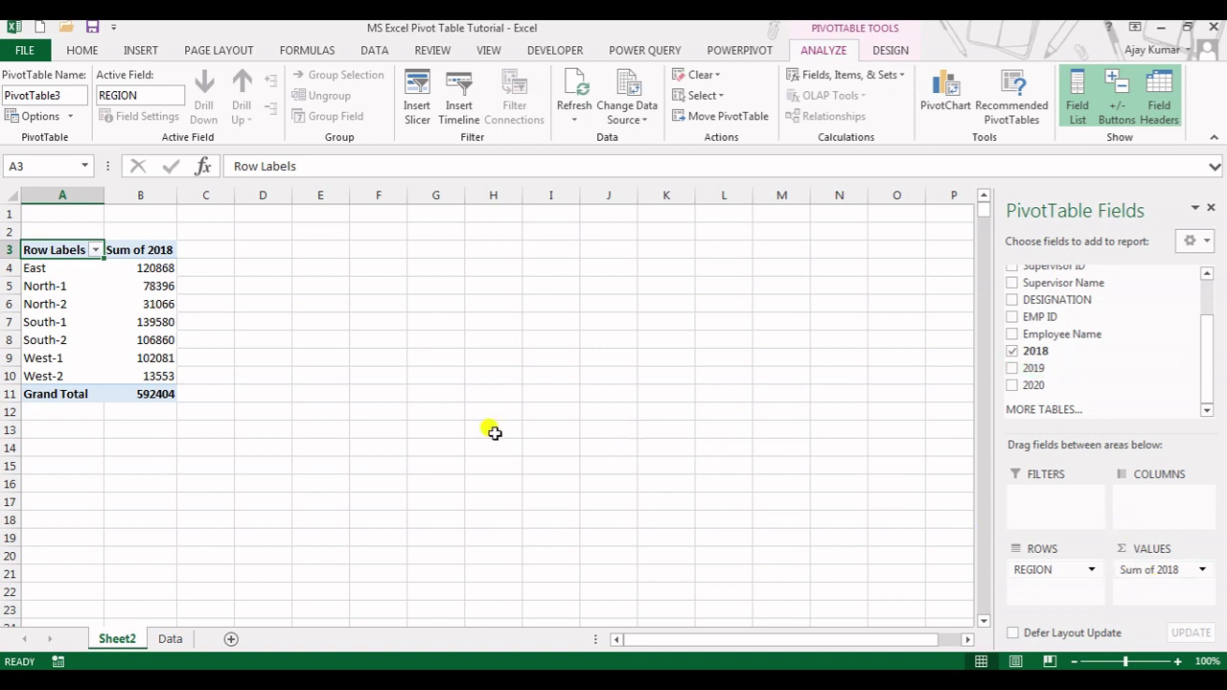
Review the summary calculation options in the value settings for Sum of 2018, leaving them without changes.
{"action": "mouse_move", "coordinate": [146, 290]}
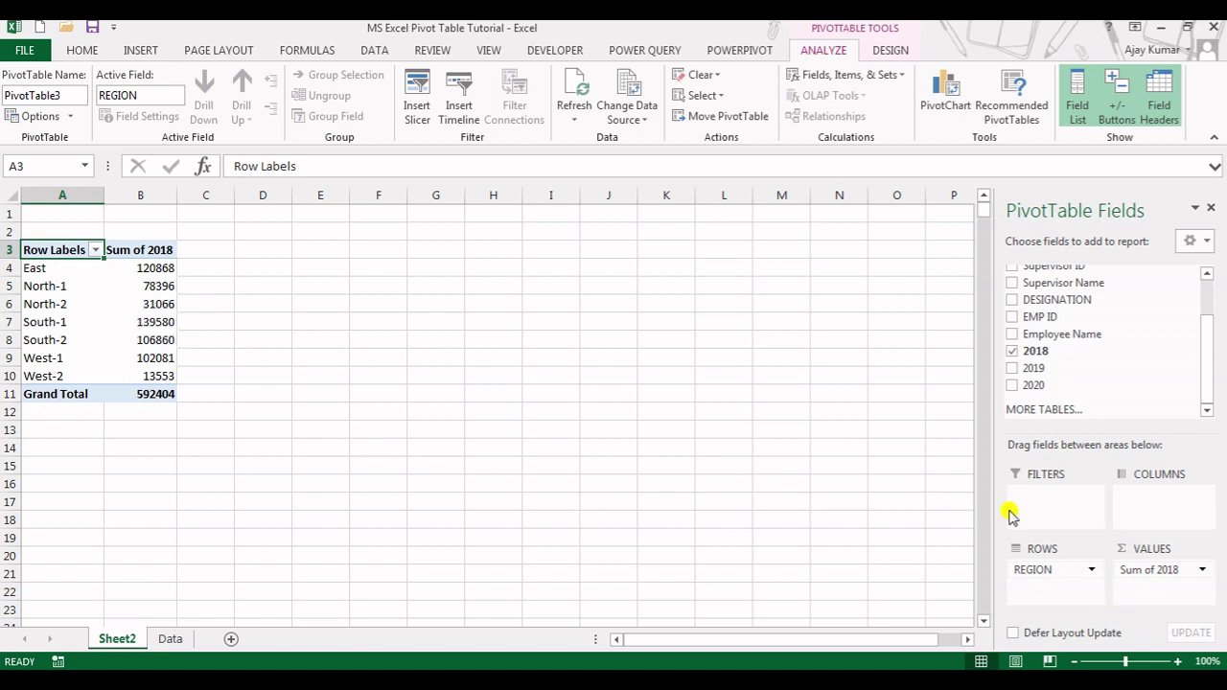
{"action": "left_click", "coordinate": [1152, 575]}
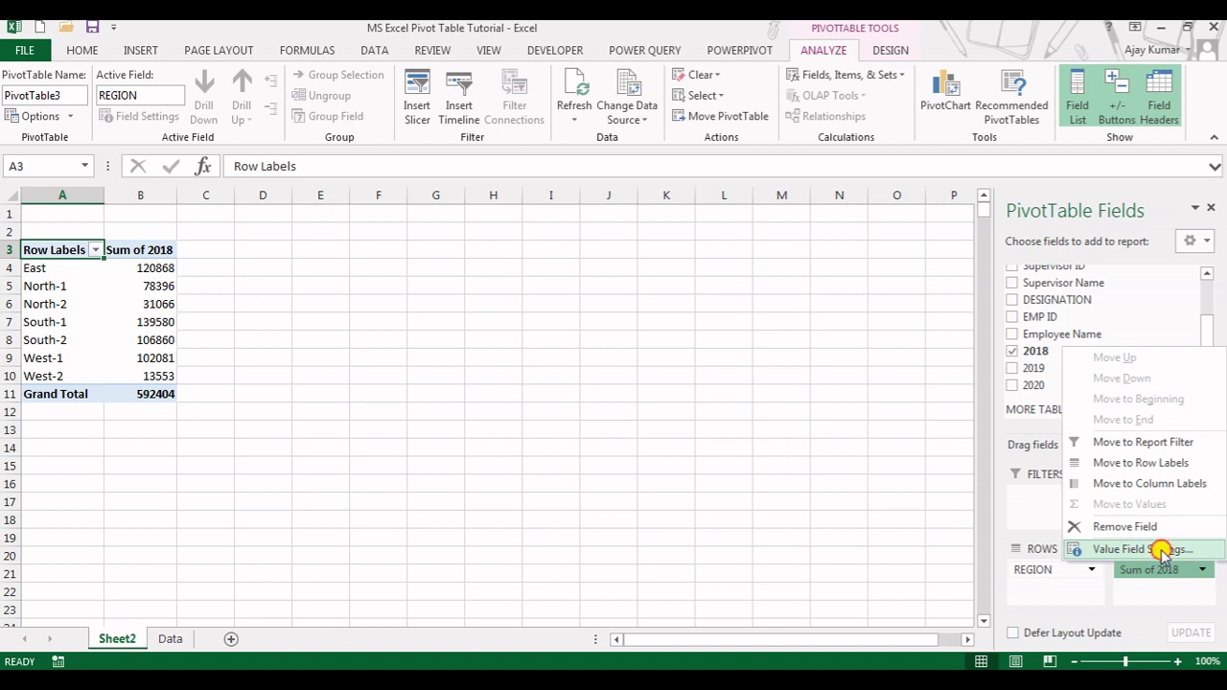
{"action": "left_click", "coordinate": [1163, 552]}
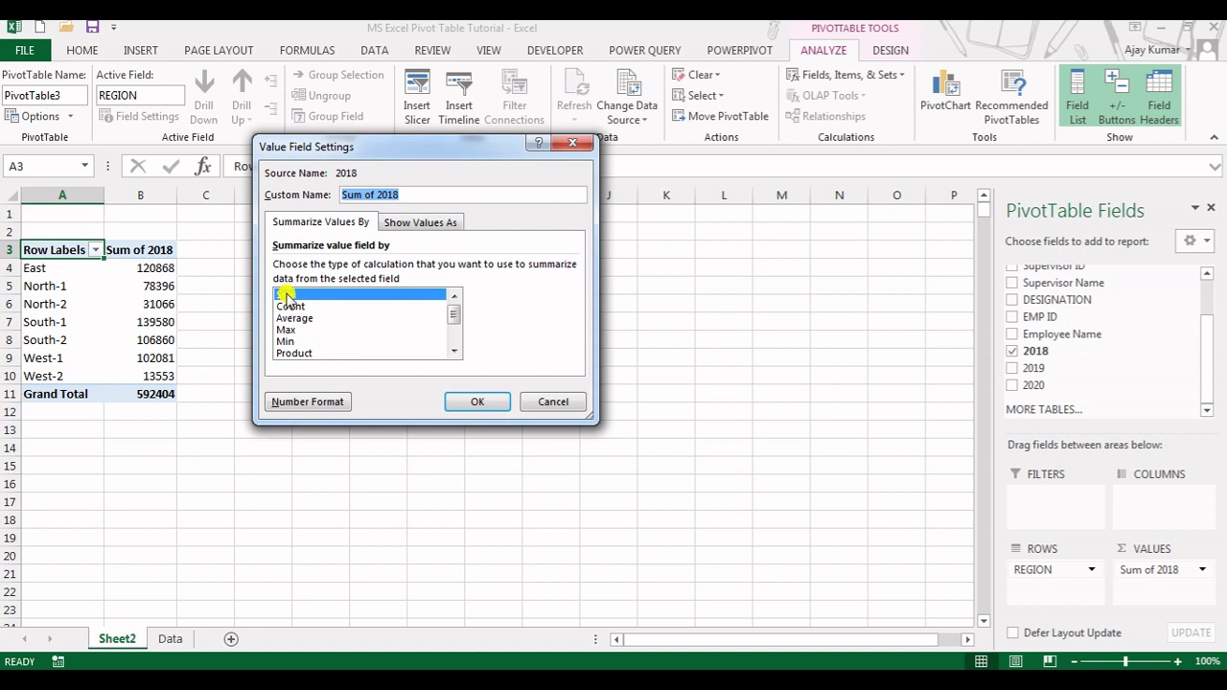
{"action": "left_click", "coordinate": [550, 402]}
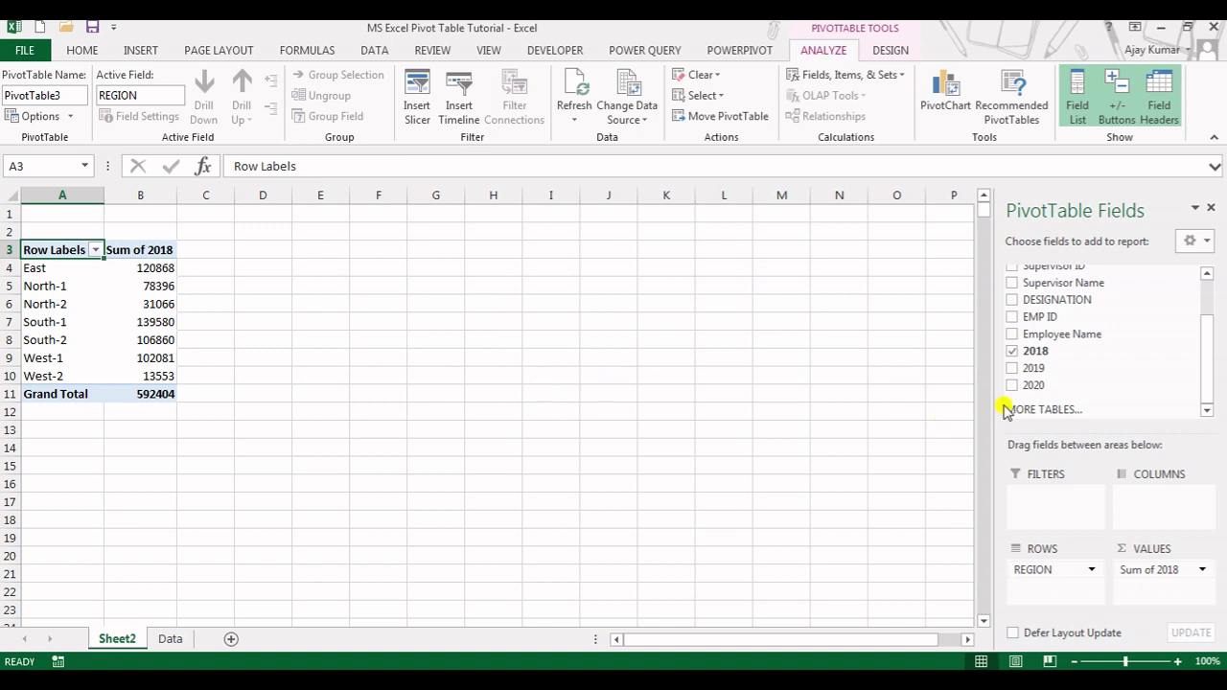
Add the 2019 and 2020 fields to the PivotTable values as sums per region.
{"action": "left_click", "coordinate": [1012, 368]}
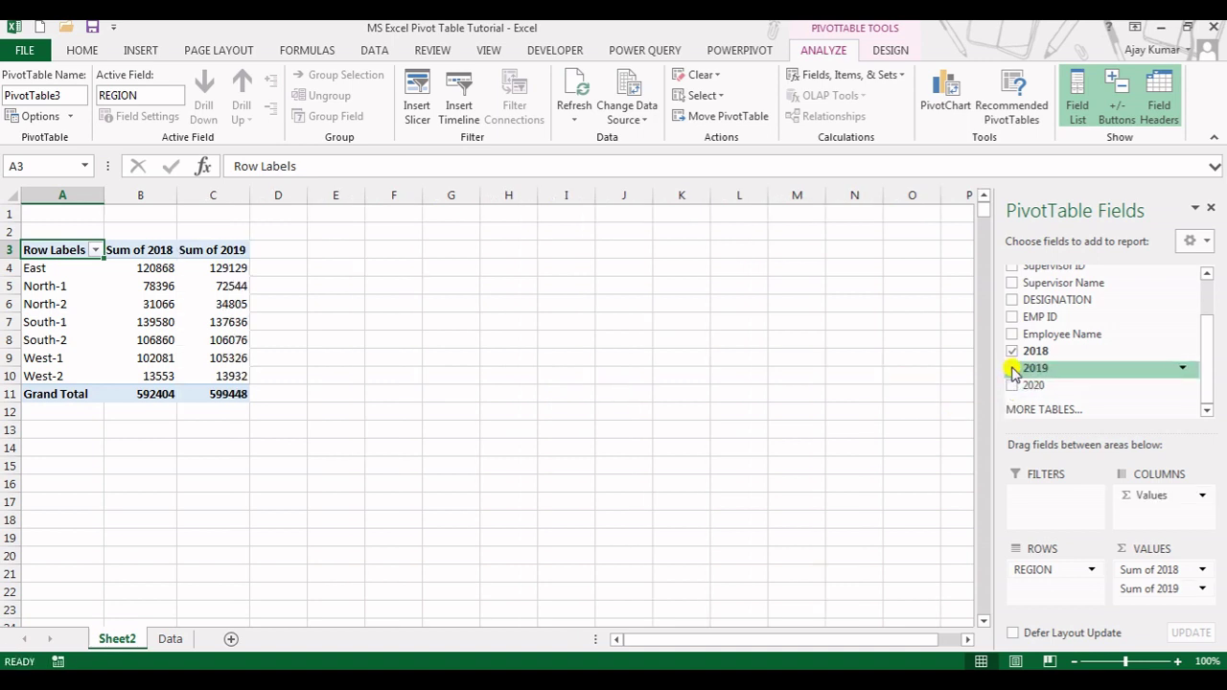
{"action": "left_click", "coordinate": [1012, 385]}
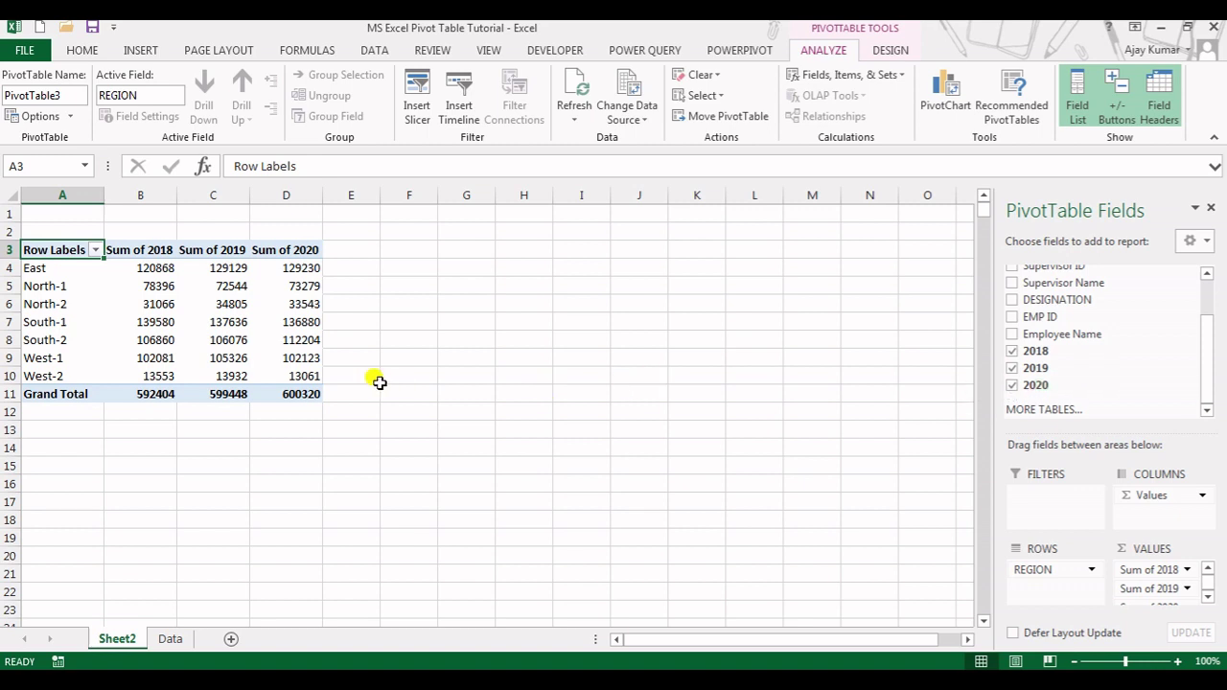
{"action": "mouse_move", "coordinate": [236, 333]}
{"action": "mouse_move", "coordinate": [209, 318]}
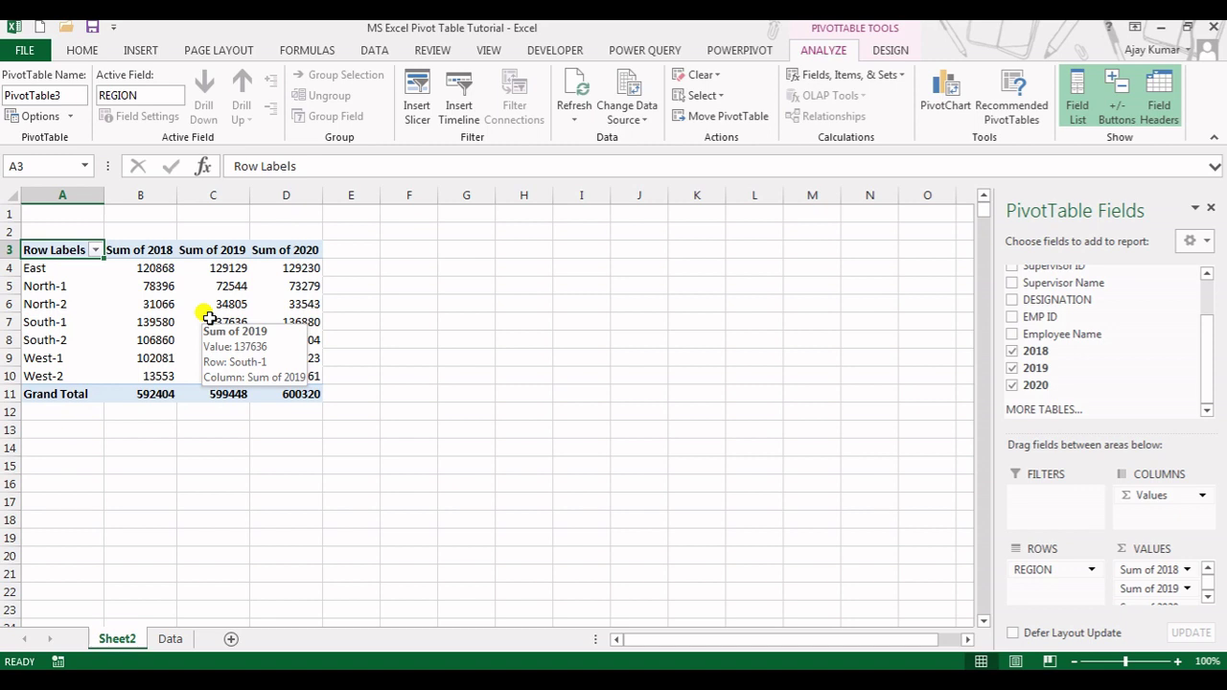
Copy the entire region PivotTable and paste the duplicate on the same sheet starting at cell I3.
{"action": "left_click", "coordinate": [142, 323]}
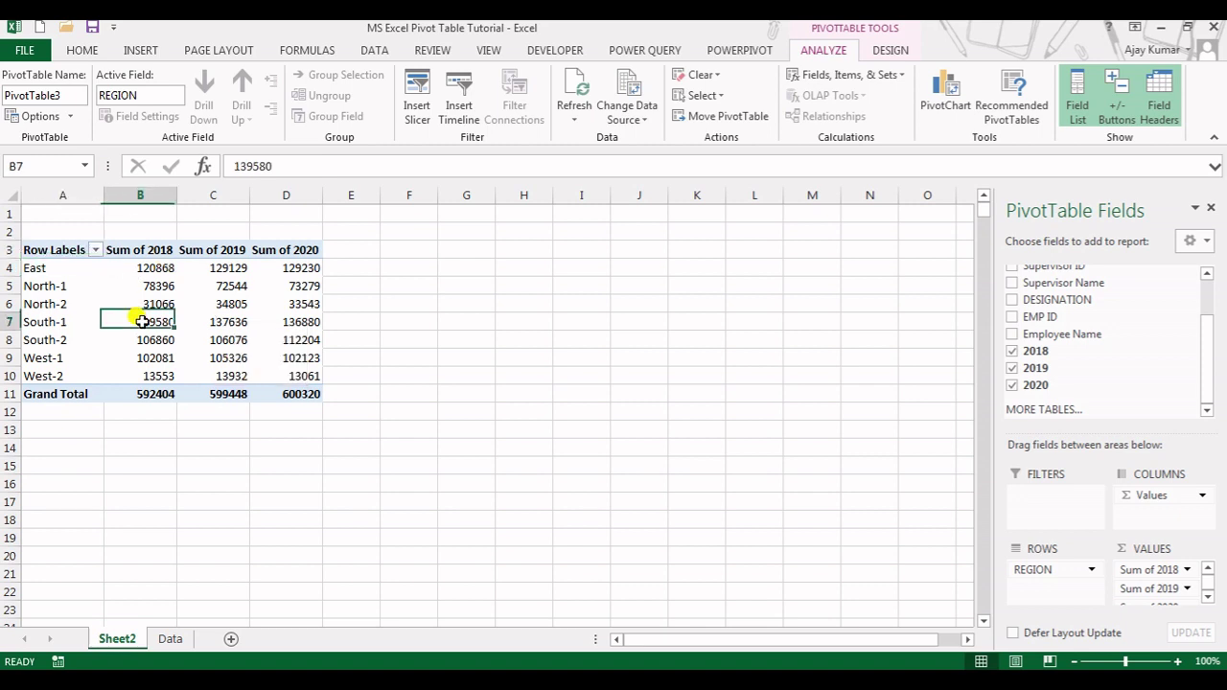
{"action": "key", "text": "ctrl+a"}
{"action": "key", "text": "ctrl+c"}
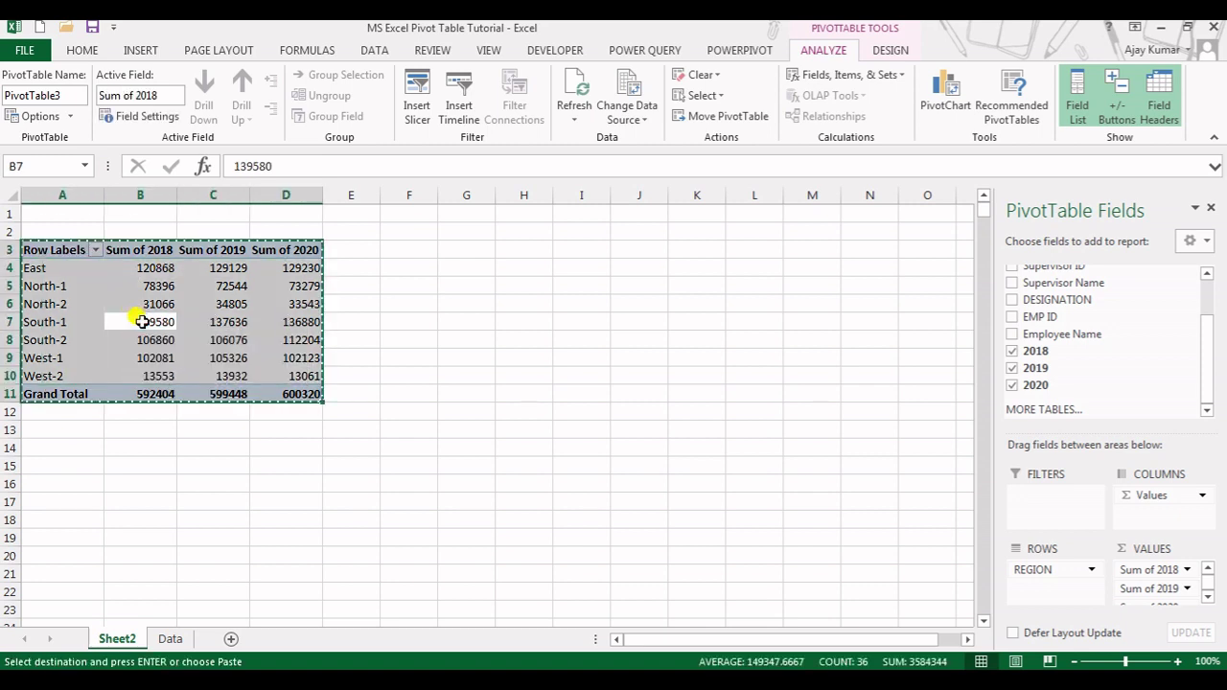
{"action": "left_click", "coordinate": [568, 249]}
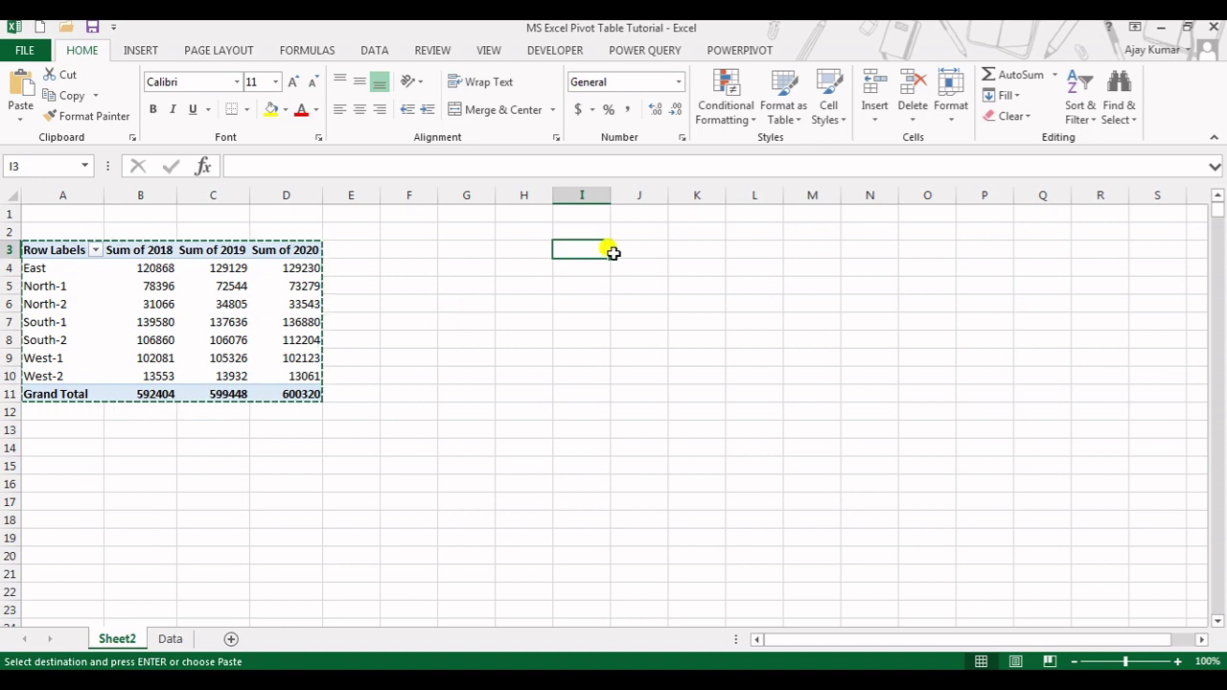
{"action": "key", "text": "ctrl+v"}
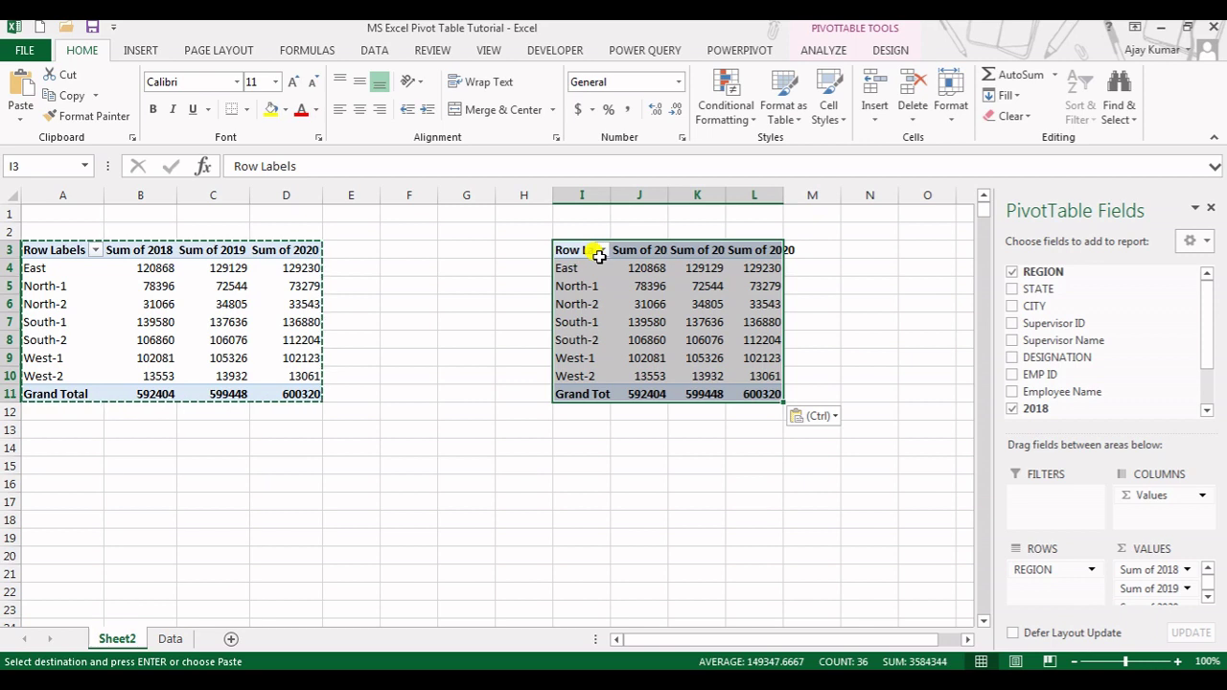
{"action": "left_click", "coordinate": [235, 307]}
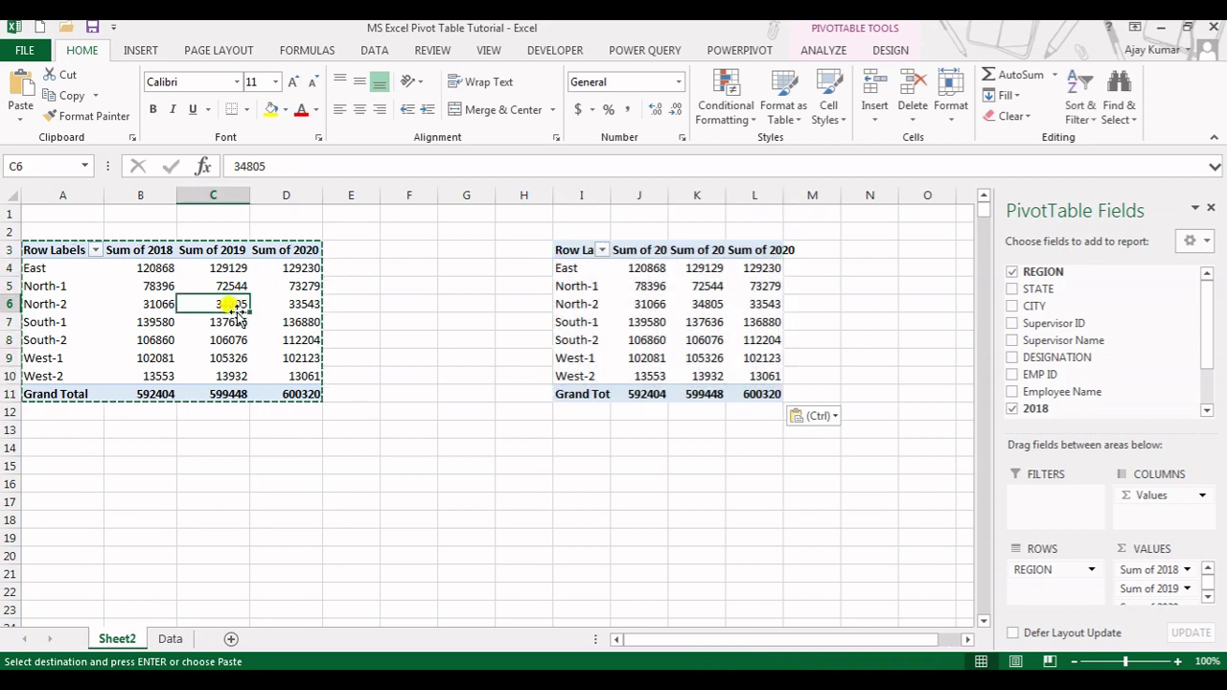
{"action": "key", "text": "Escape"}
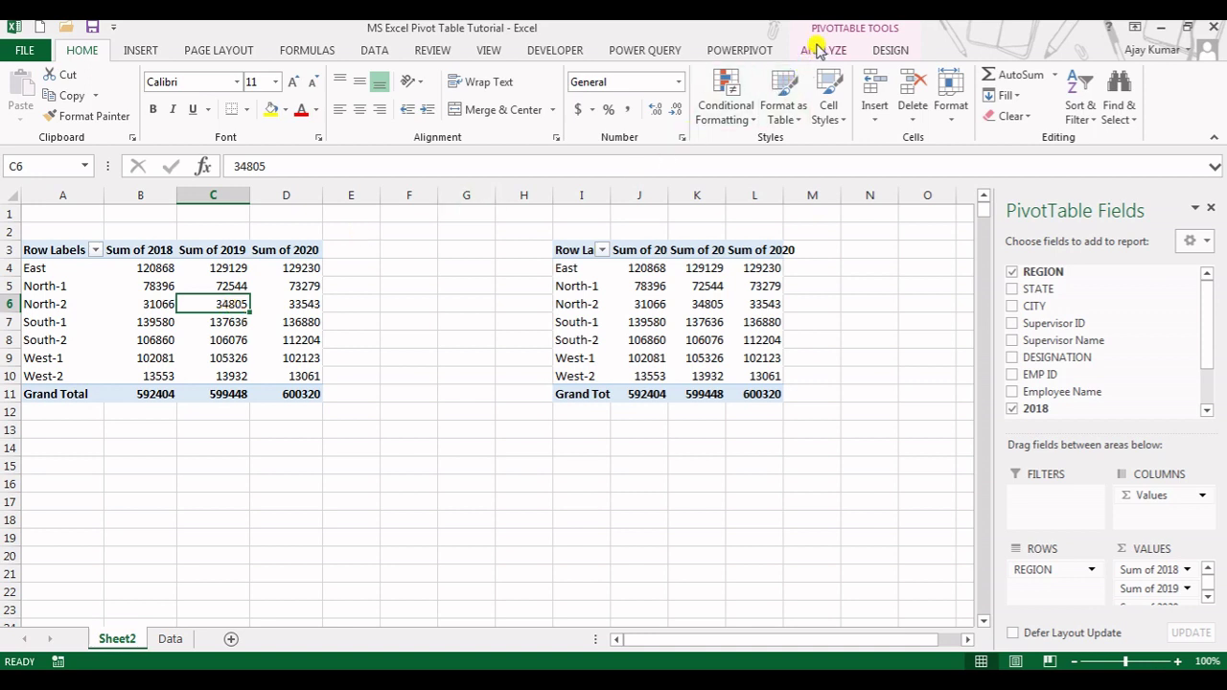
In the copied PivotTable, move REGION from rows to filters and add STATE and CITY as row fields.
{"action": "left_click", "coordinate": [817, 50]}
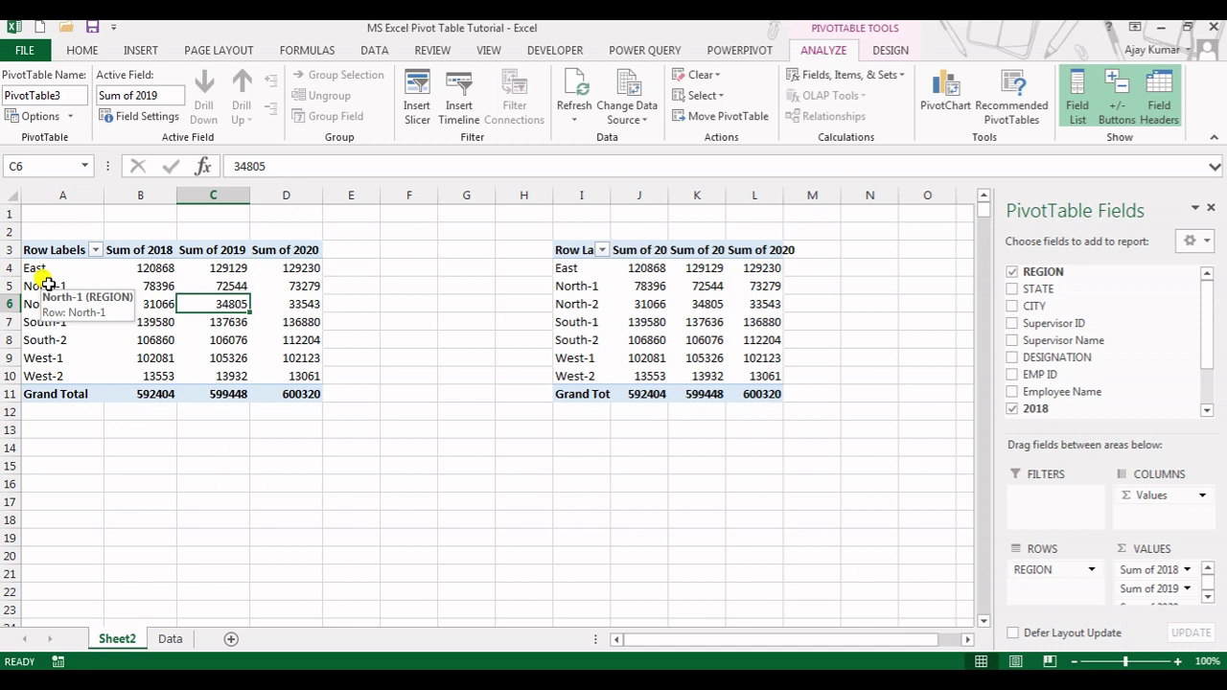
{"action": "left_click", "coordinate": [662, 303]}
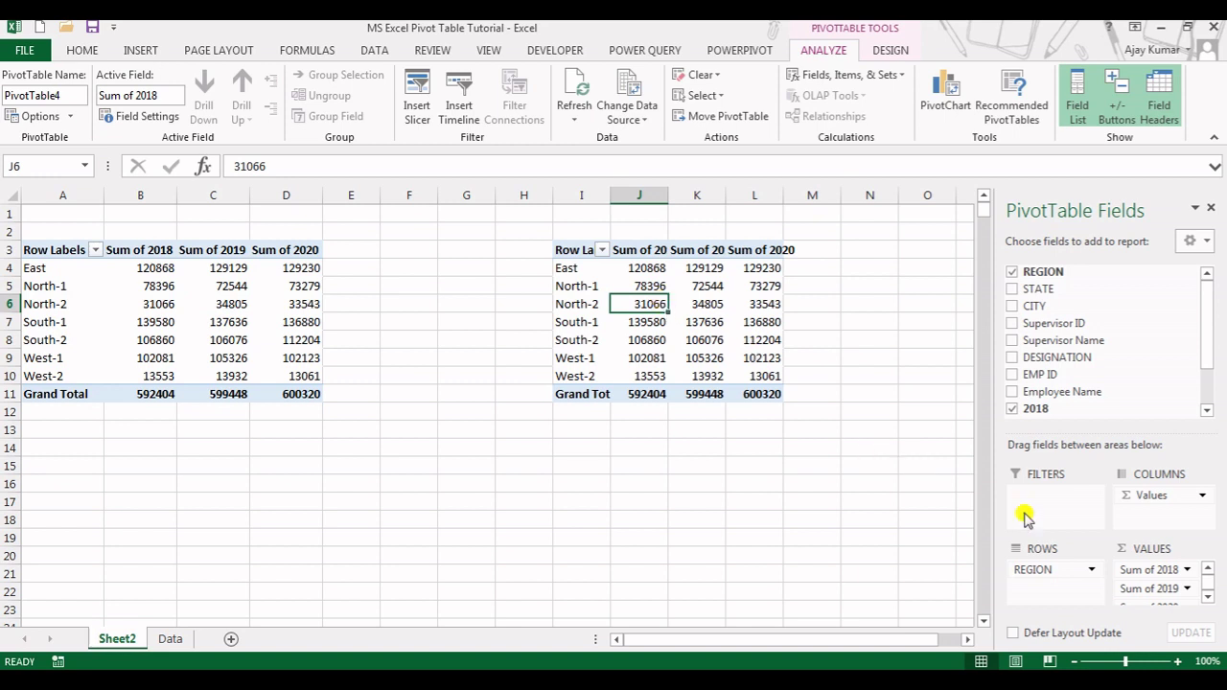
{"action": "left_click_drag", "start_coordinate": [1026, 569], "coordinate": [1058, 509]}
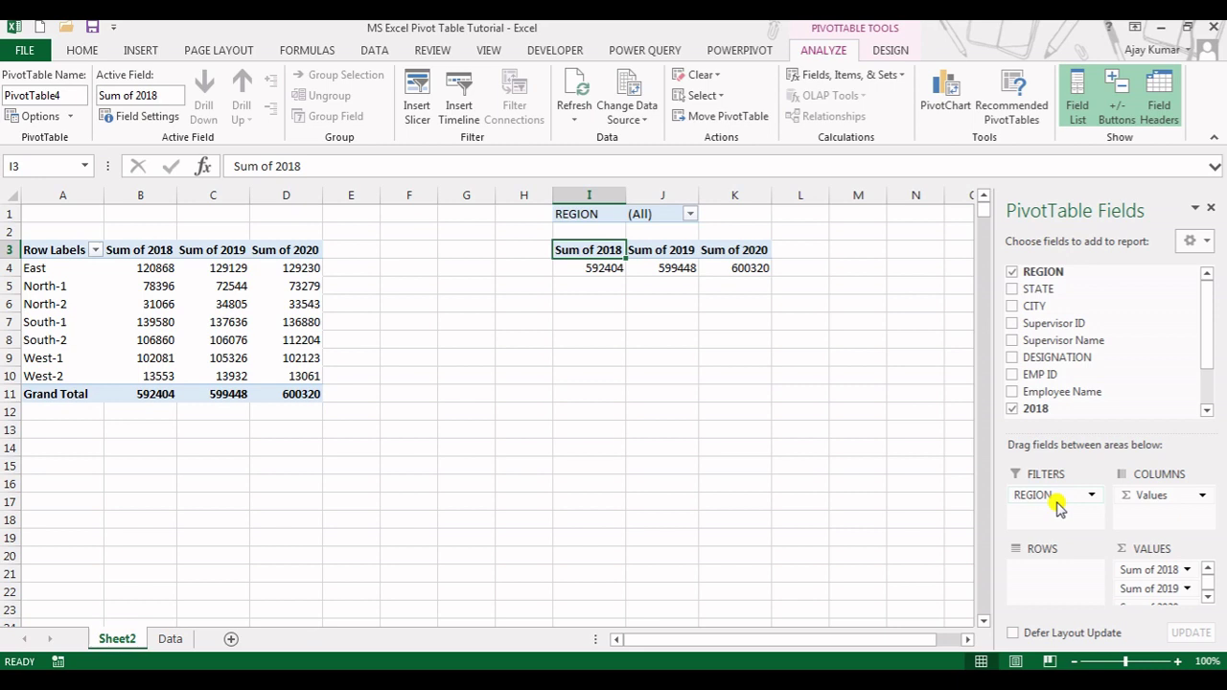
{"action": "left_click", "coordinate": [1012, 290]}
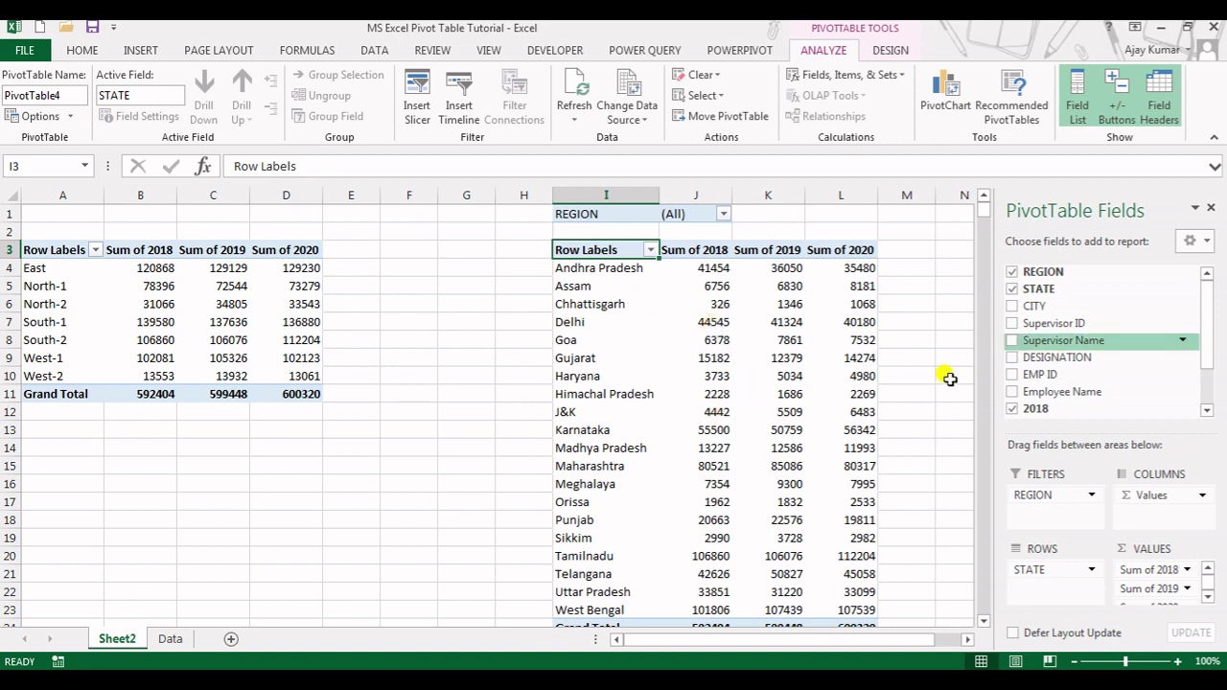
{"action": "left_click_drag", "start_coordinate": [1031, 307], "coordinate": [1045, 596]}
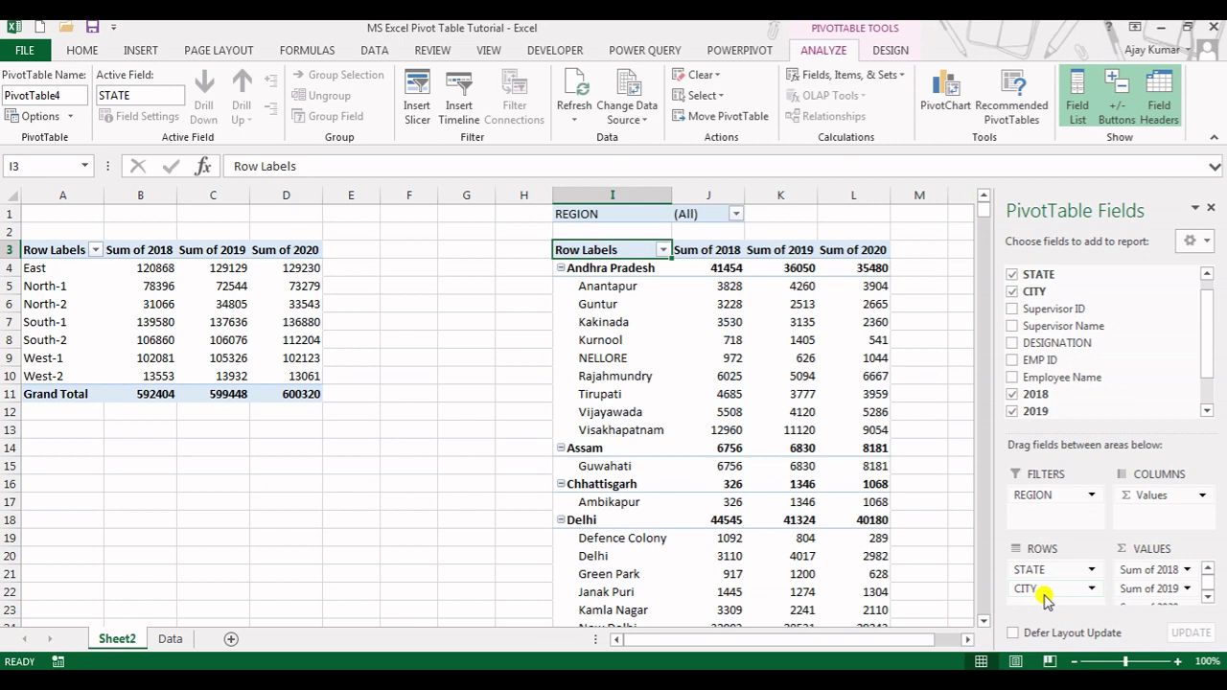
Collapse and re-expand the Andhra Pradesh group in the copied PivotTable to compare the state and city levels.
{"action": "left_click", "coordinate": [563, 269]}
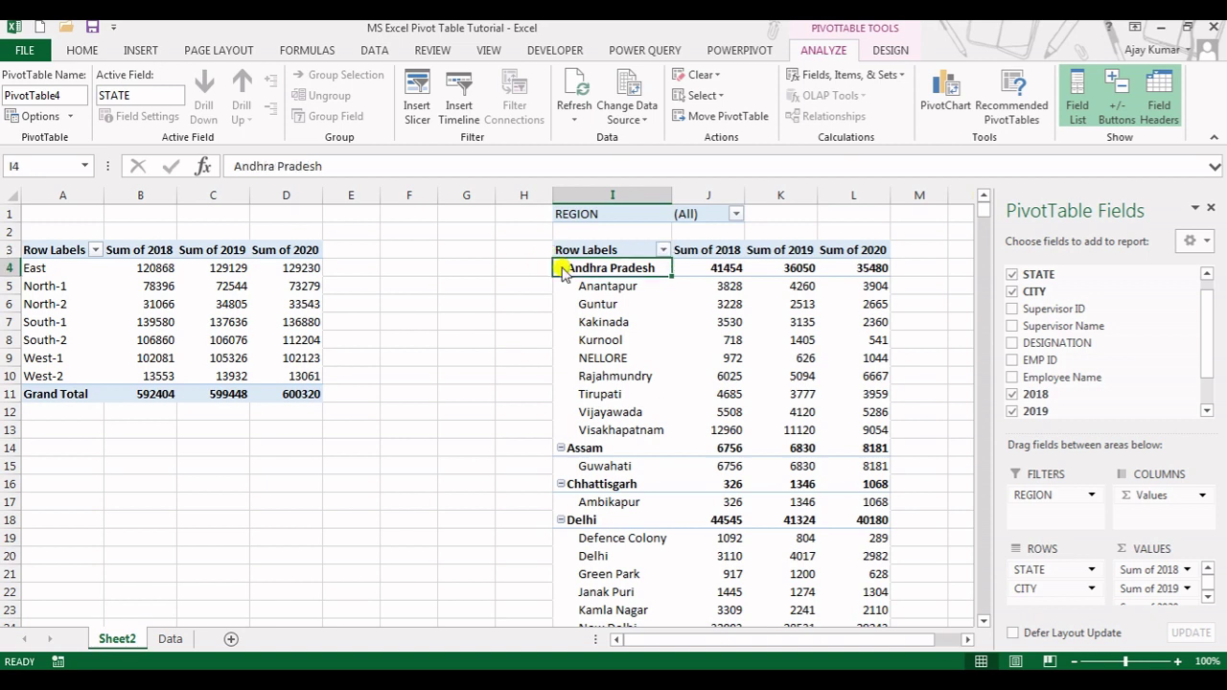
{"action": "left_click", "coordinate": [562, 269]}
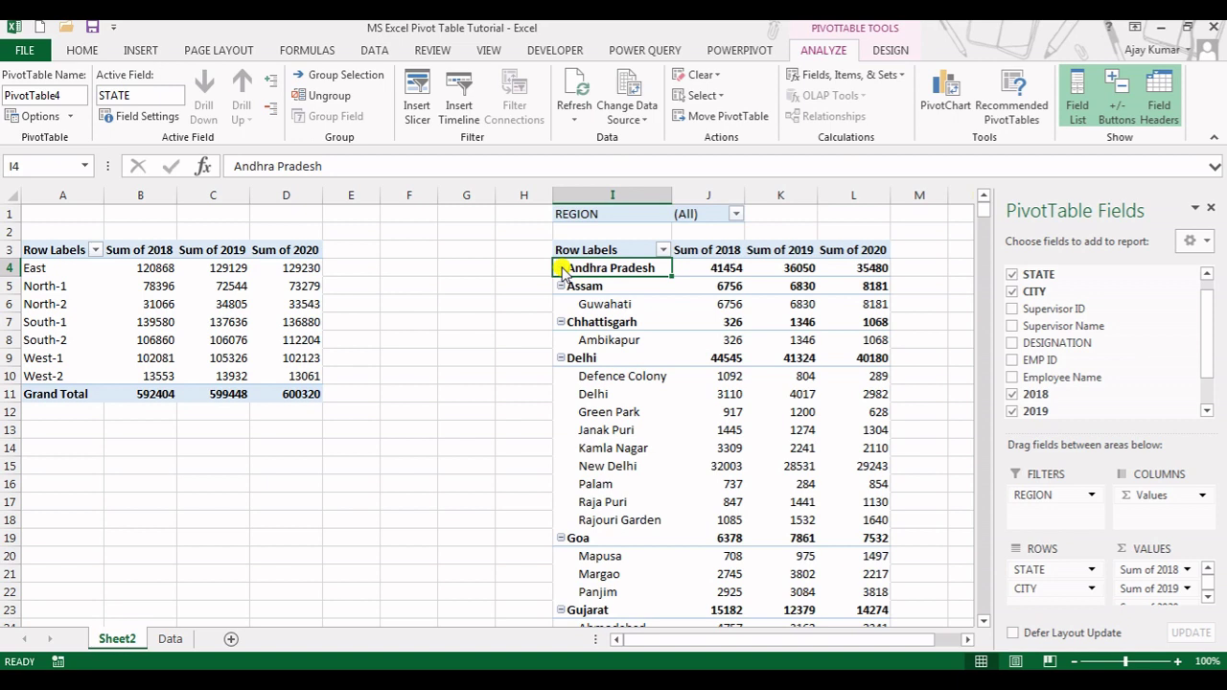
{"action": "left_click", "coordinate": [561, 269]}
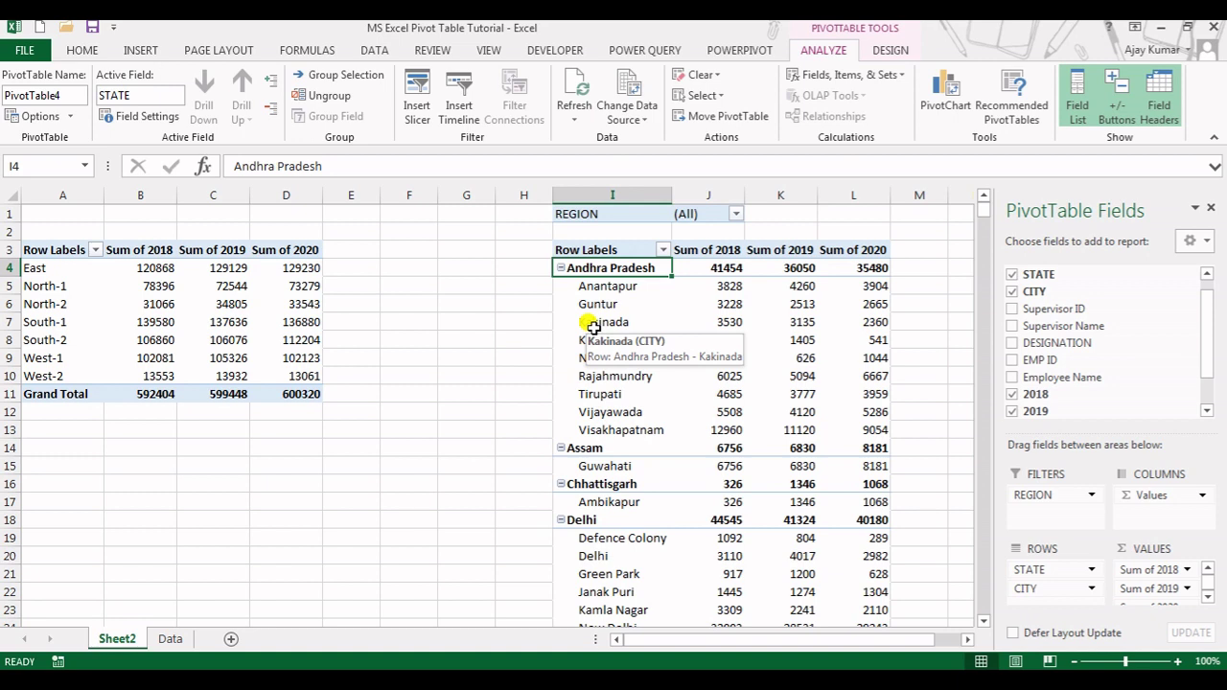
{"action": "left_click", "coordinate": [561, 270]}
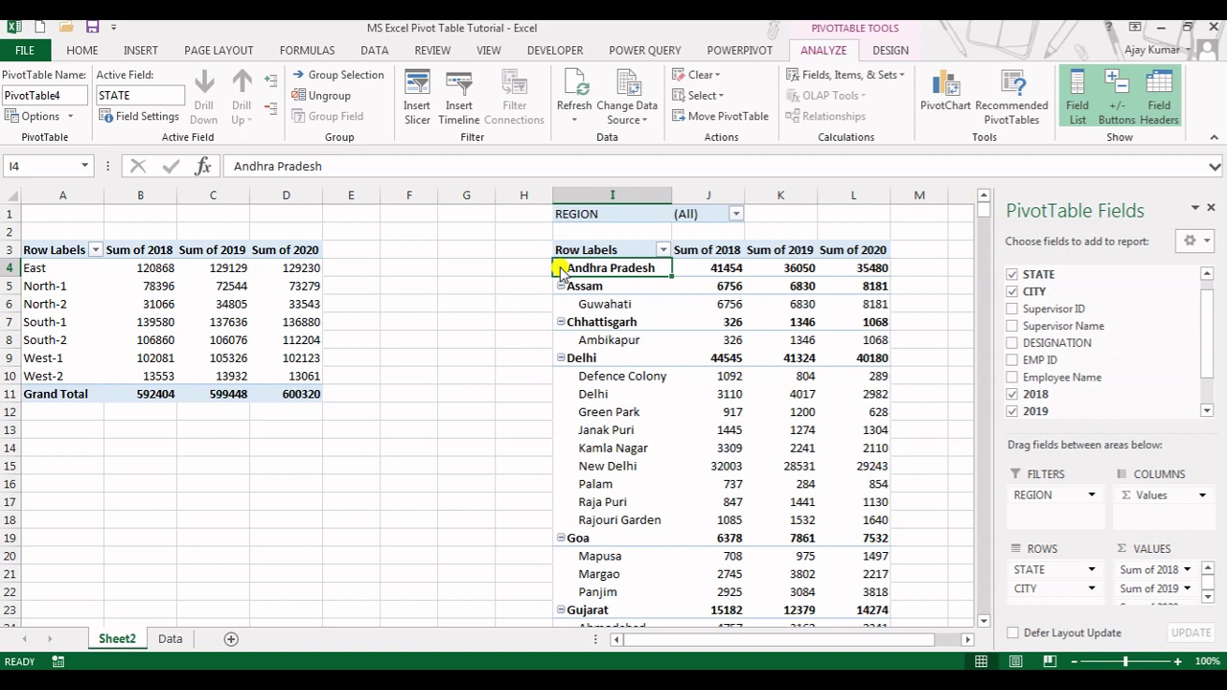
{"action": "left_click", "coordinate": [561, 269]}
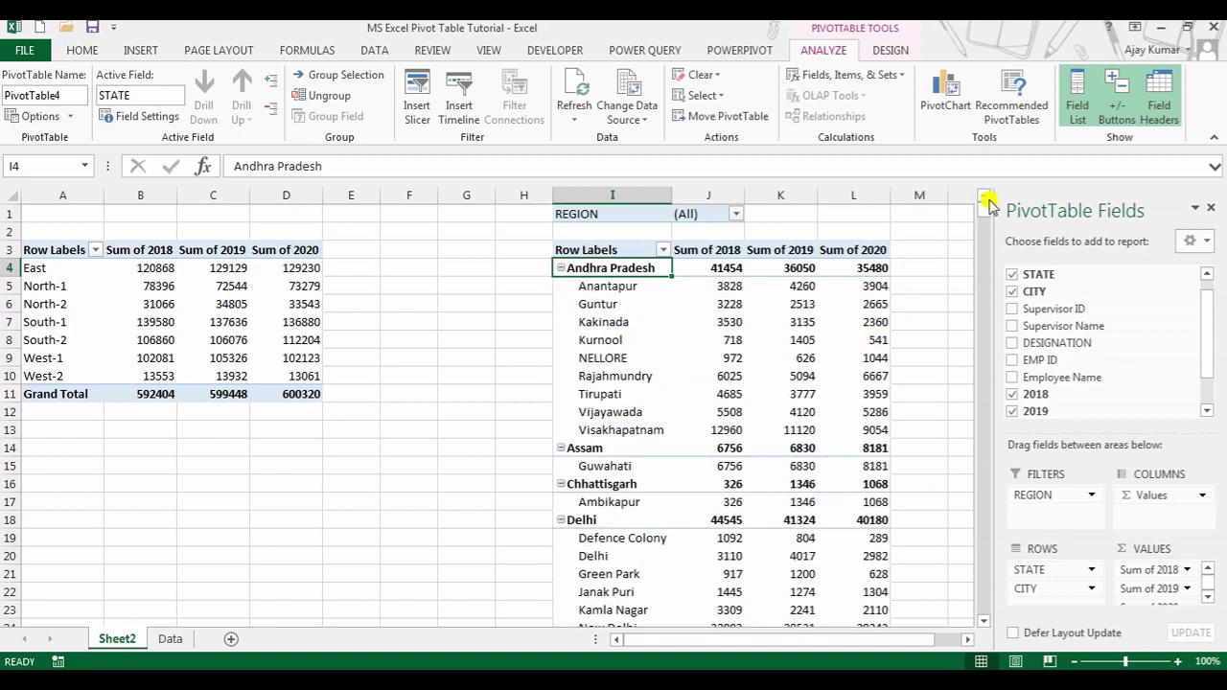
Hide the expand/collapse buttons in the state and city PivotTable.
{"action": "left_click", "coordinate": [1112, 112]}
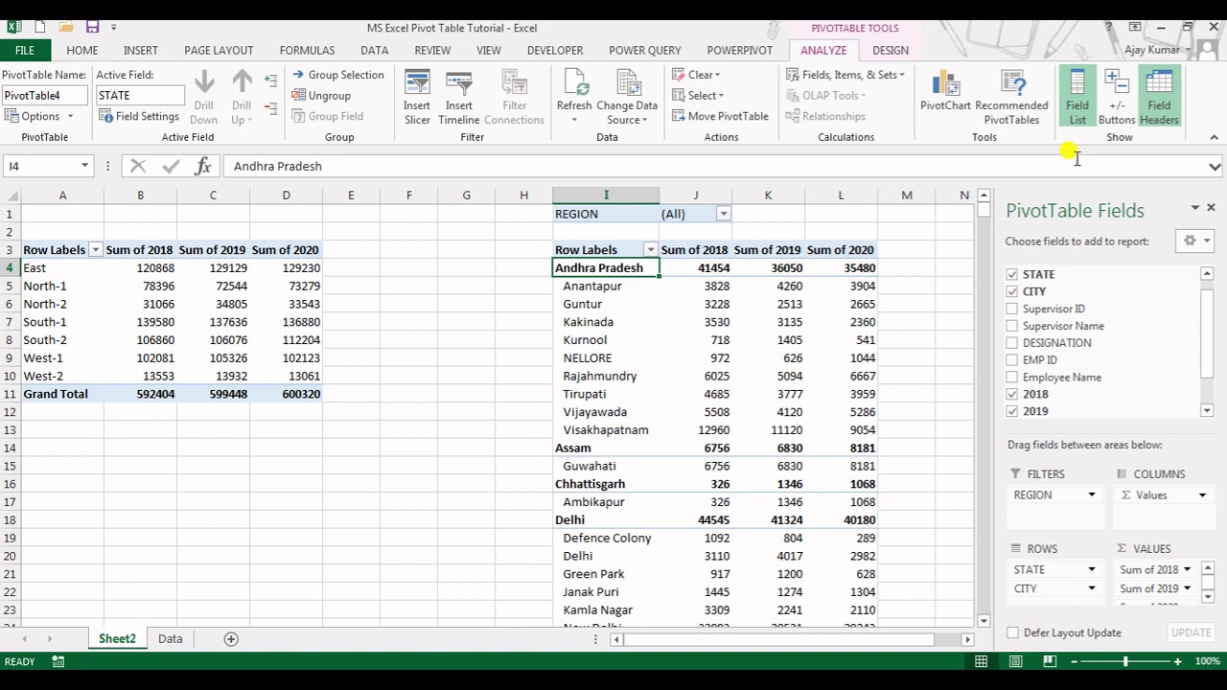
{"action": "left_click", "coordinate": [1110, 113]}
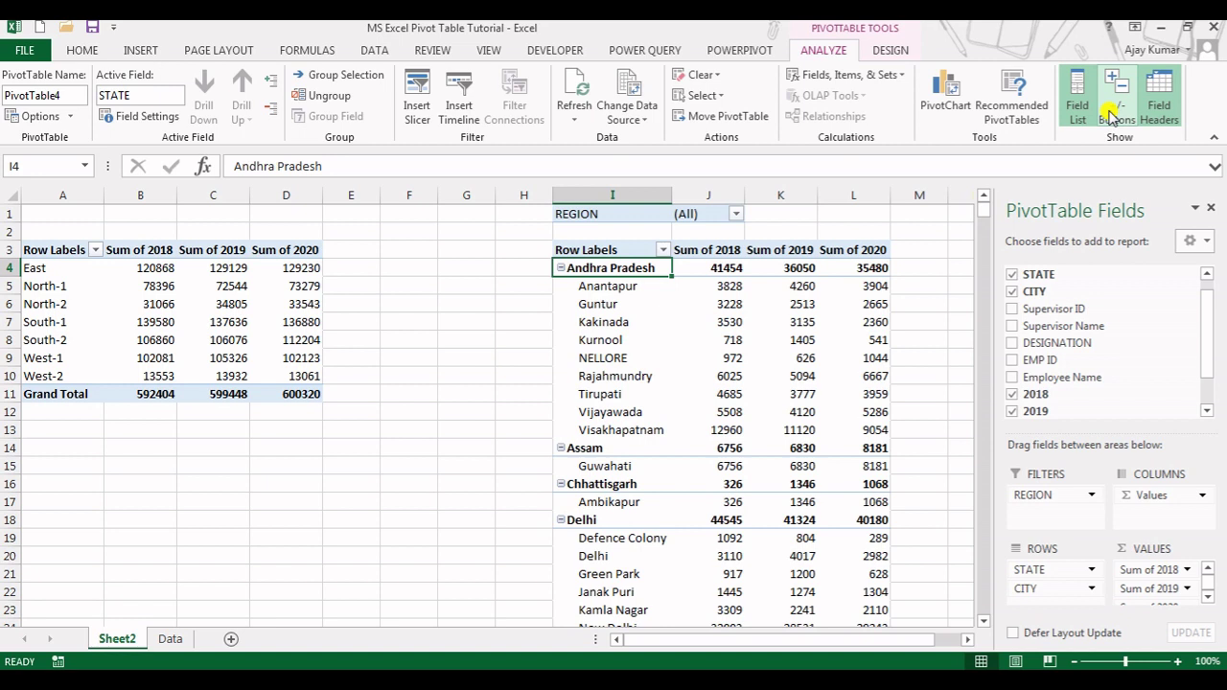
{"action": "left_click", "coordinate": [1110, 113]}
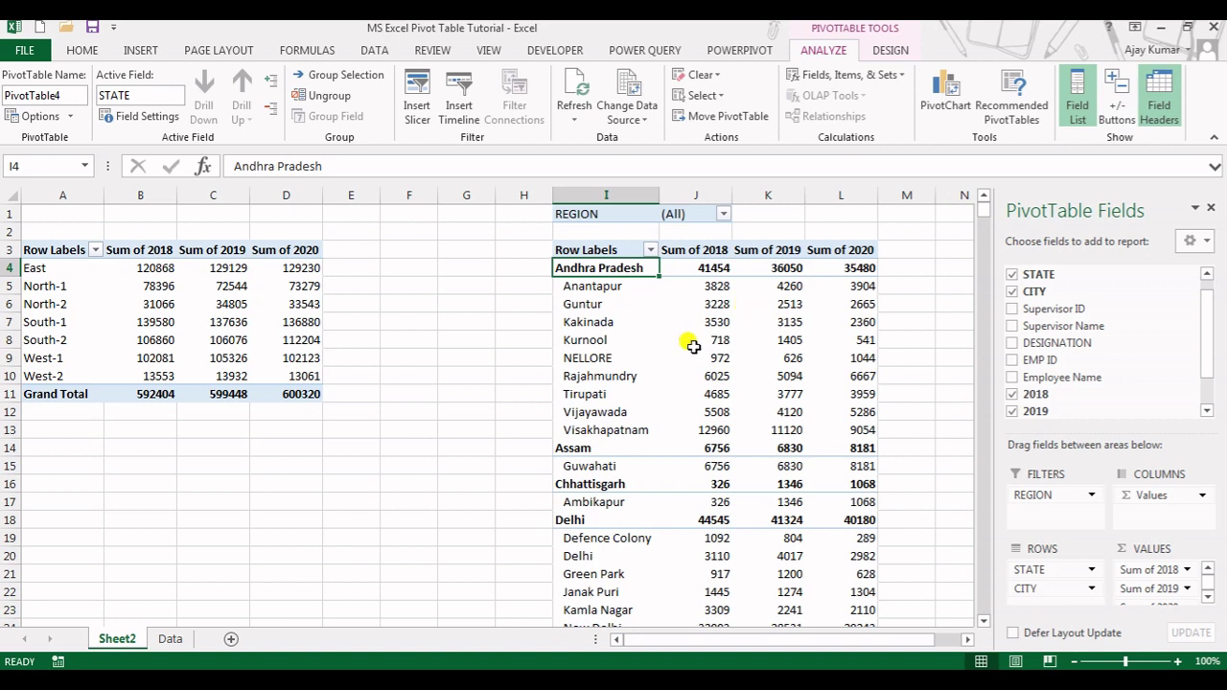
{"action": "mouse_move", "coordinate": [693, 346]}
{"action": "mouse_move", "coordinate": [682, 416]}
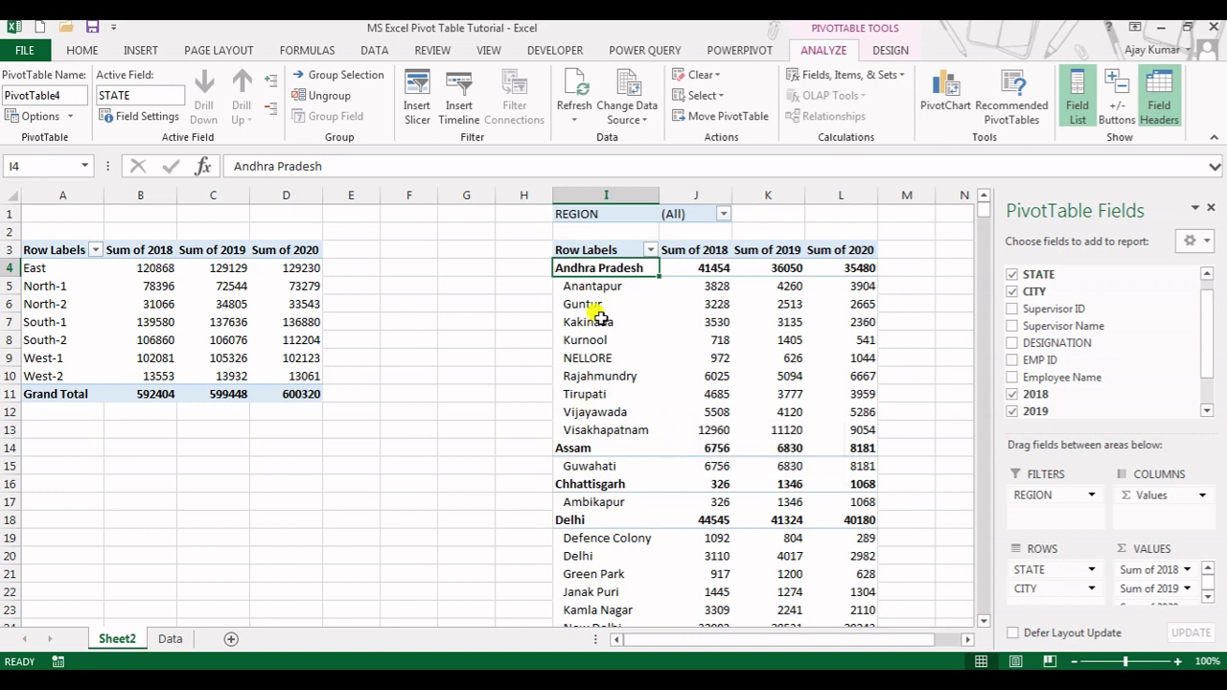
Enable the Classic PivotTable layout in the display options of the state and city PivotTable.
{"action": "right_click", "coordinate": [687, 329]}
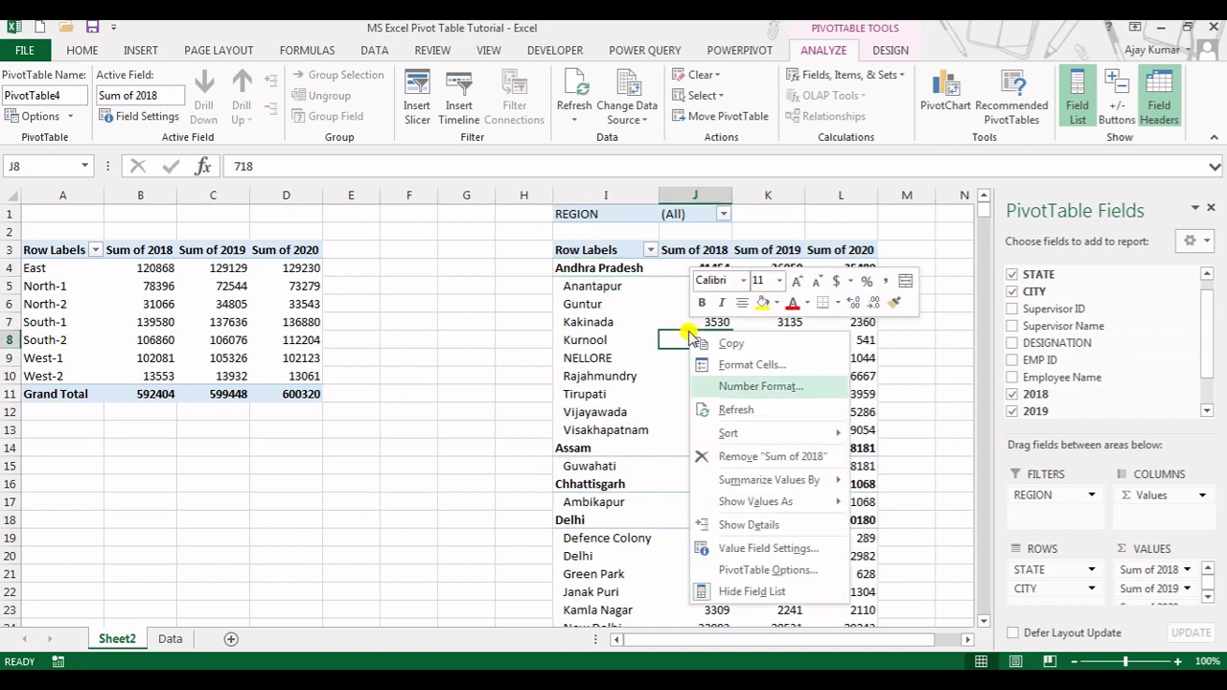
{"action": "mouse_move", "coordinate": [758, 497]}
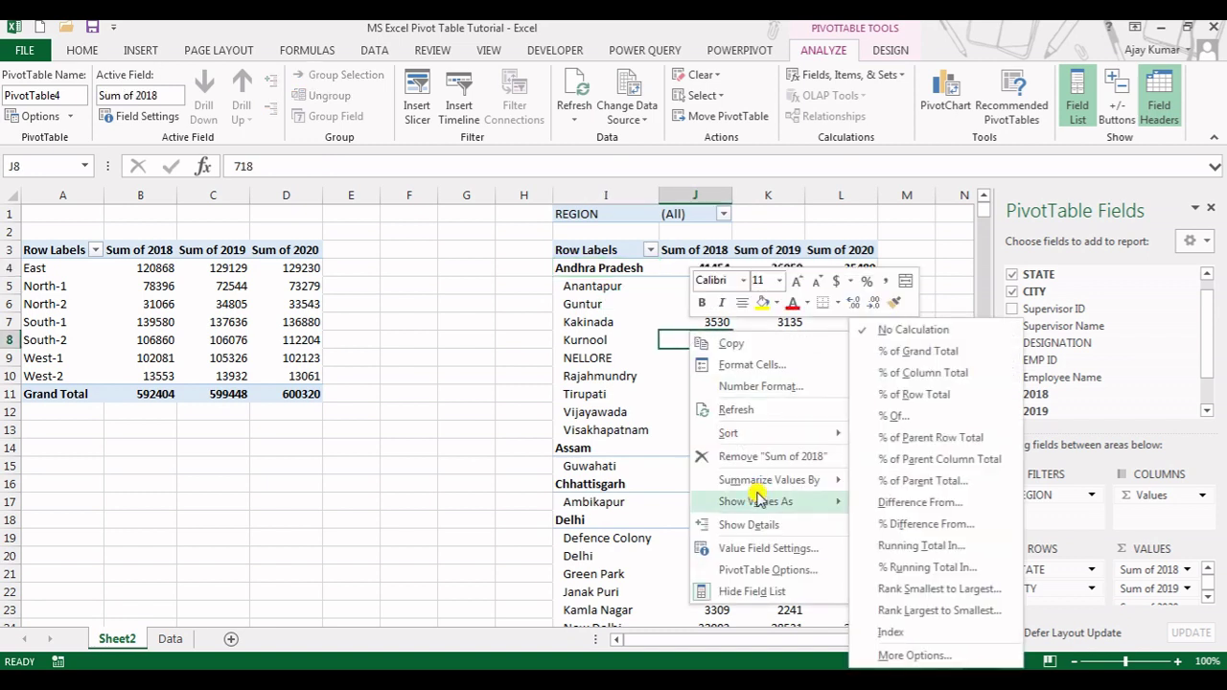
{"action": "left_click", "coordinate": [767, 570]}
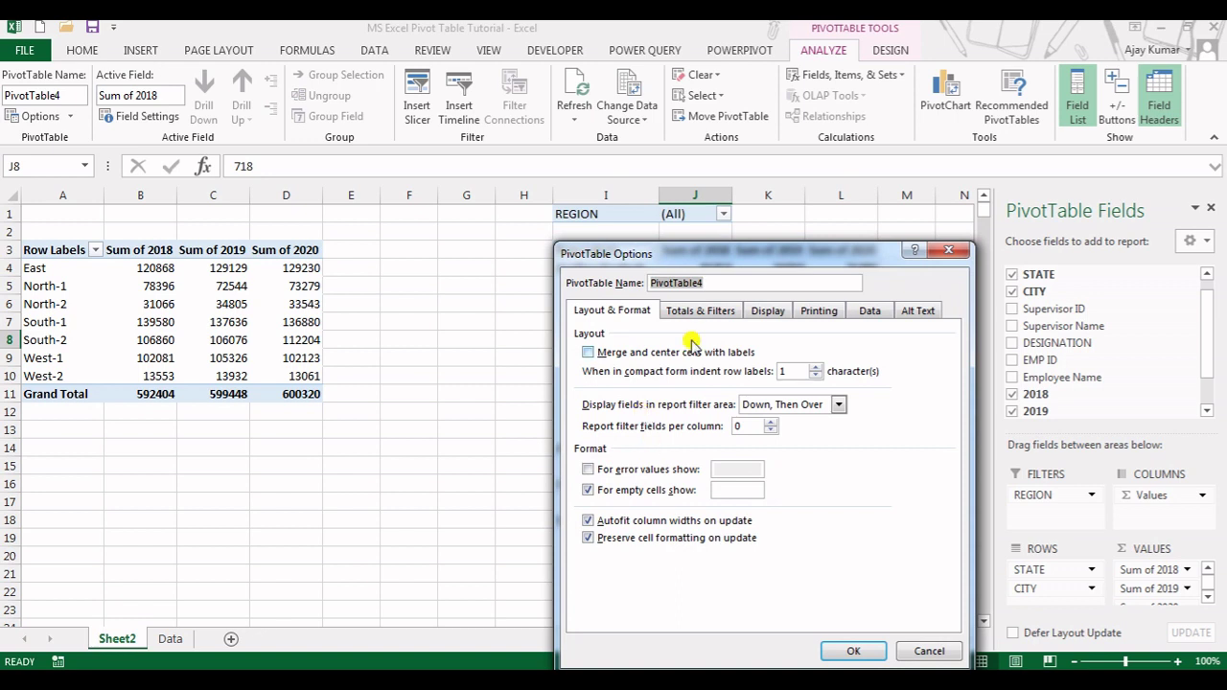
{"action": "left_click", "coordinate": [772, 315]}
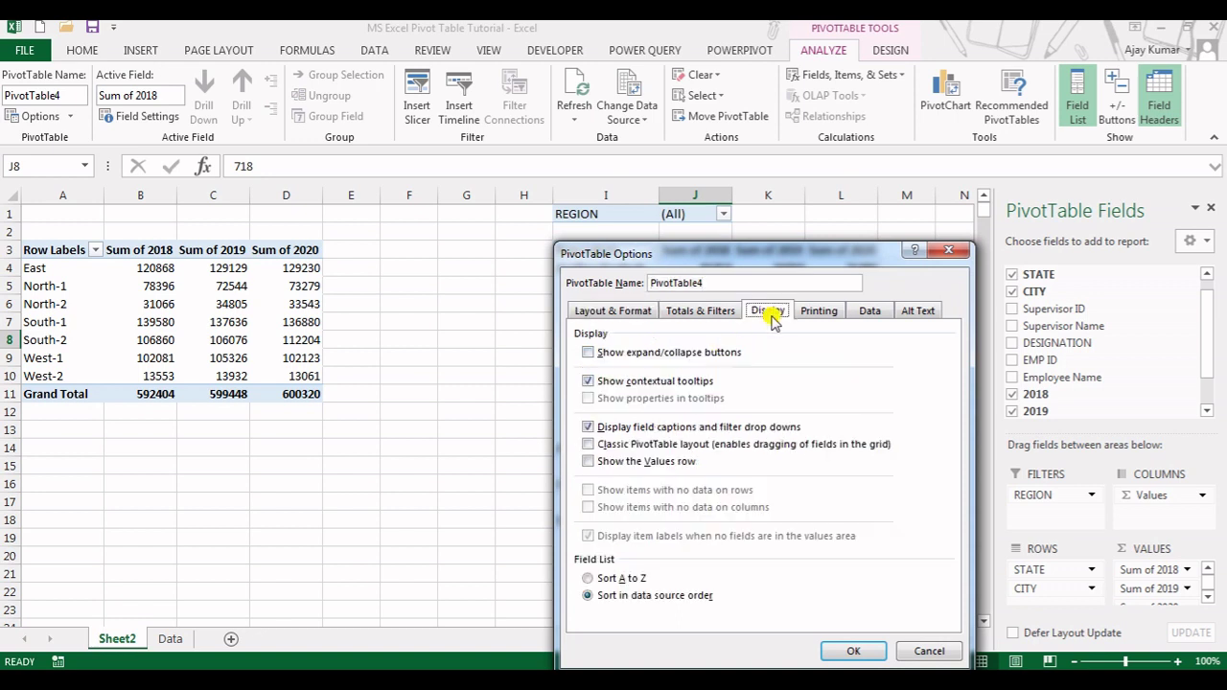
{"action": "left_click", "coordinate": [589, 446]}
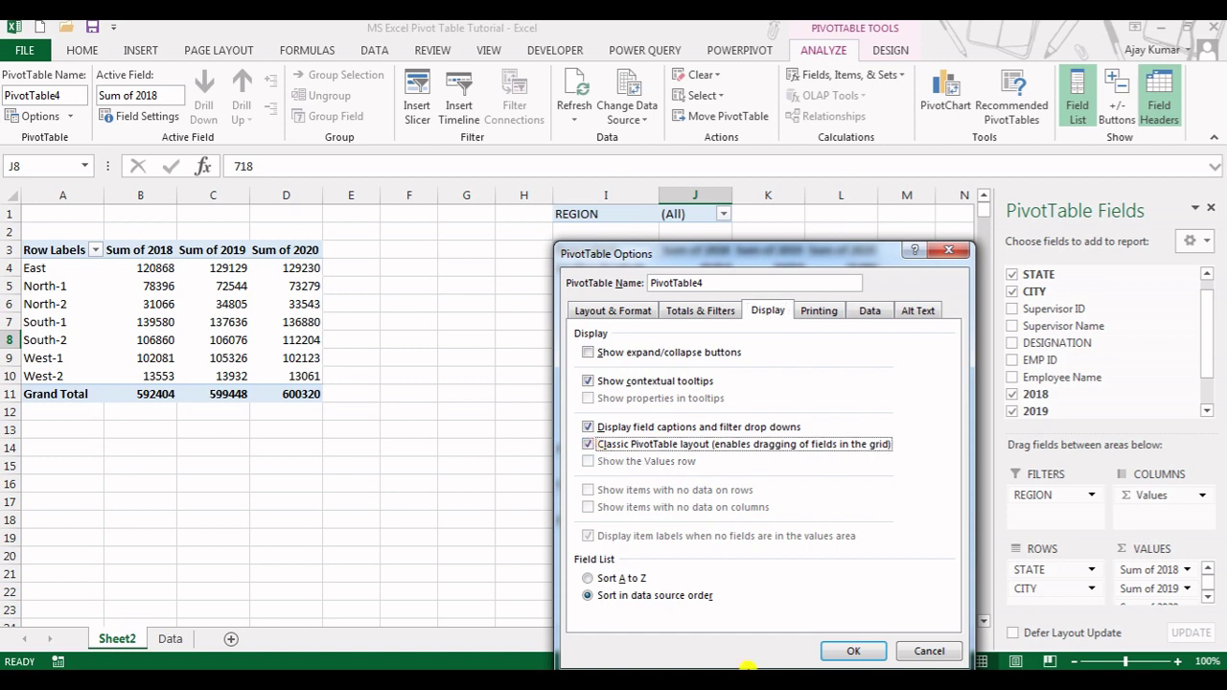
{"action": "left_click", "coordinate": [853, 650]}
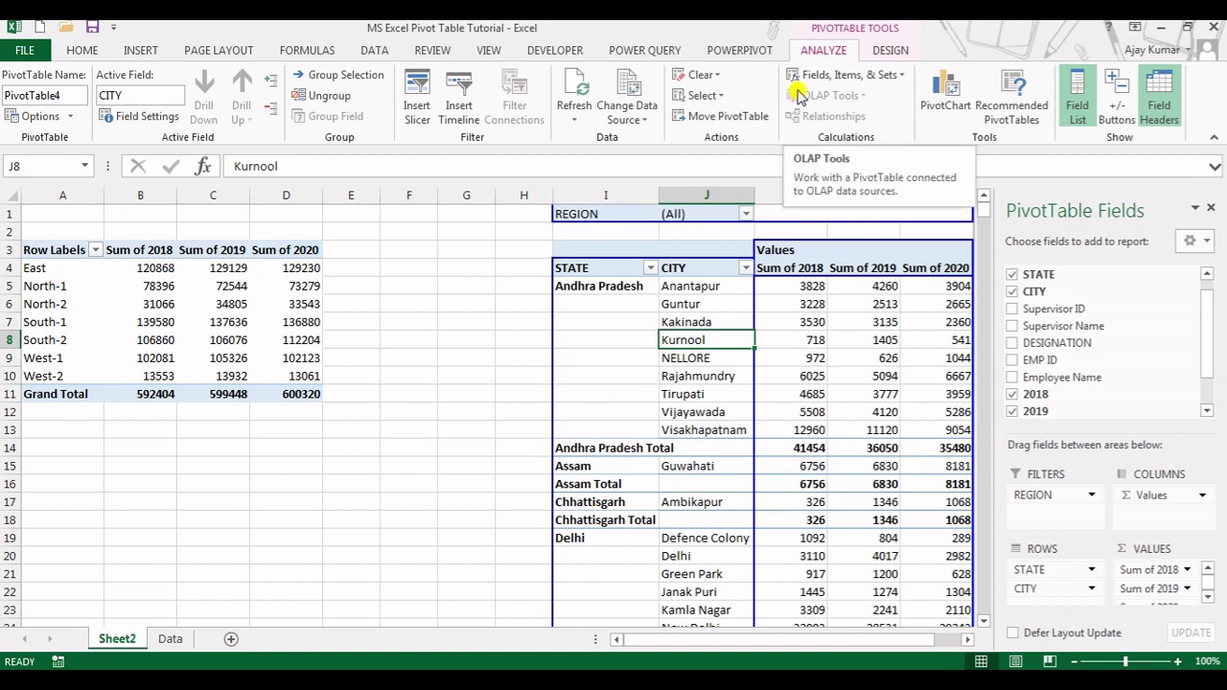
Turn off the subtotals in the state and city PivotTable and show them again at the bottom of each group.
{"action": "left_click", "coordinate": [887, 52]}
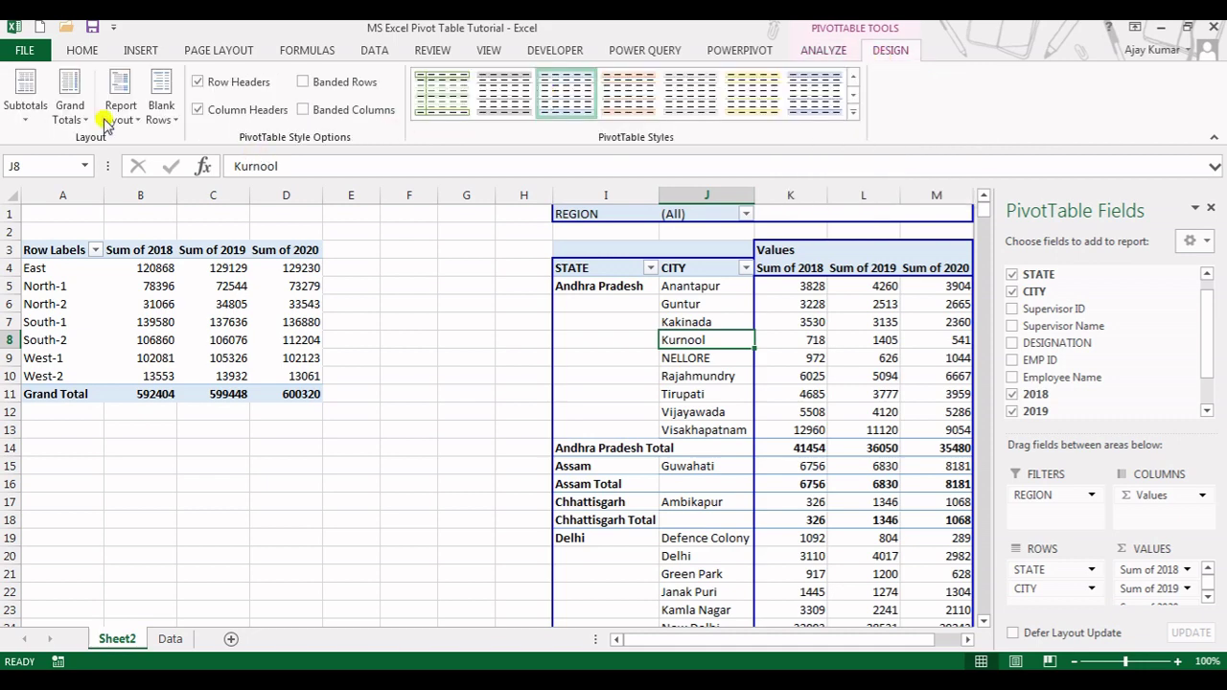
{"action": "left_click", "coordinate": [39, 113]}
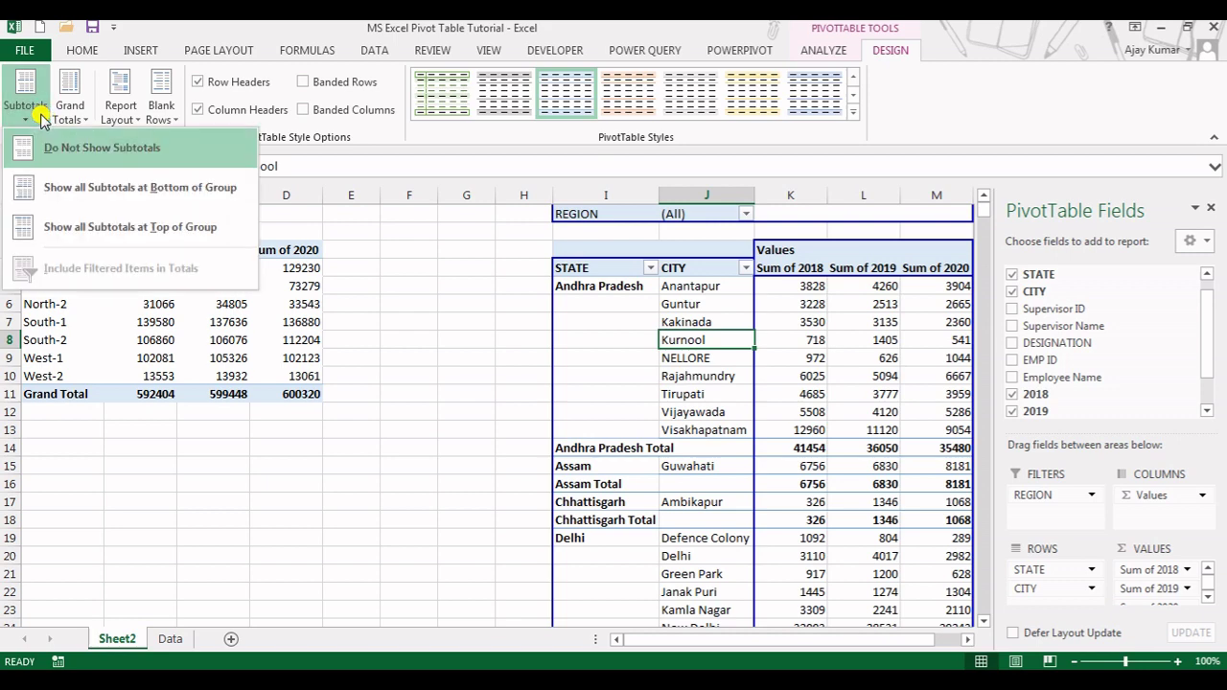
{"action": "left_click", "coordinate": [67, 166]}
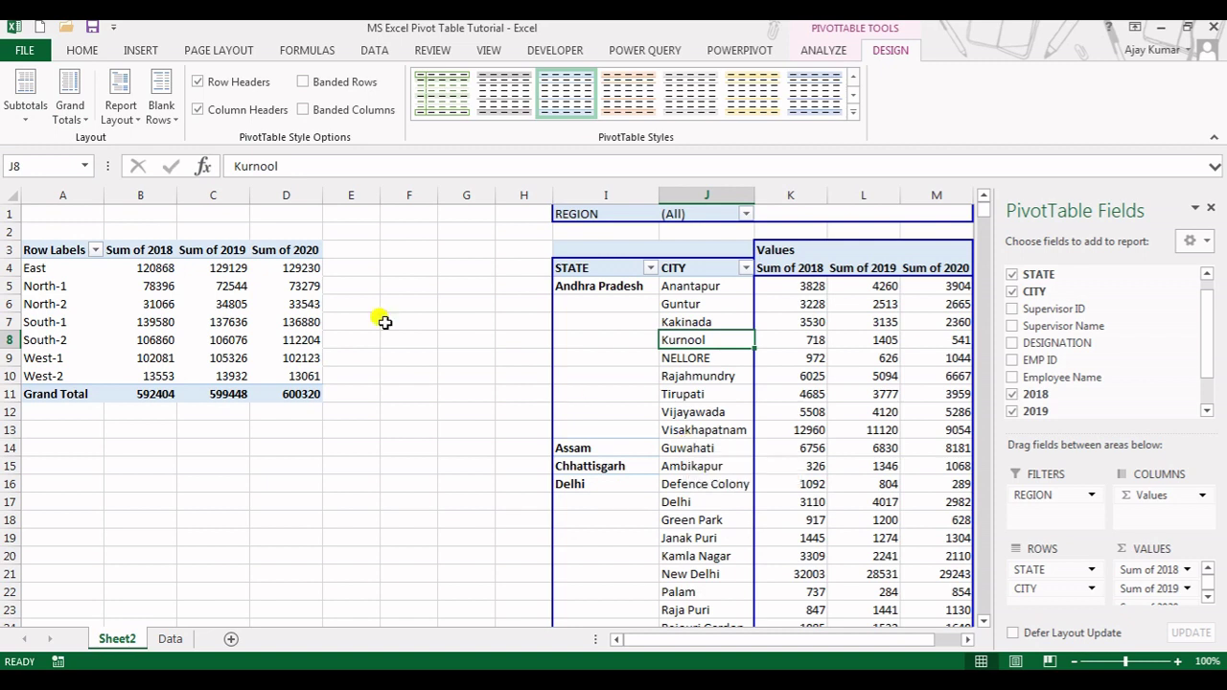
{"action": "left_click", "coordinate": [29, 104]}
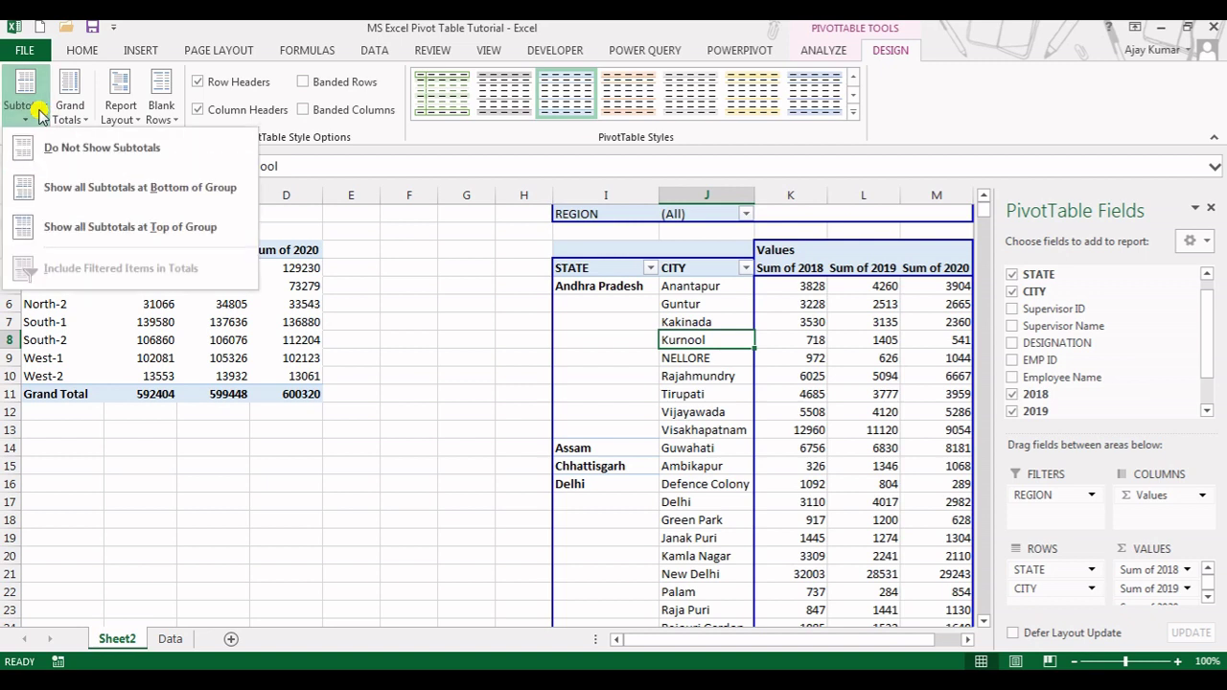
{"action": "left_click", "coordinate": [48, 187]}
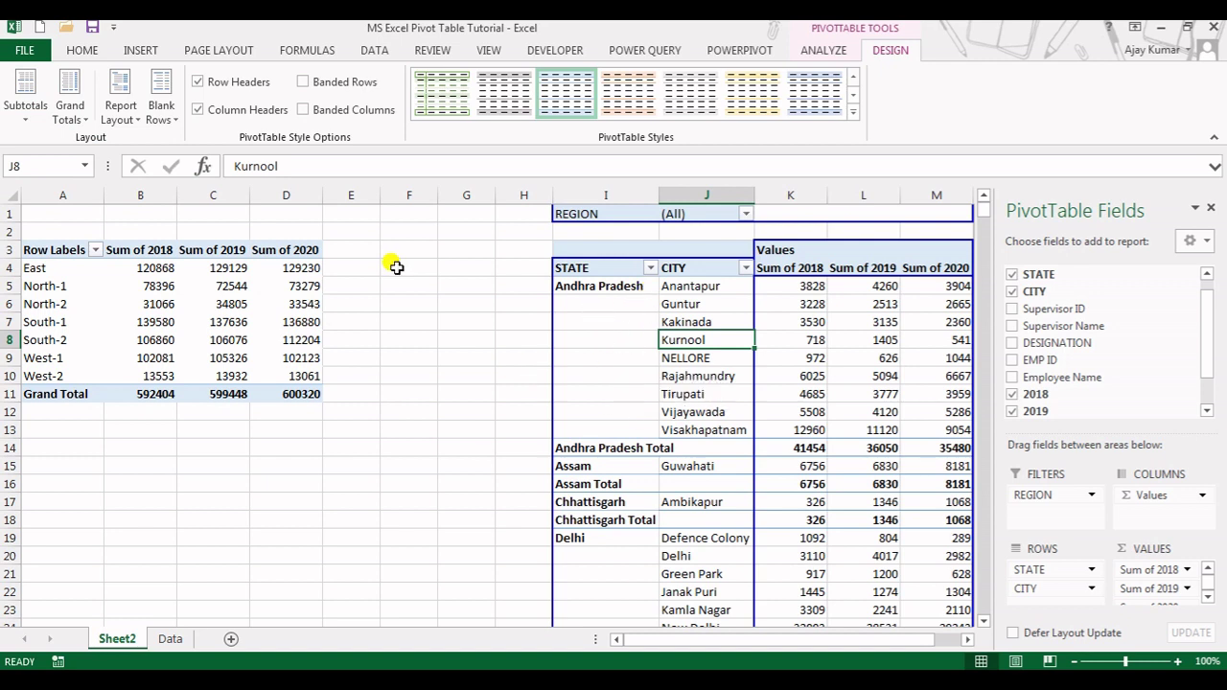
Repeat all item labels in the state and city PivotTable's report layout.
{"action": "left_click", "coordinate": [128, 123]}
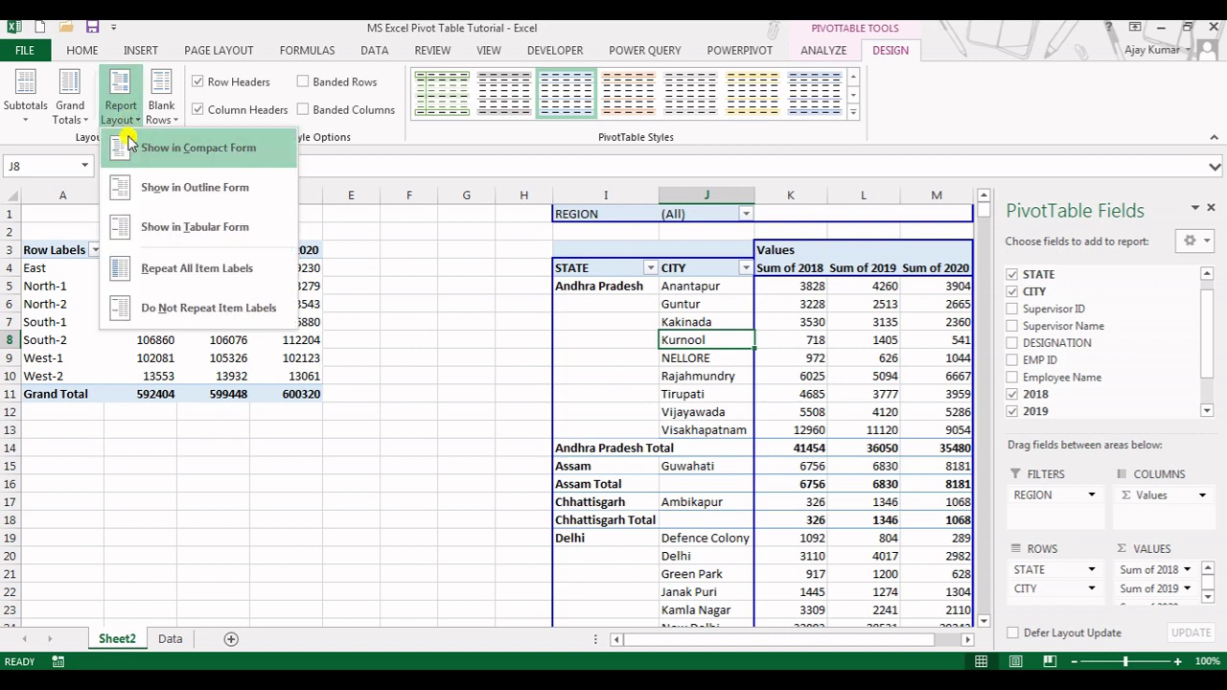
{"action": "left_click", "coordinate": [158, 277]}
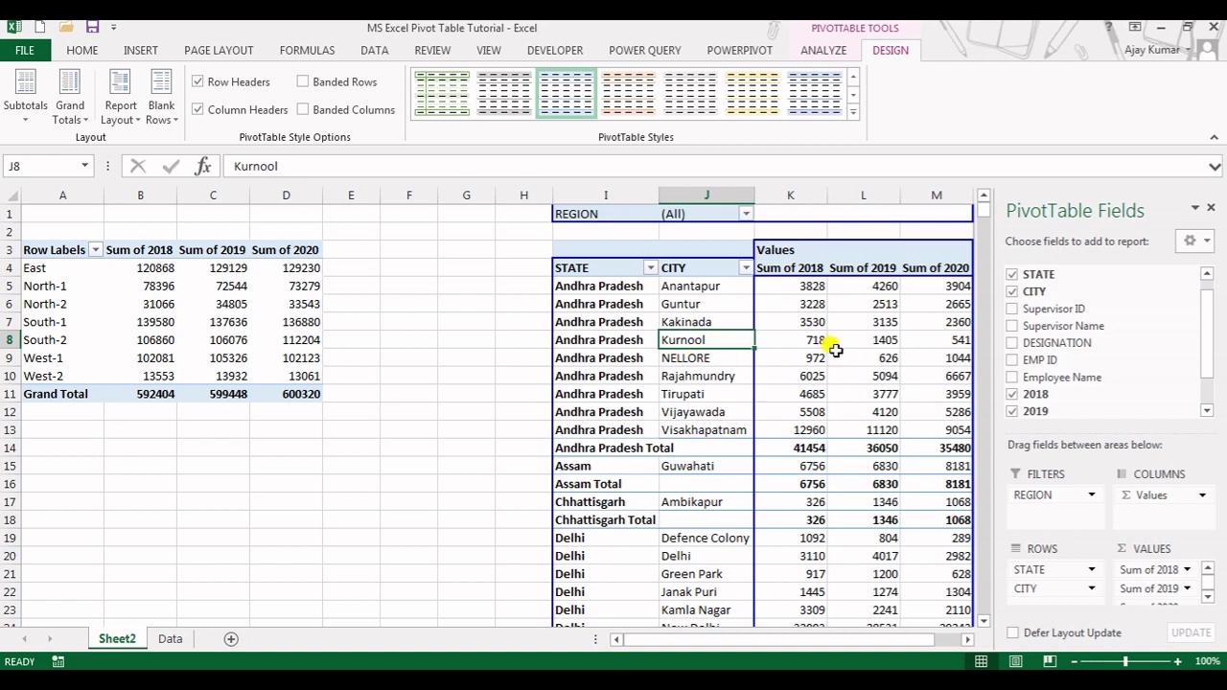
{"action": "mouse_move", "coordinate": [835, 351]}
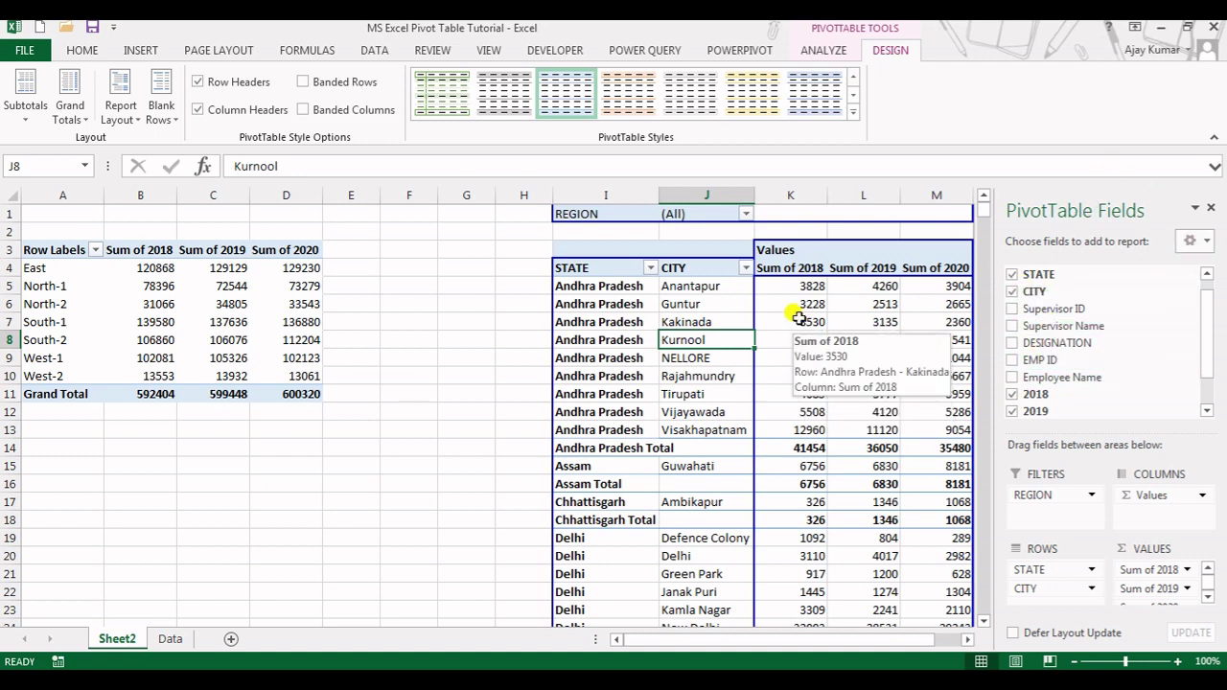
Hide the PivotTable field list and toggle the state and city PivotTable's field headers off and back on.
{"action": "left_click", "coordinate": [817, 50]}
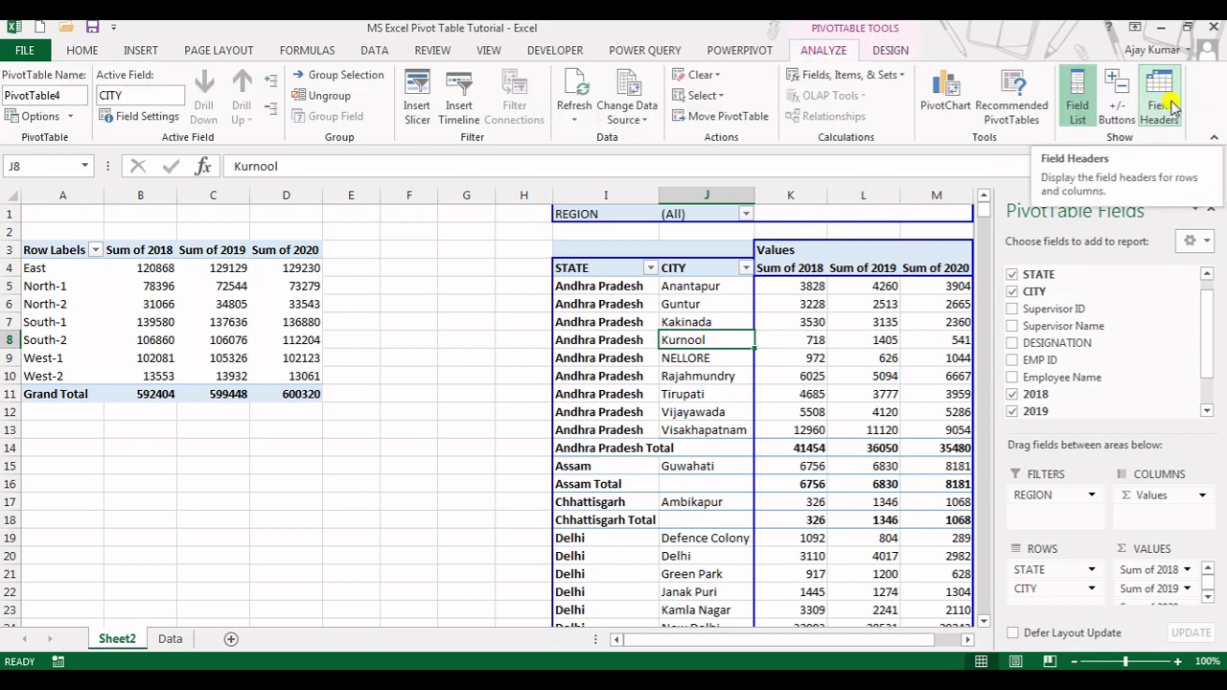
{"action": "left_click", "coordinate": [1075, 109]}
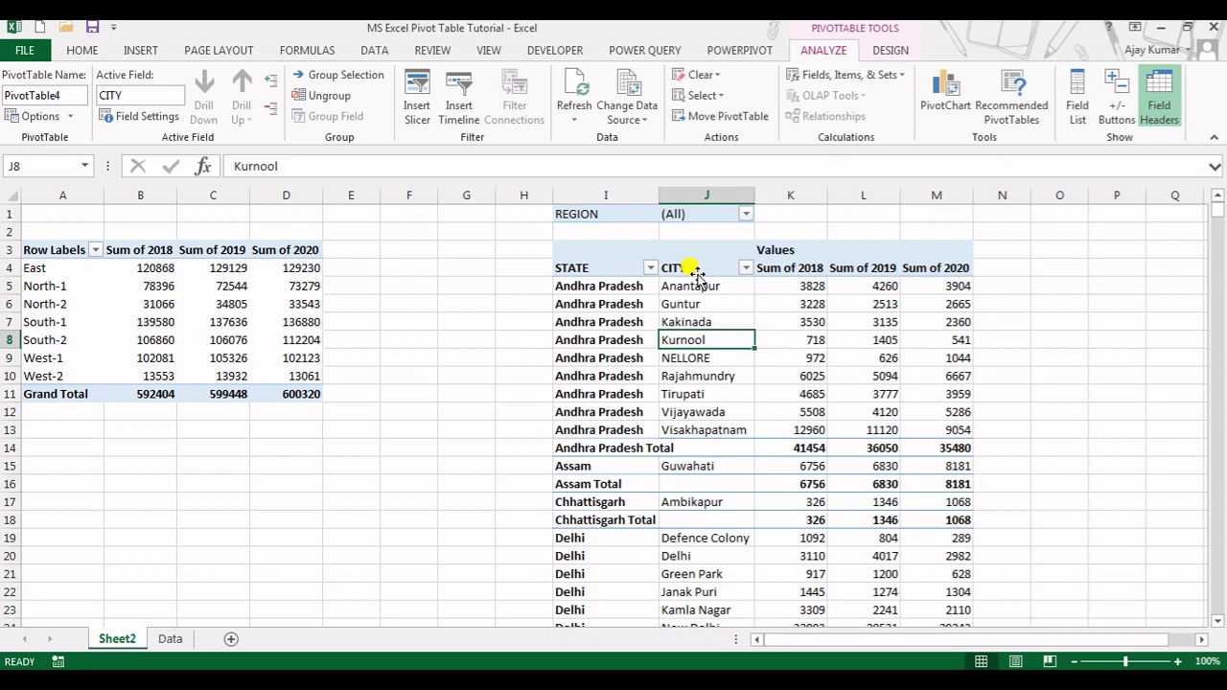
{"action": "left_click", "coordinate": [1161, 104]}
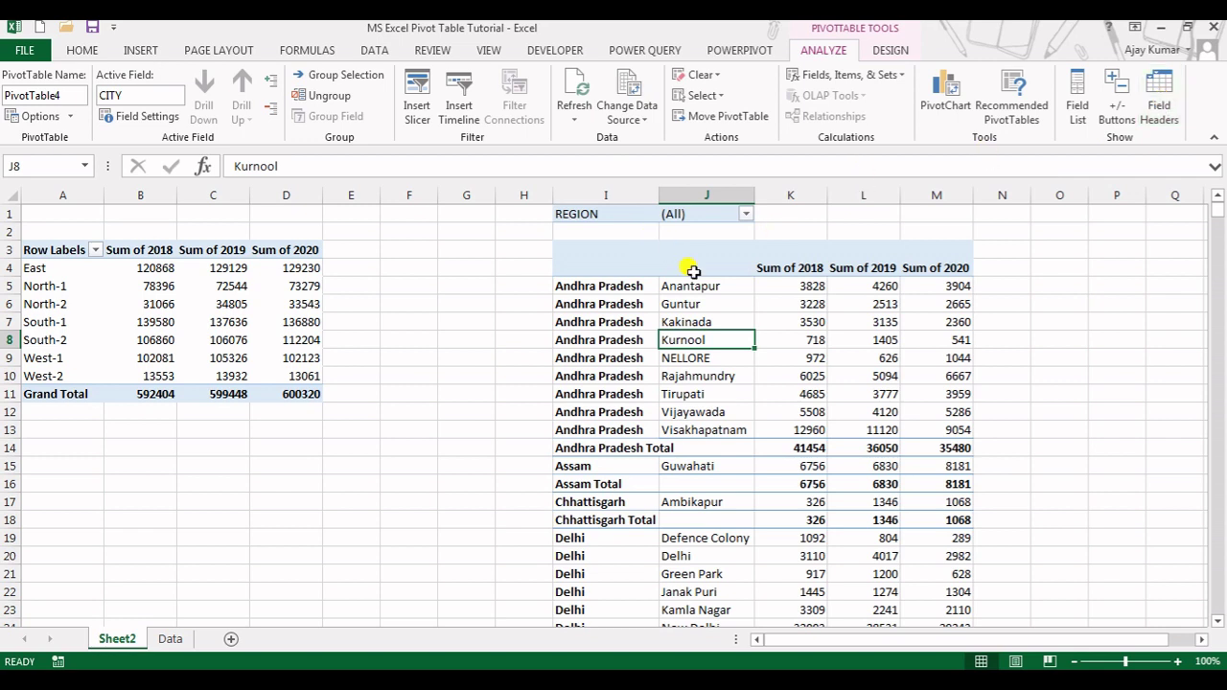
{"action": "left_click", "coordinate": [1159, 113]}
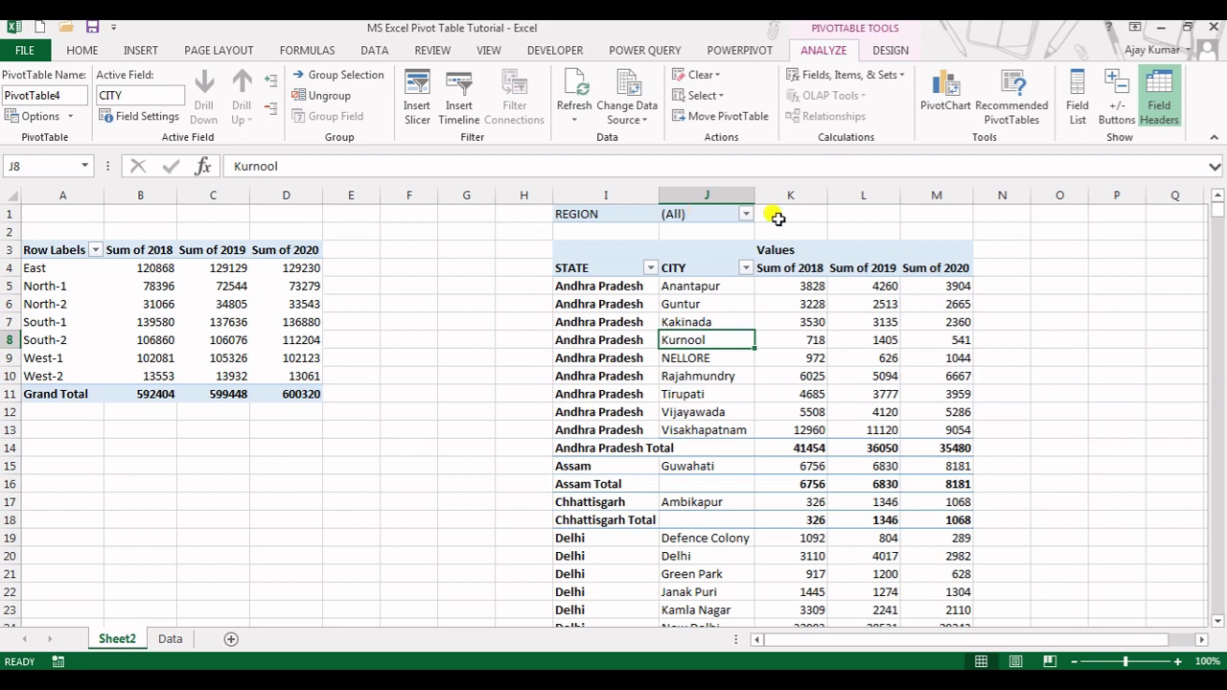
Filter the state and city PivotTable to the North-1 region.
{"action": "left_click", "coordinate": [746, 214]}
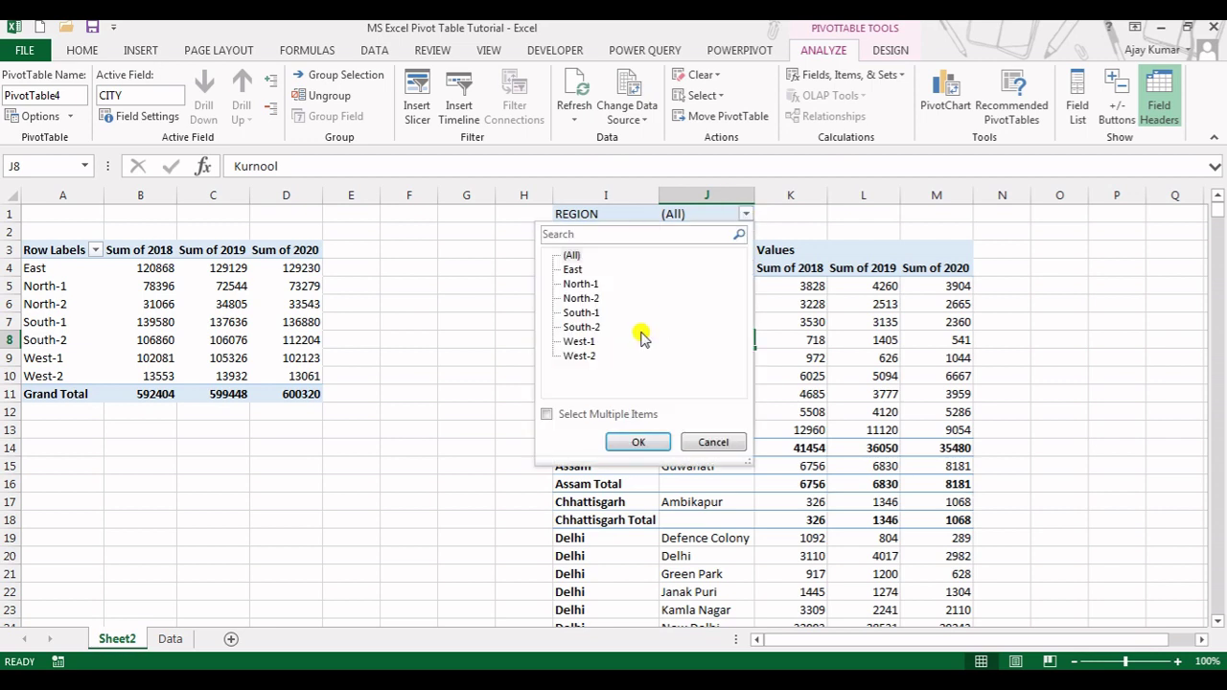
{"action": "left_click", "coordinate": [581, 284]}
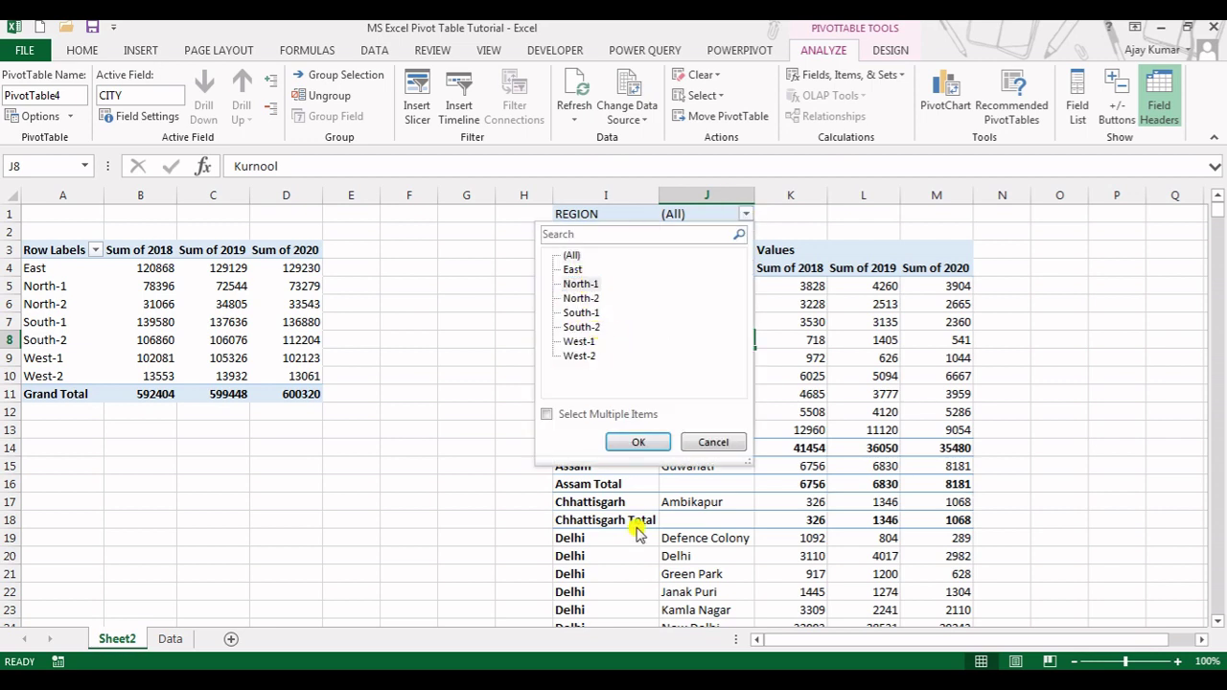
{"action": "left_click", "coordinate": [636, 442]}
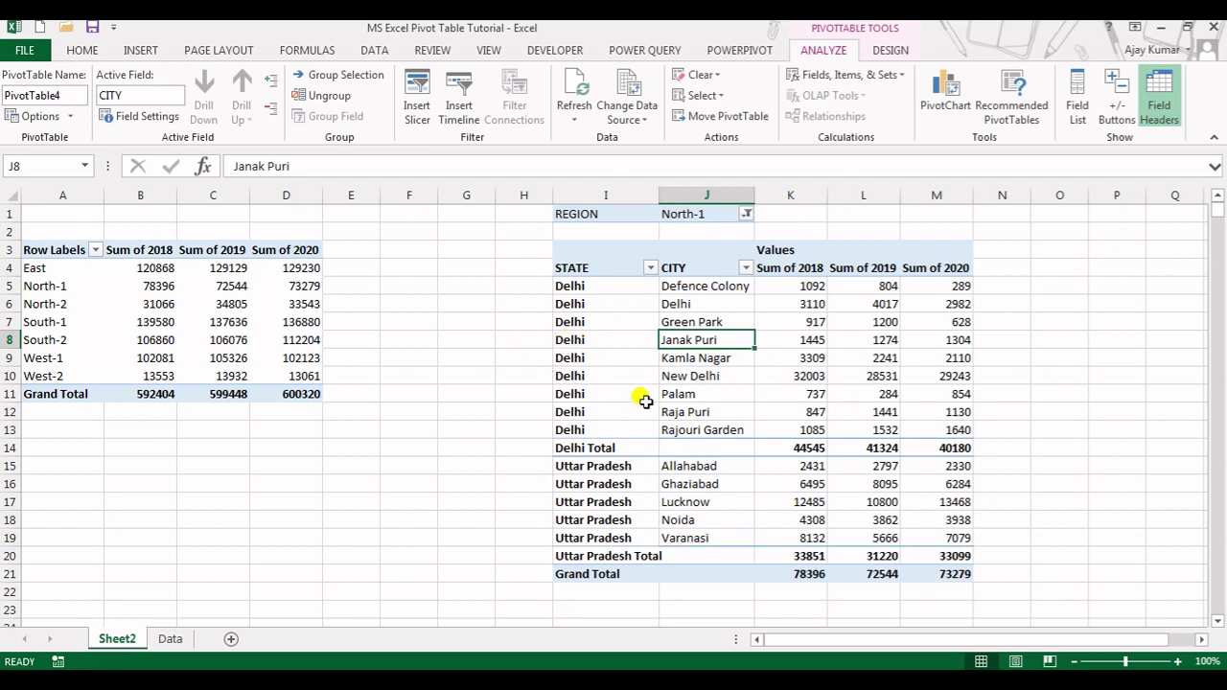
Allow multiple items in the REGION filter and filter the state and city PivotTable to East and North-2.
{"action": "mouse_move", "coordinate": [783, 397]}
{"action": "left_click", "coordinate": [745, 214]}
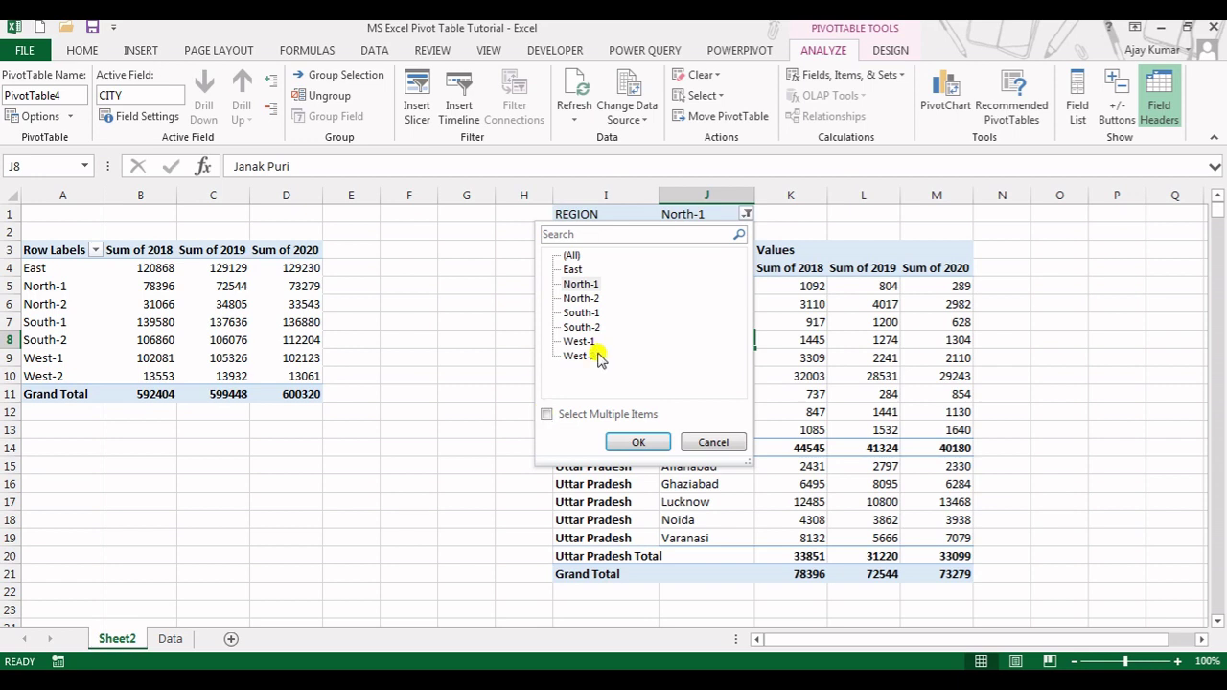
{"action": "left_click", "coordinate": [581, 298]}
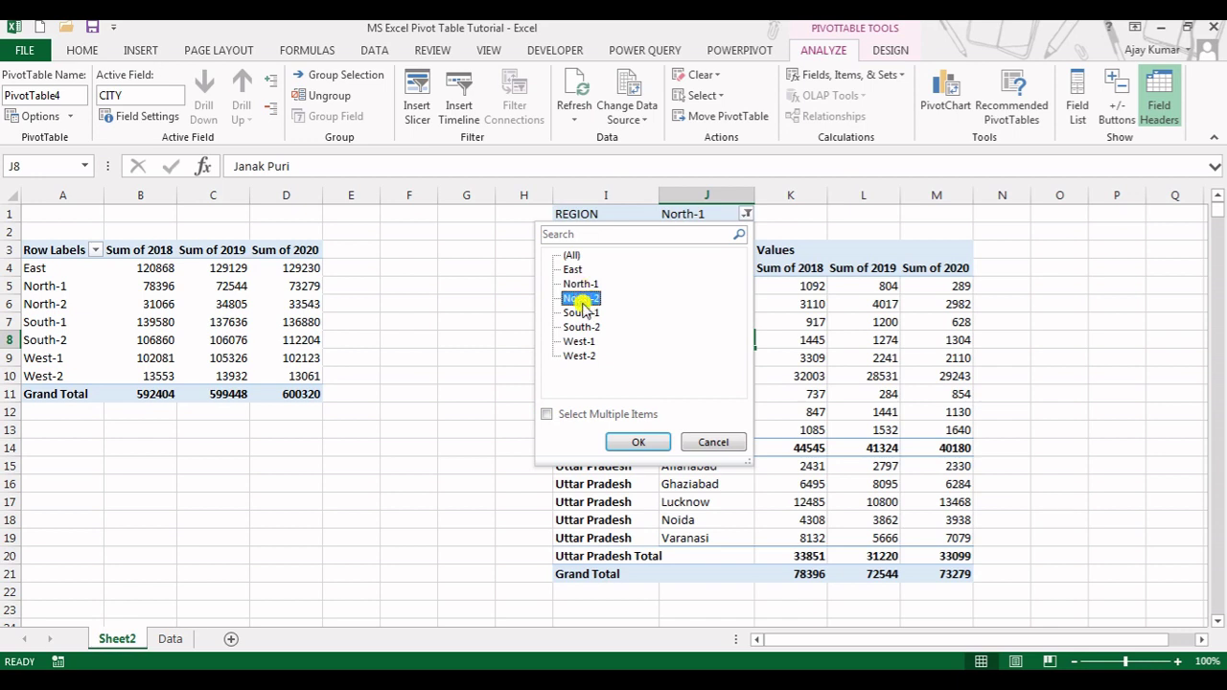
{"action": "left_click", "coordinate": [549, 415]}
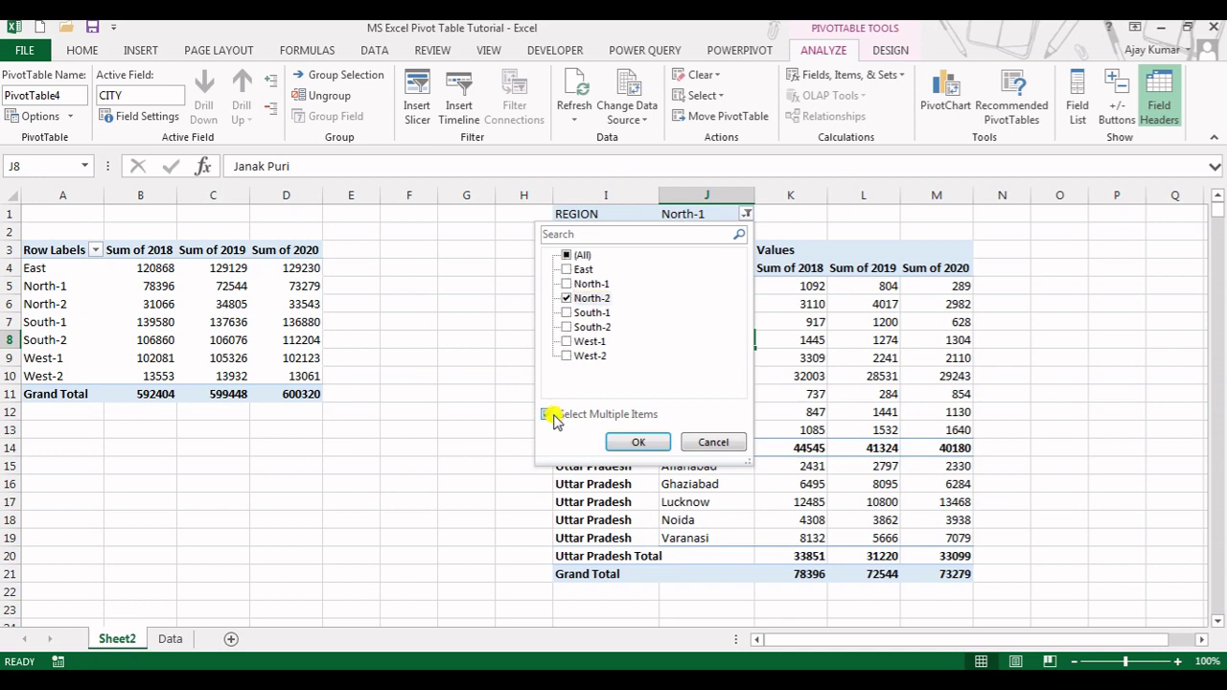
{"action": "left_click", "coordinate": [567, 300]}
{"action": "left_click", "coordinate": [569, 299]}
{"action": "left_click", "coordinate": [565, 272]}
{"action": "left_click", "coordinate": [566, 271]}
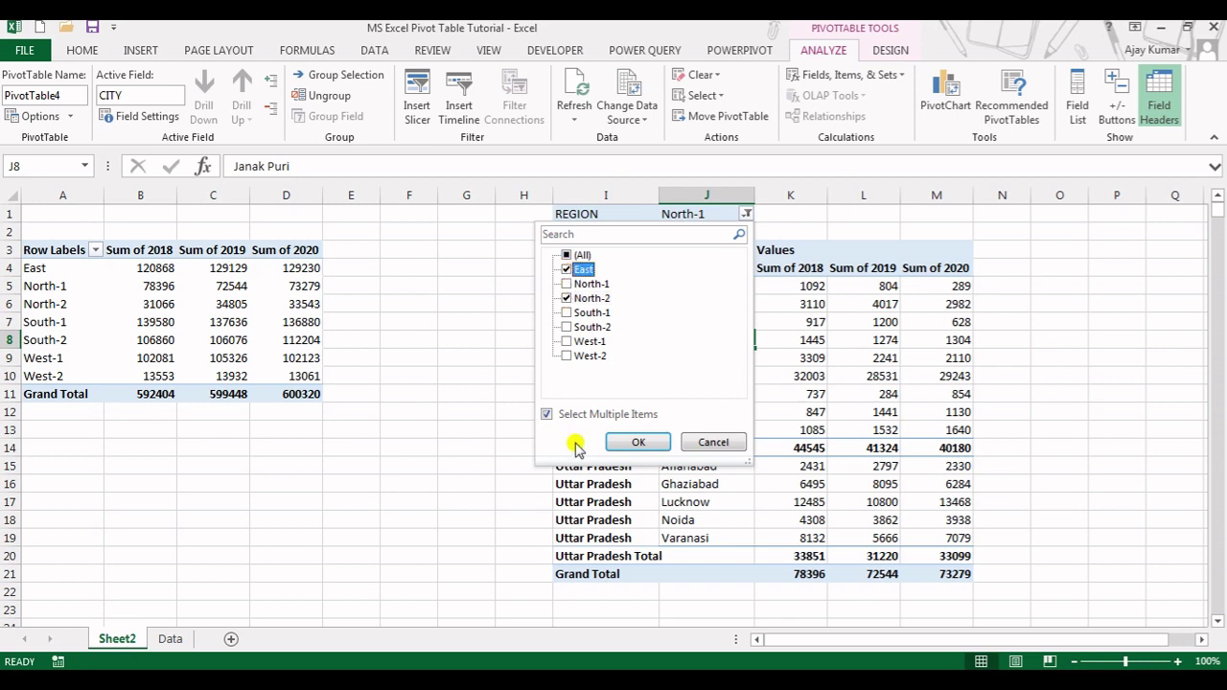
{"action": "left_click", "coordinate": [638, 443]}
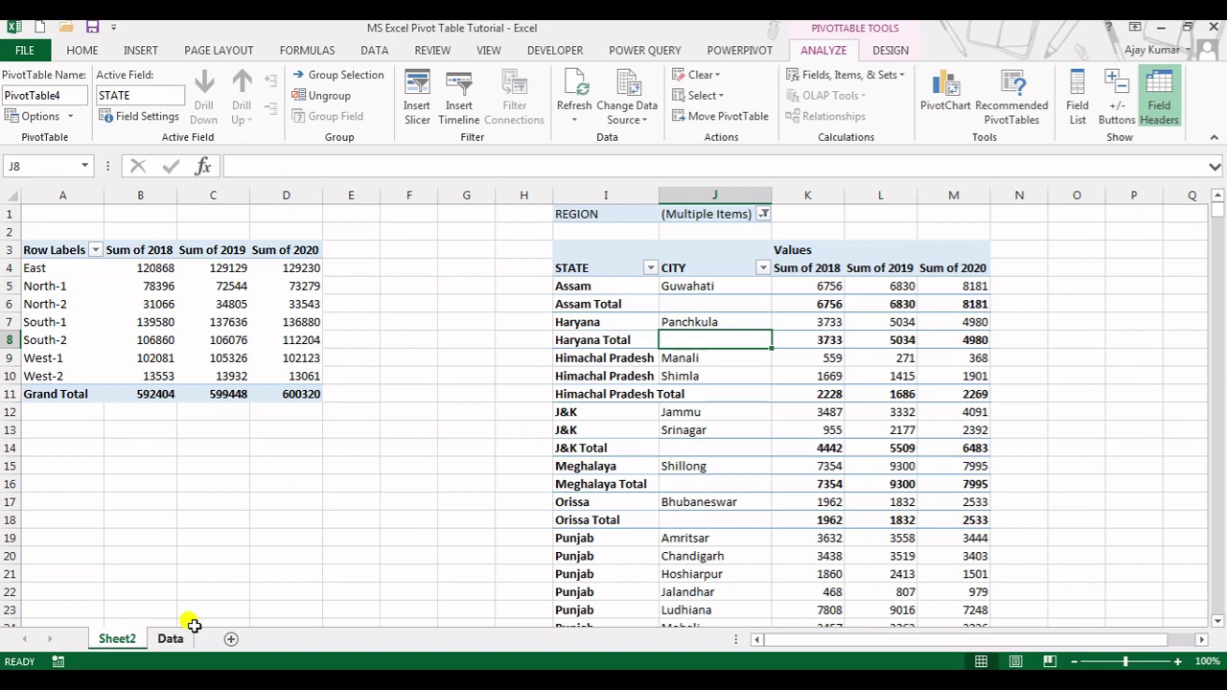
Add a Group column header in cell L1 of the Data sheet, next to the 2020 column.
{"action": "left_click", "coordinate": [165, 643]}
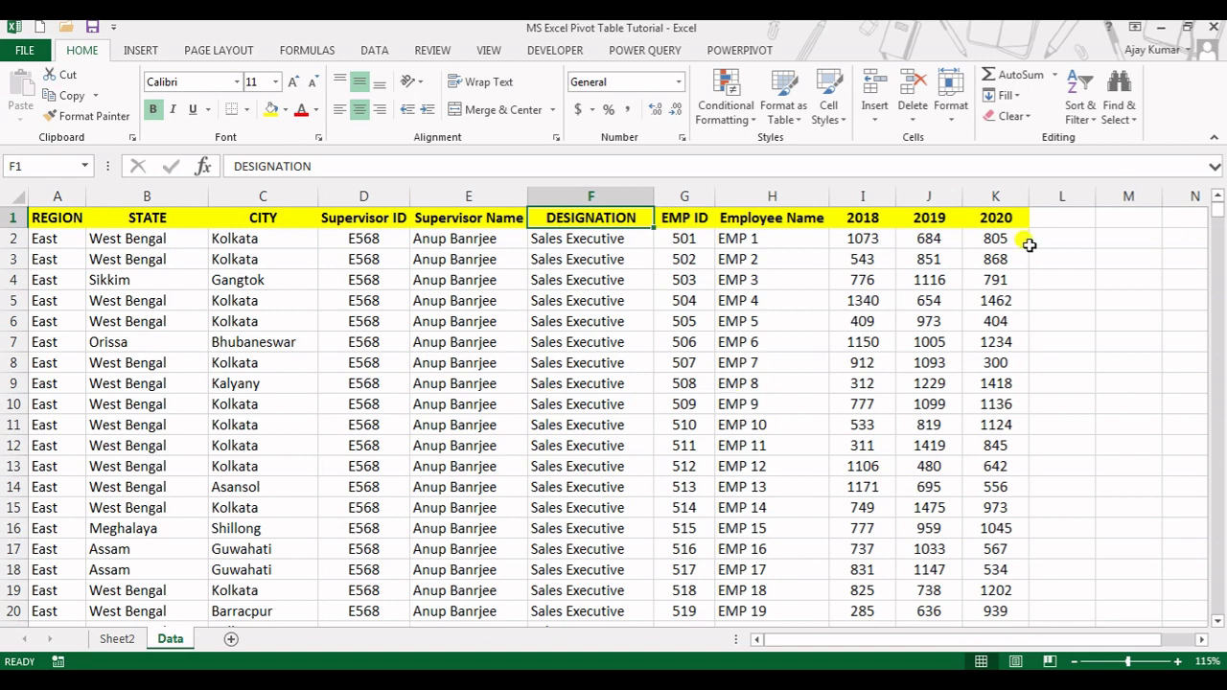
{"action": "left_click", "coordinate": [1070, 213]}
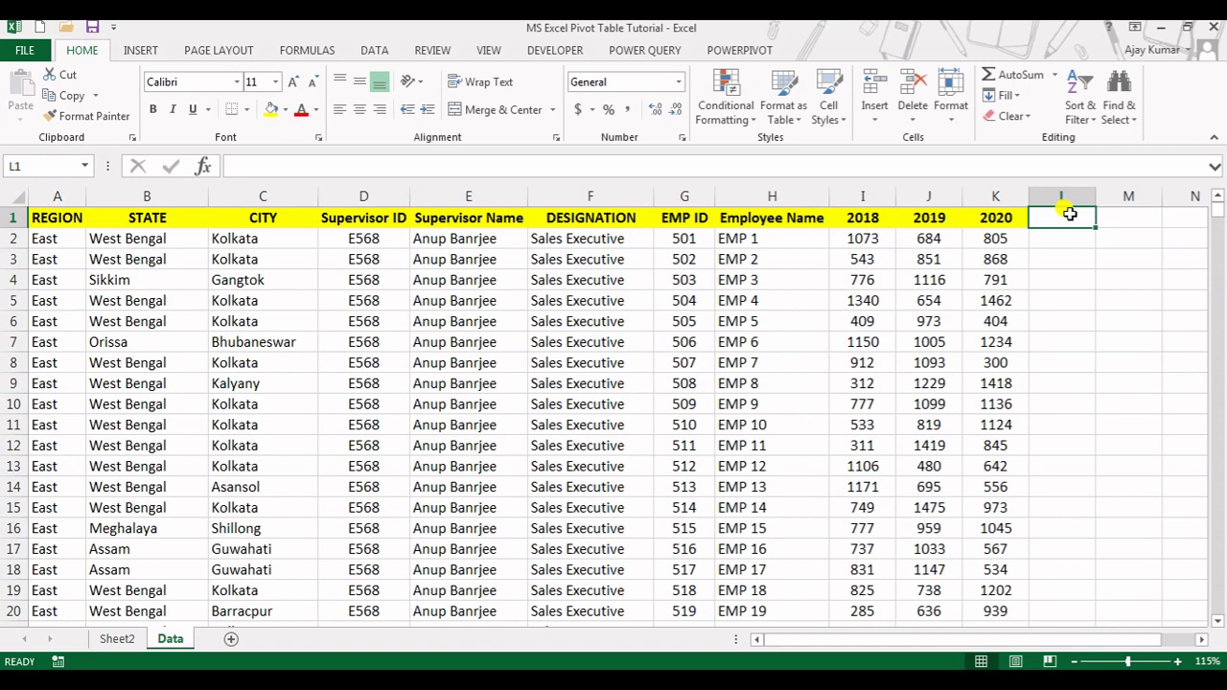
{"action": "type", "text": "Group"}
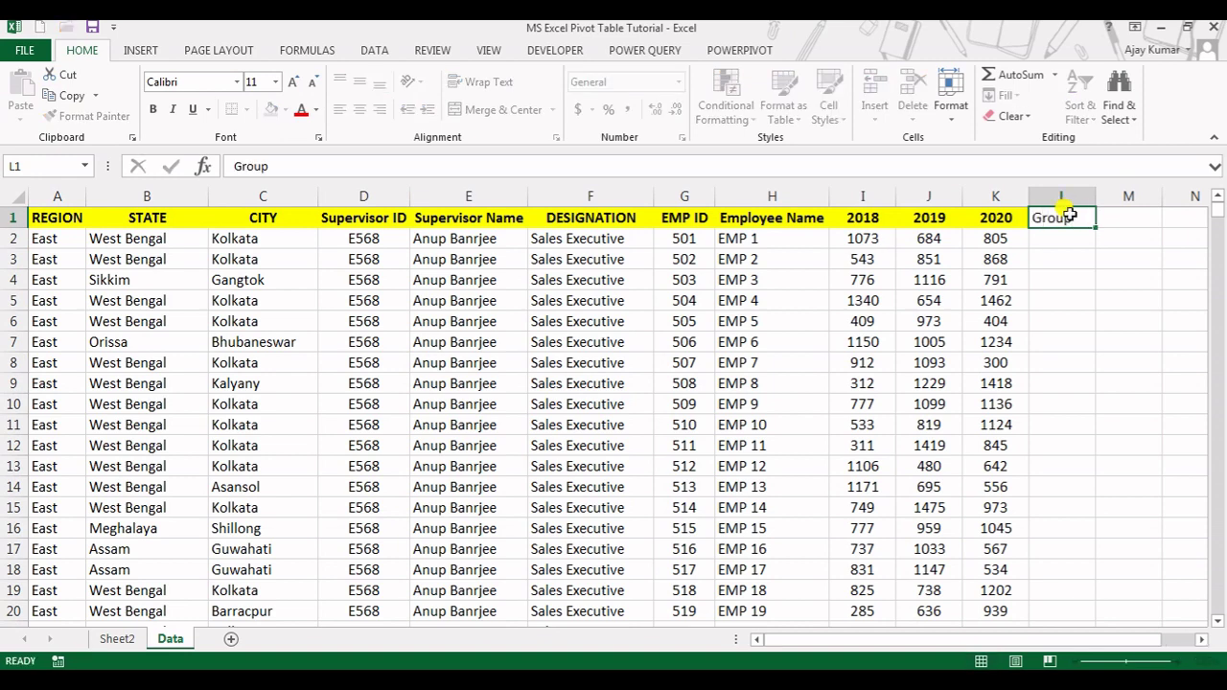
{"action": "key", "text": "Return"}
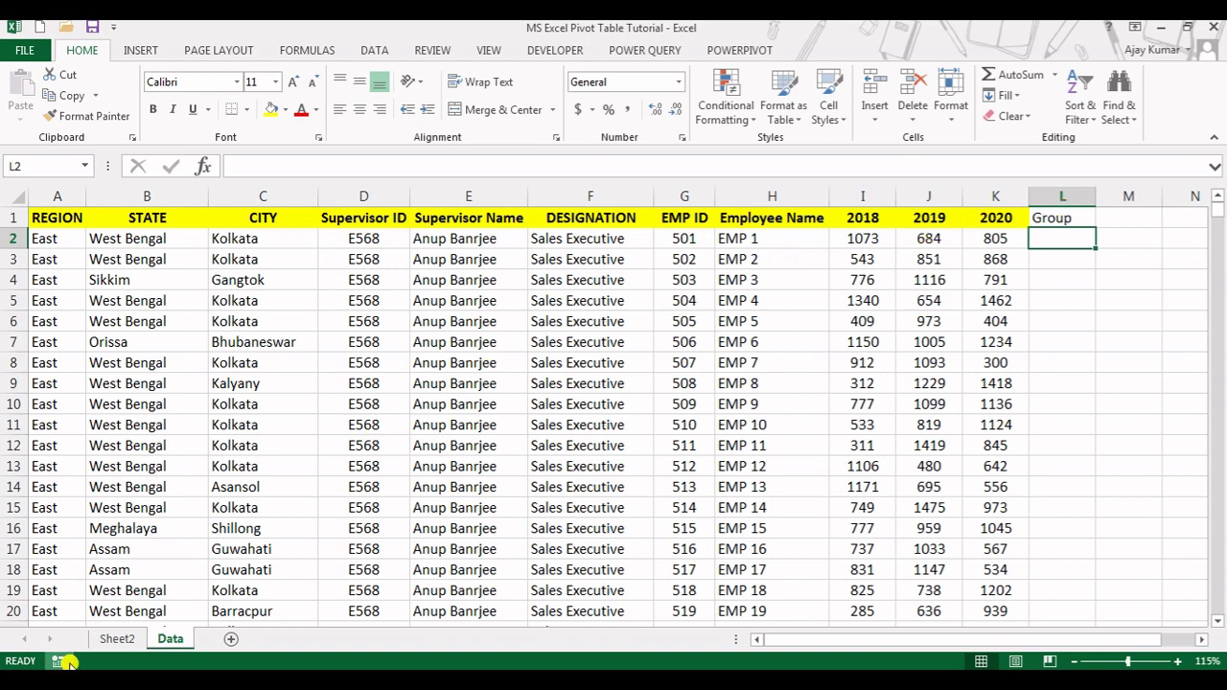
Return to Sheet2 and show the field list for the state and city PivotTable.
{"action": "left_click", "coordinate": [115, 639]}
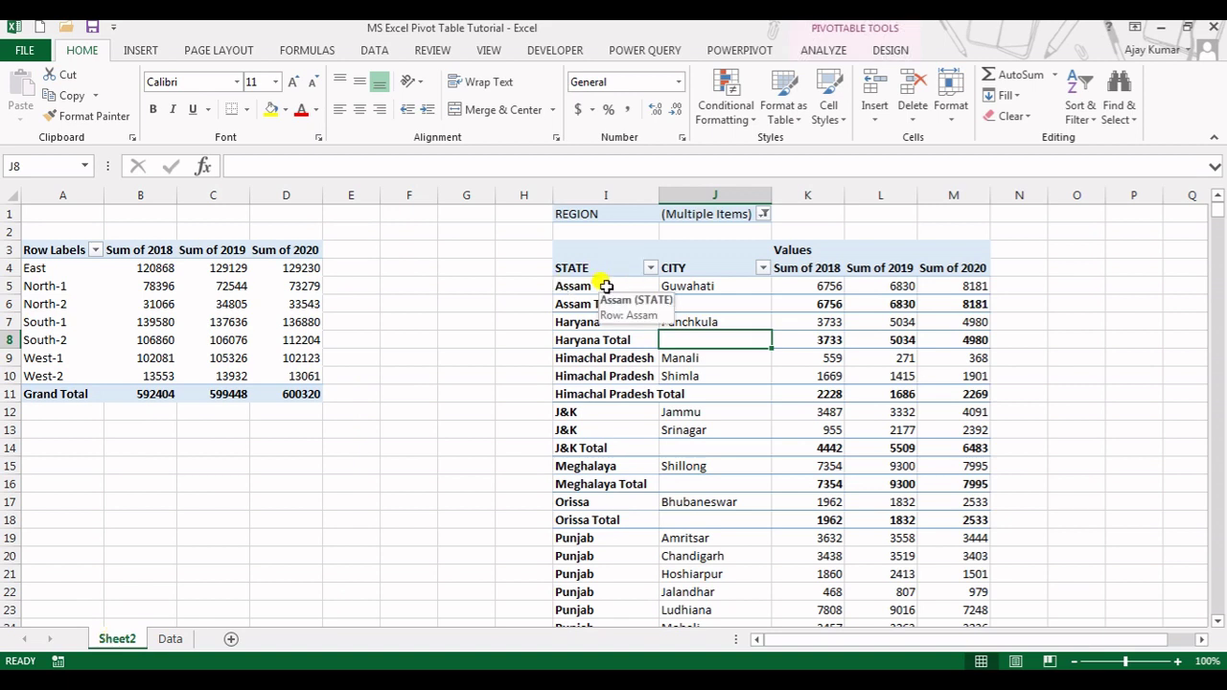
{"action": "left_click", "coordinate": [820, 50]}
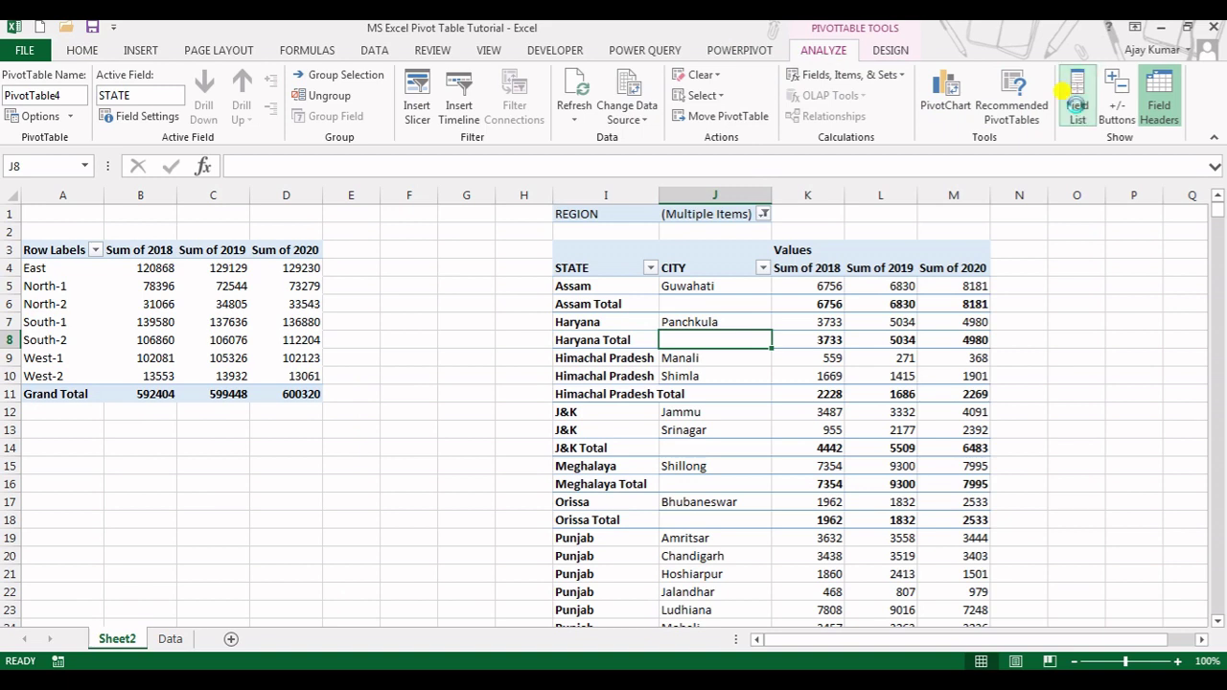
{"action": "left_click", "coordinate": [1069, 96]}
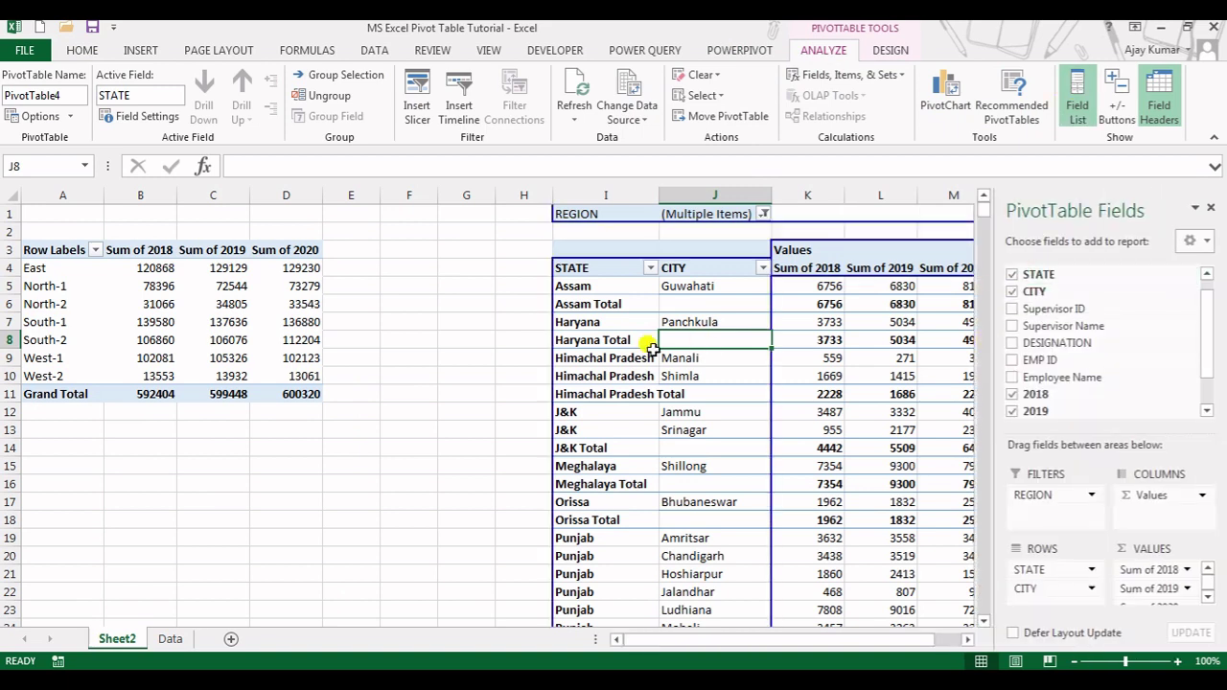
Refresh all PivotTables and look through the field list for the Group field.
{"action": "right_click", "coordinate": [619, 341]}
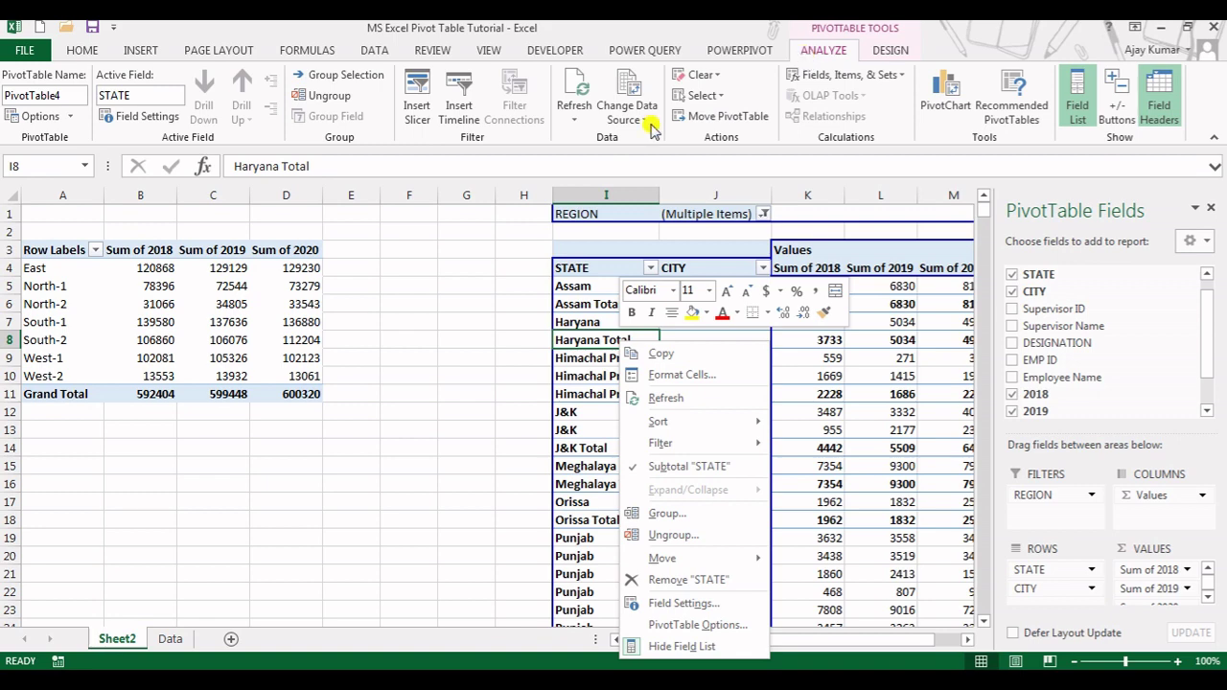
{"action": "left_click", "coordinate": [575, 121]}
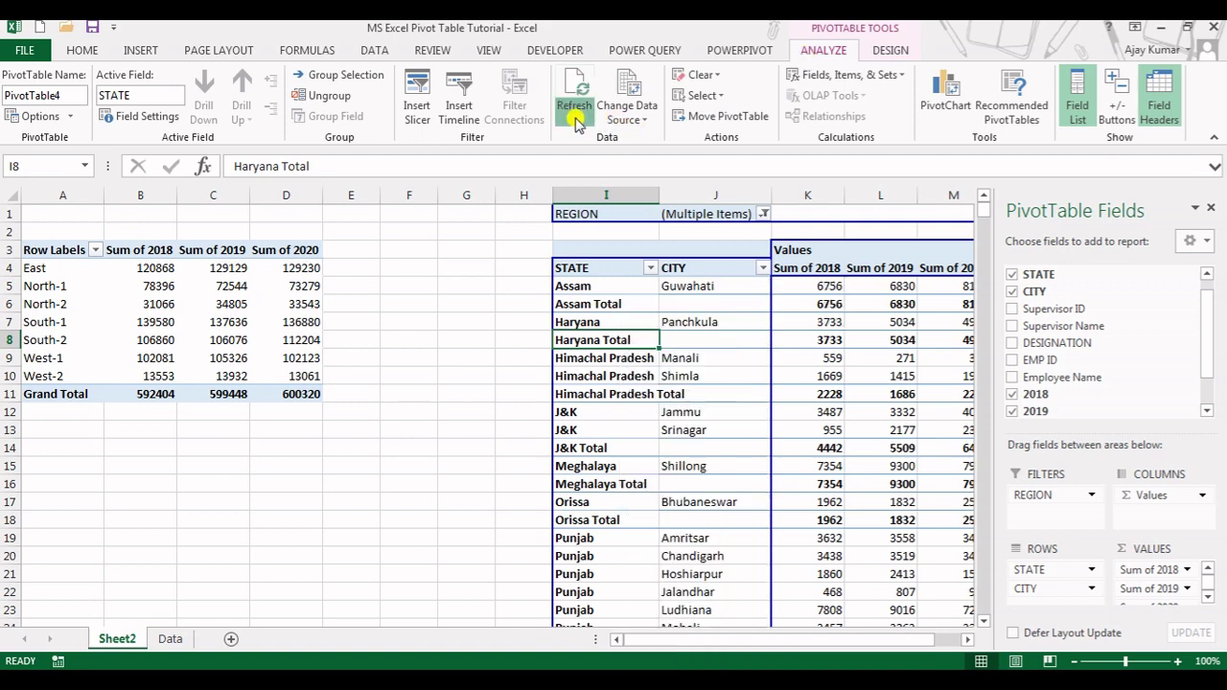
{"action": "left_click", "coordinate": [574, 119]}
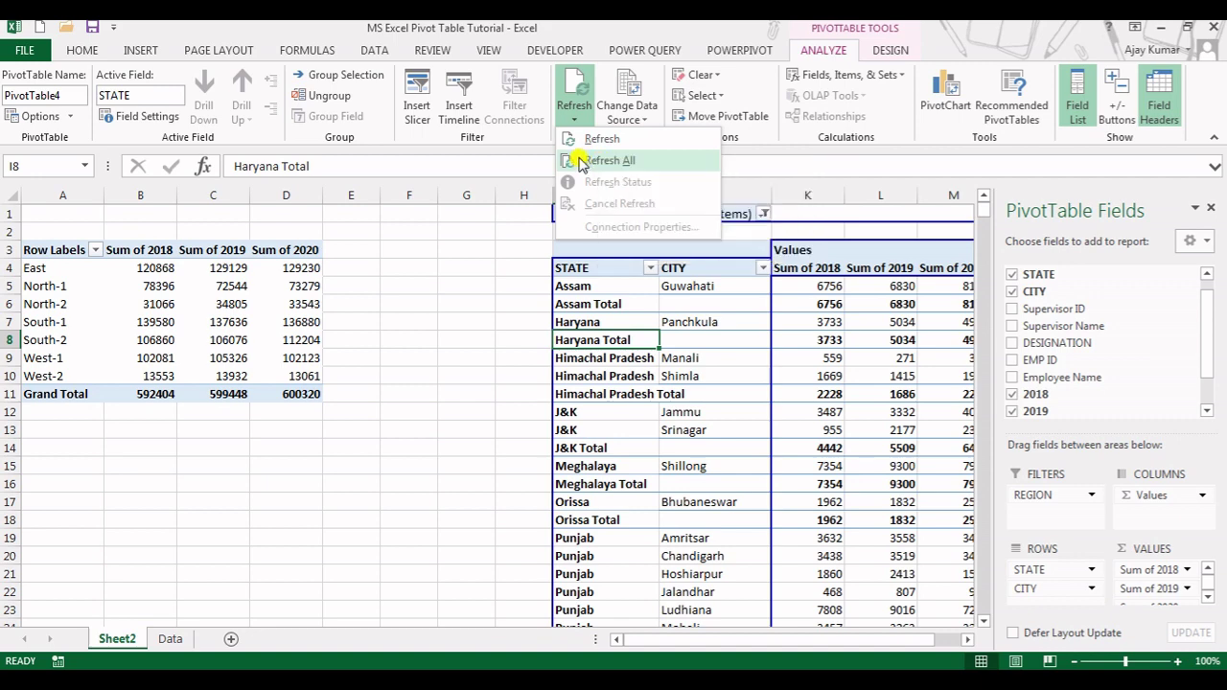
{"action": "left_click", "coordinate": [580, 163]}
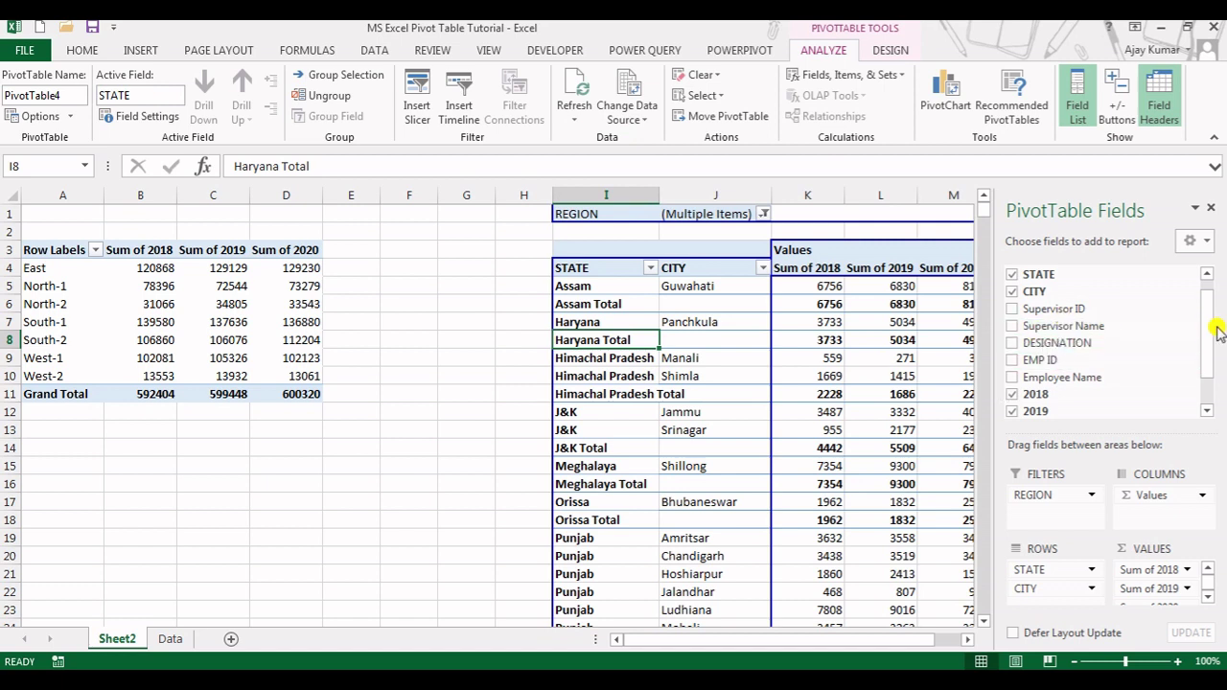
{"action": "left_click_drag", "start_coordinate": [1212, 317], "coordinate": [1222, 376]}
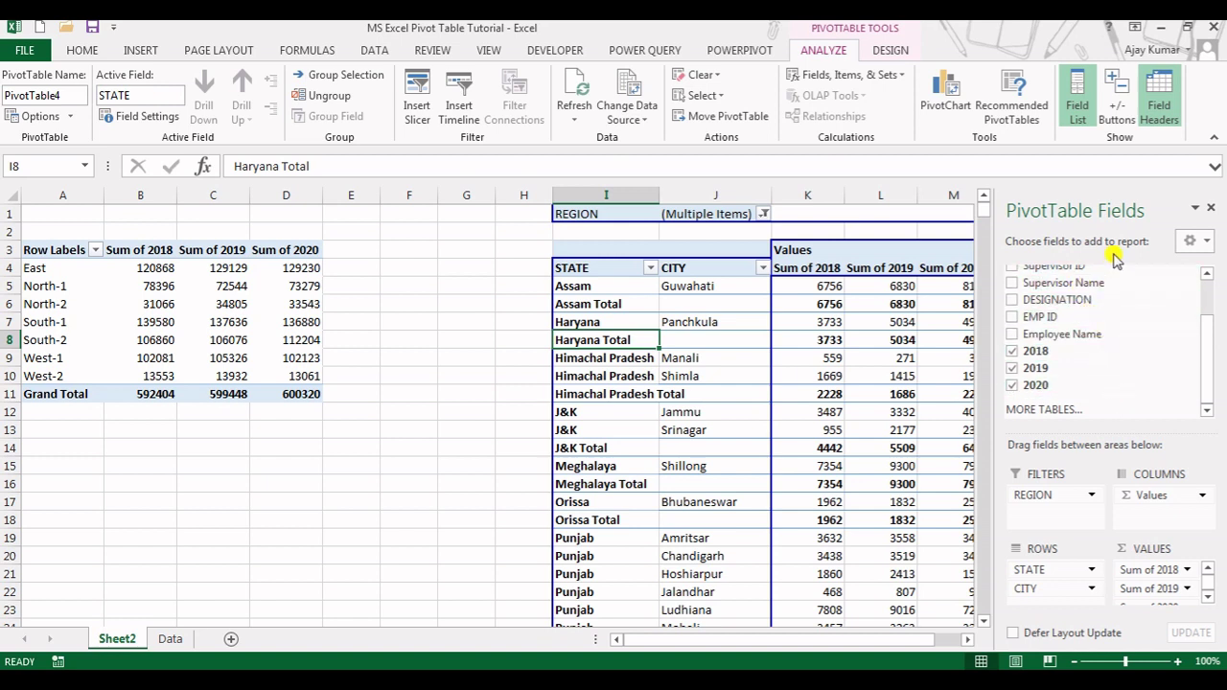
{"action": "left_click_drag", "start_coordinate": [1207, 374], "coordinate": [1199, 307]}
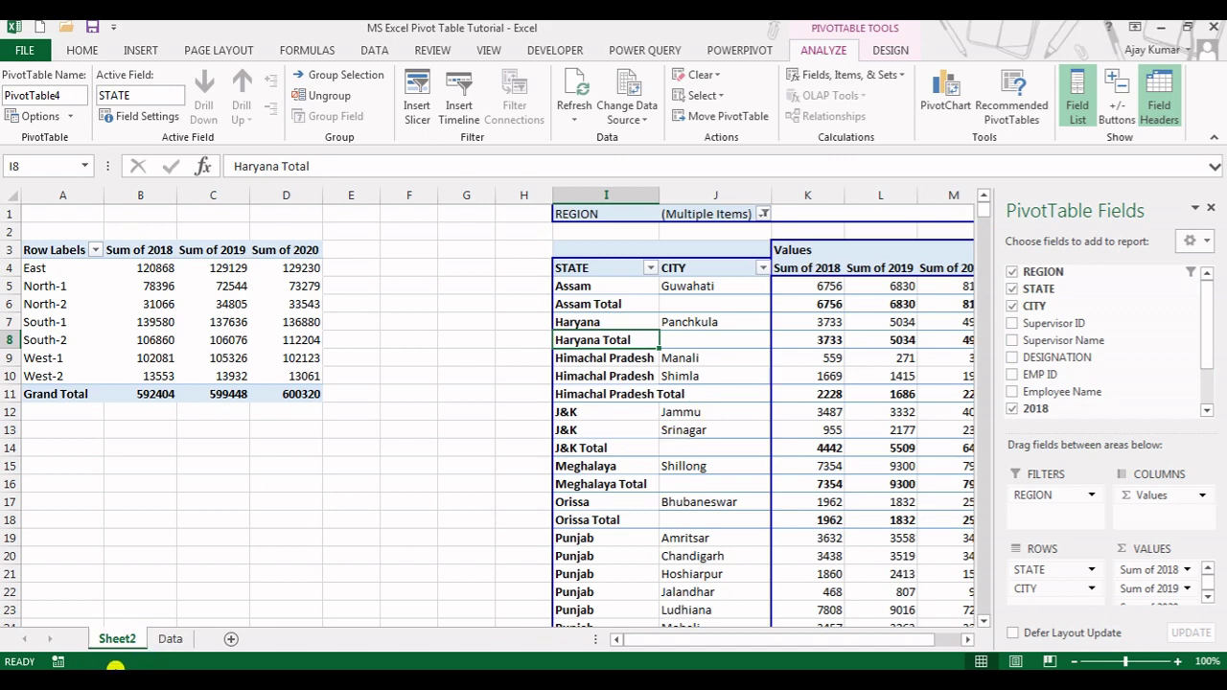
Delete the Group header from cell L1 of the Data sheet.
{"action": "left_click", "coordinate": [169, 639]}
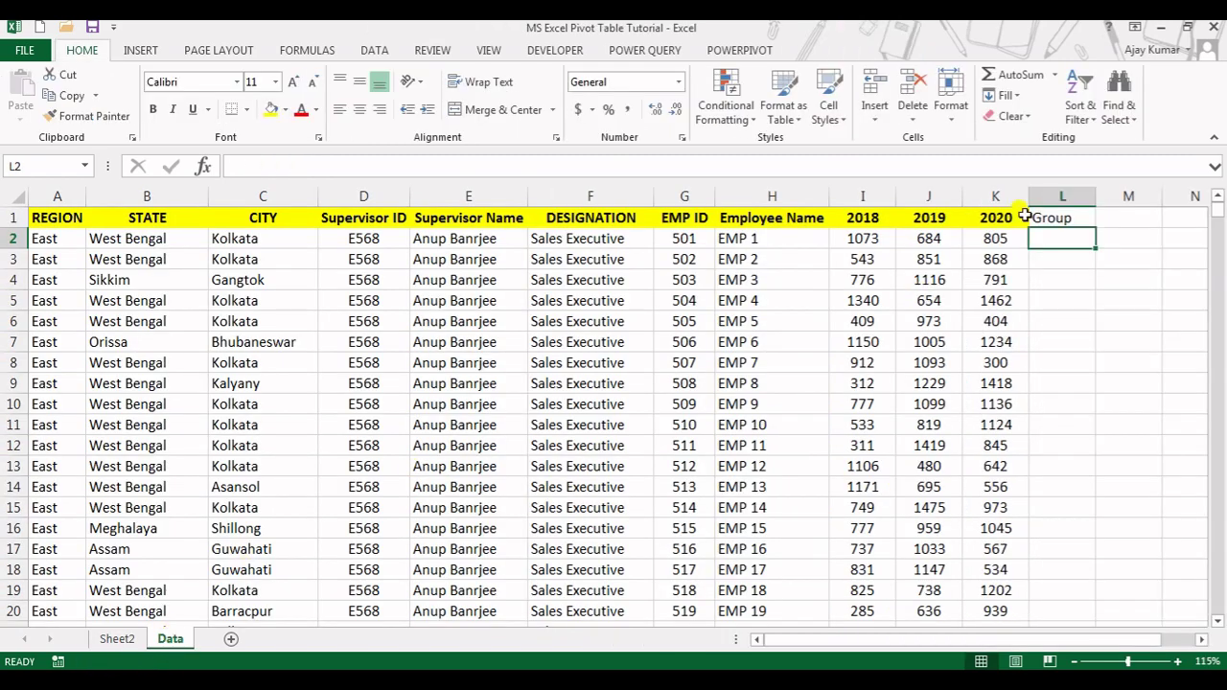
{"action": "left_click", "coordinate": [1034, 218]}
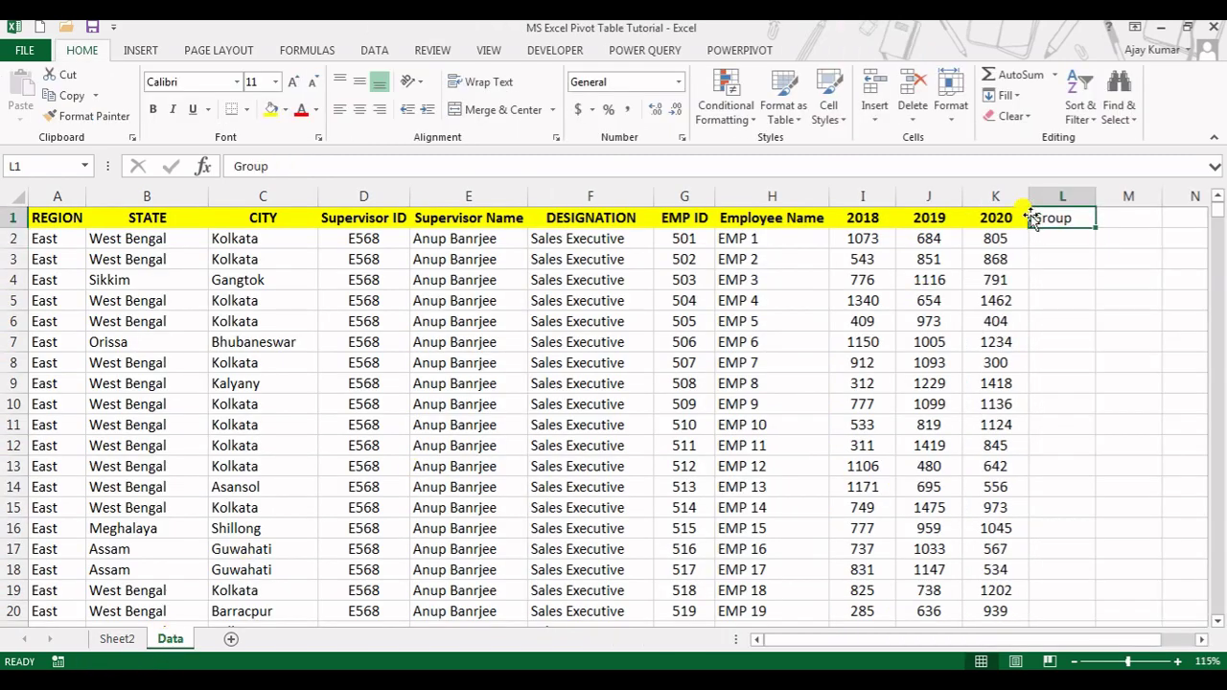
{"action": "key", "text": "Delete"}
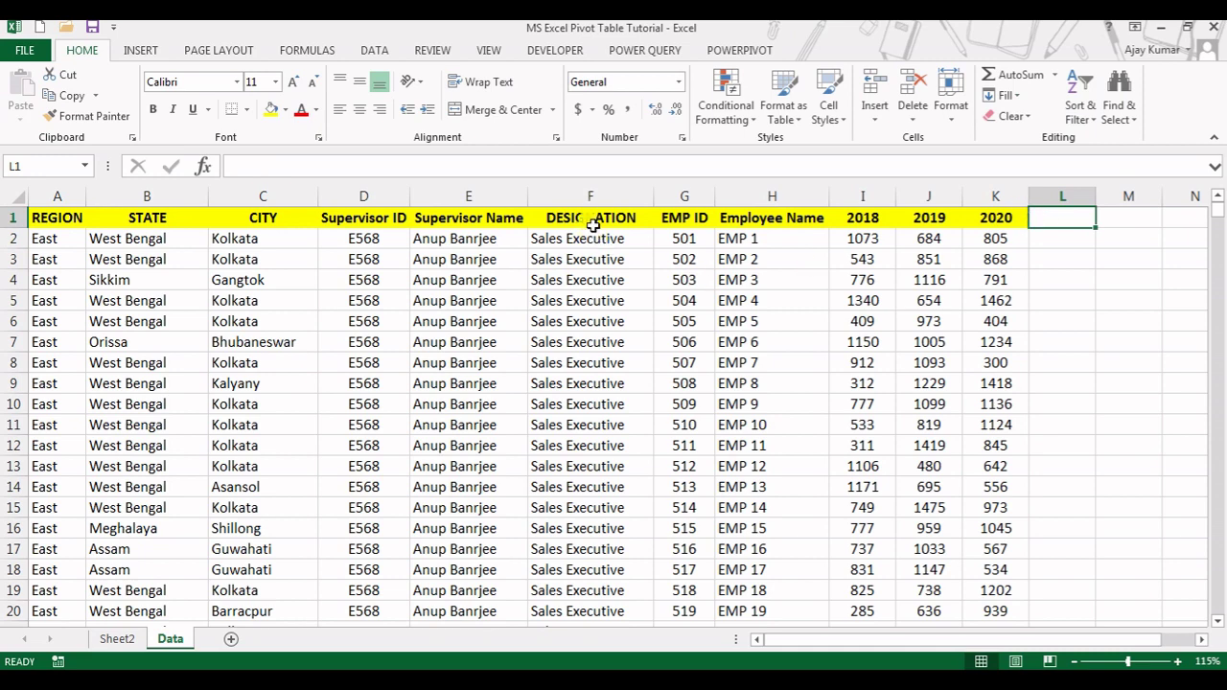
Insert a new column before DESIGNATION in the Data sheet and enter Group as its header.
{"action": "left_click", "coordinate": [572, 185]}
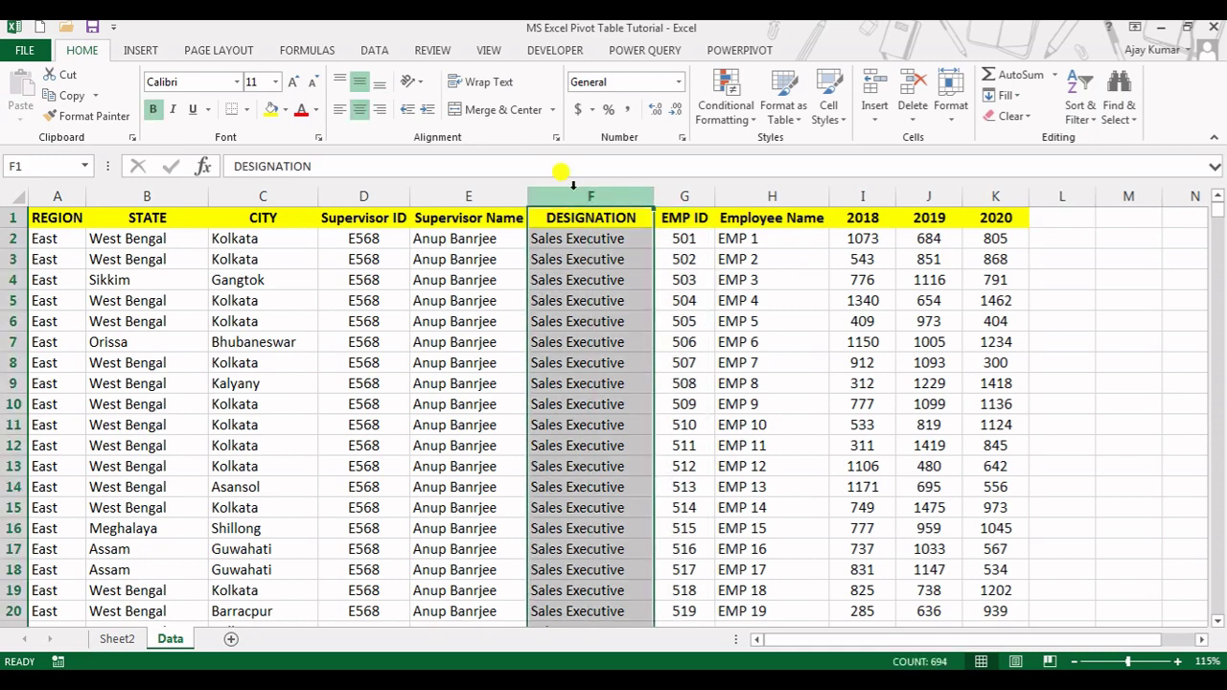
{"action": "right_click", "coordinate": [573, 186]}
{"action": "right_click", "coordinate": [574, 184]}
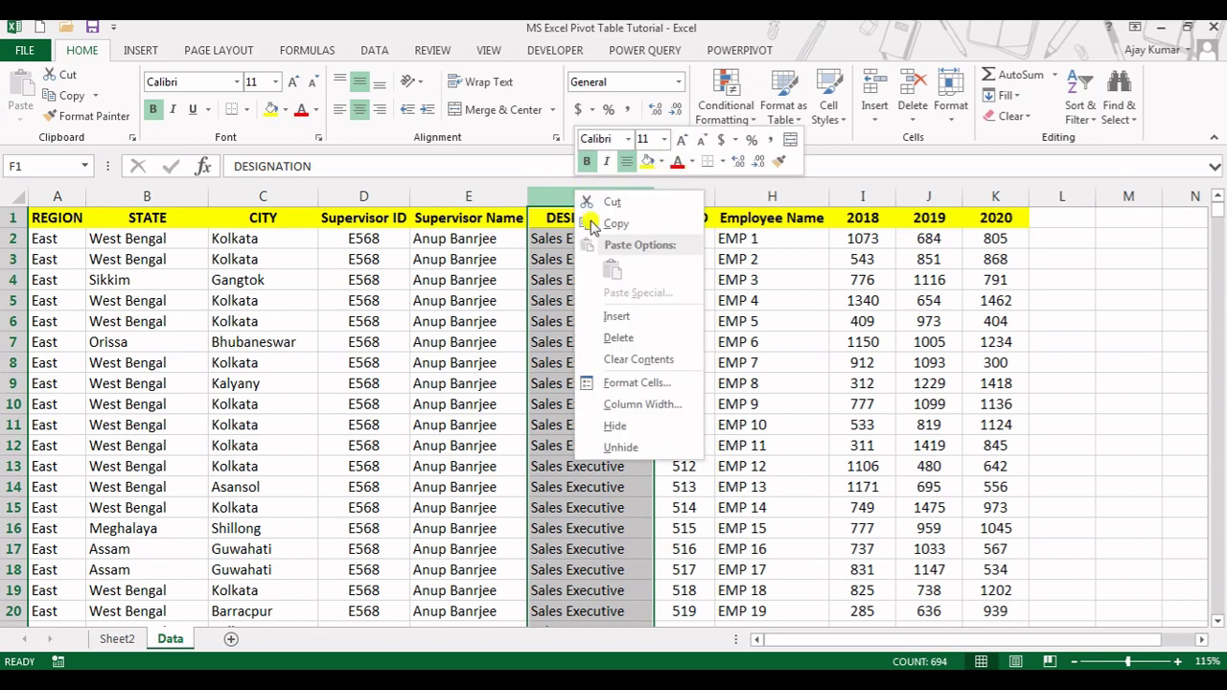
{"action": "left_click", "coordinate": [617, 313]}
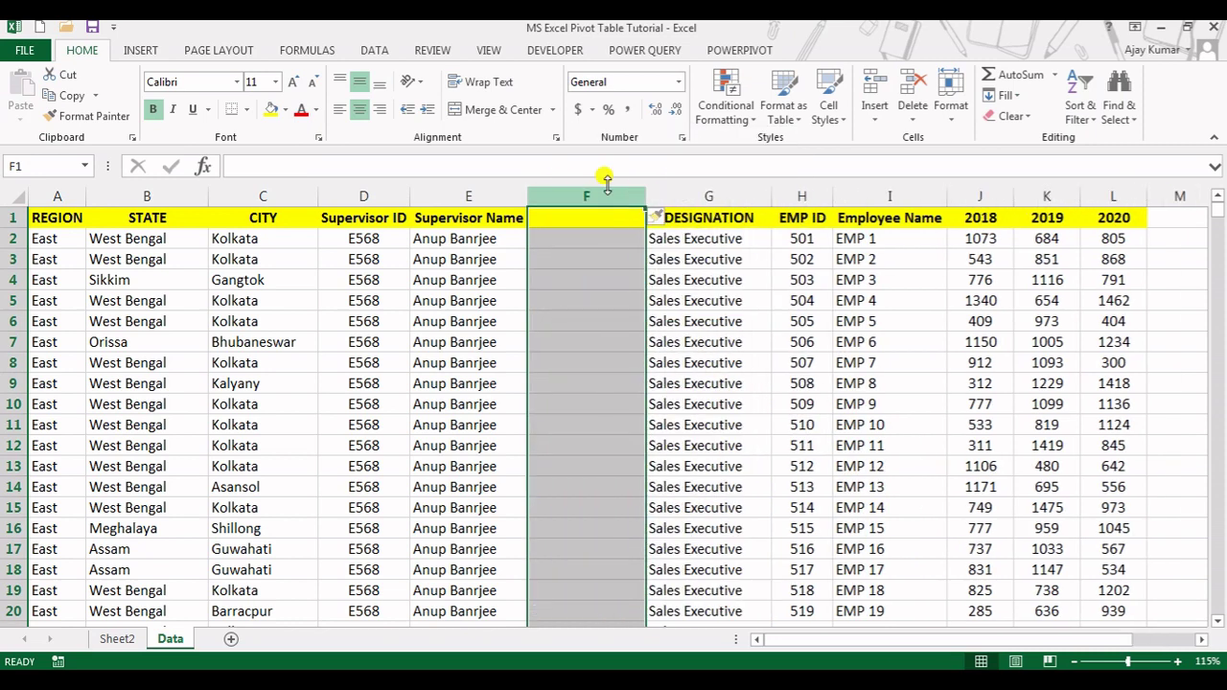
{"action": "left_click", "coordinate": [587, 218]}
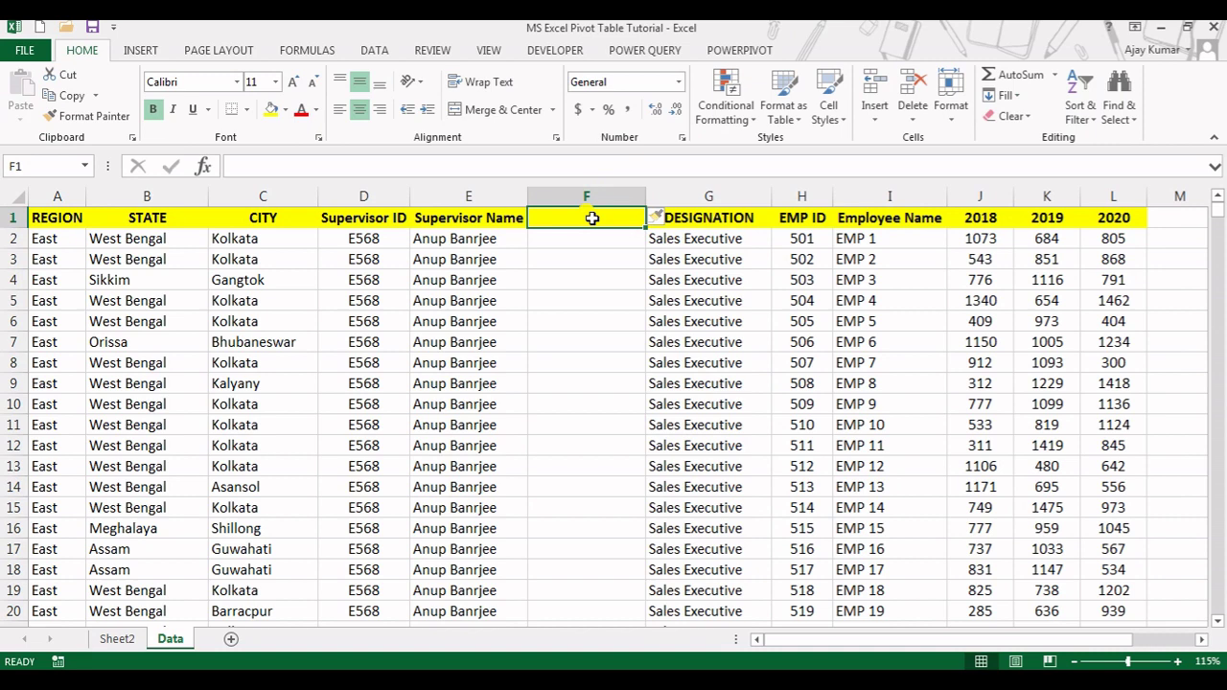
{"action": "type", "text": "Group"}
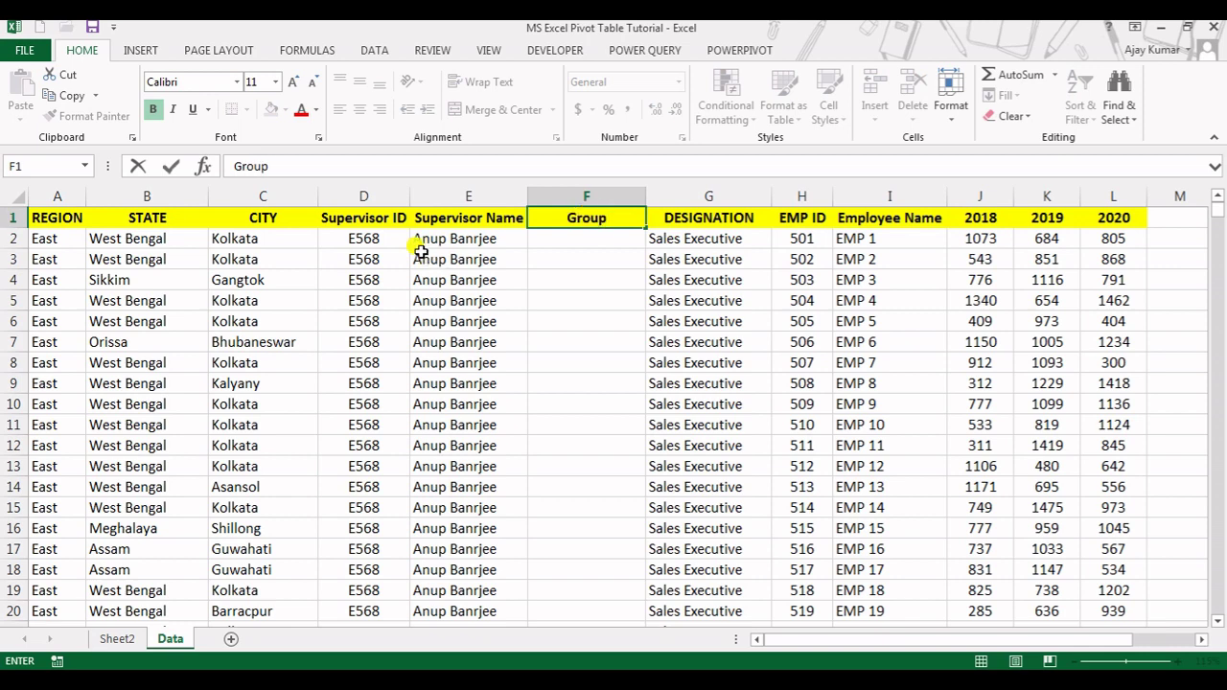
{"action": "left_click", "coordinate": [415, 239]}
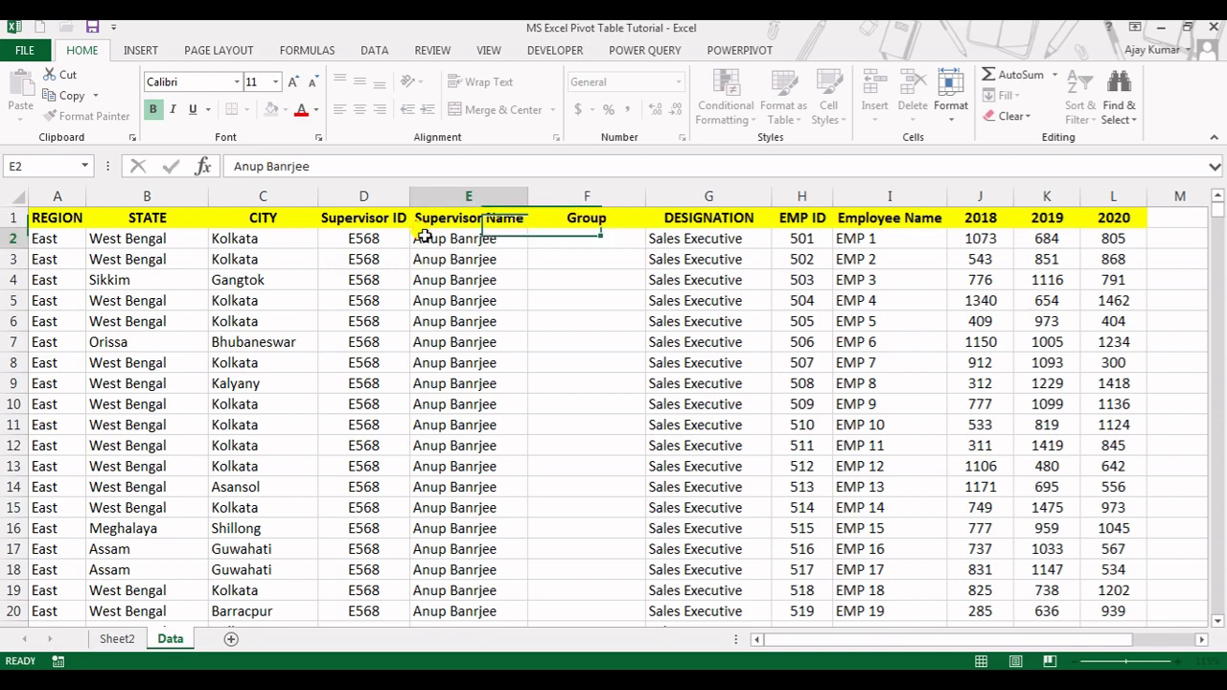
Refresh the state and city PivotTable on Sheet2 to pick up the inserted Group column.
{"action": "left_click", "coordinate": [126, 639]}
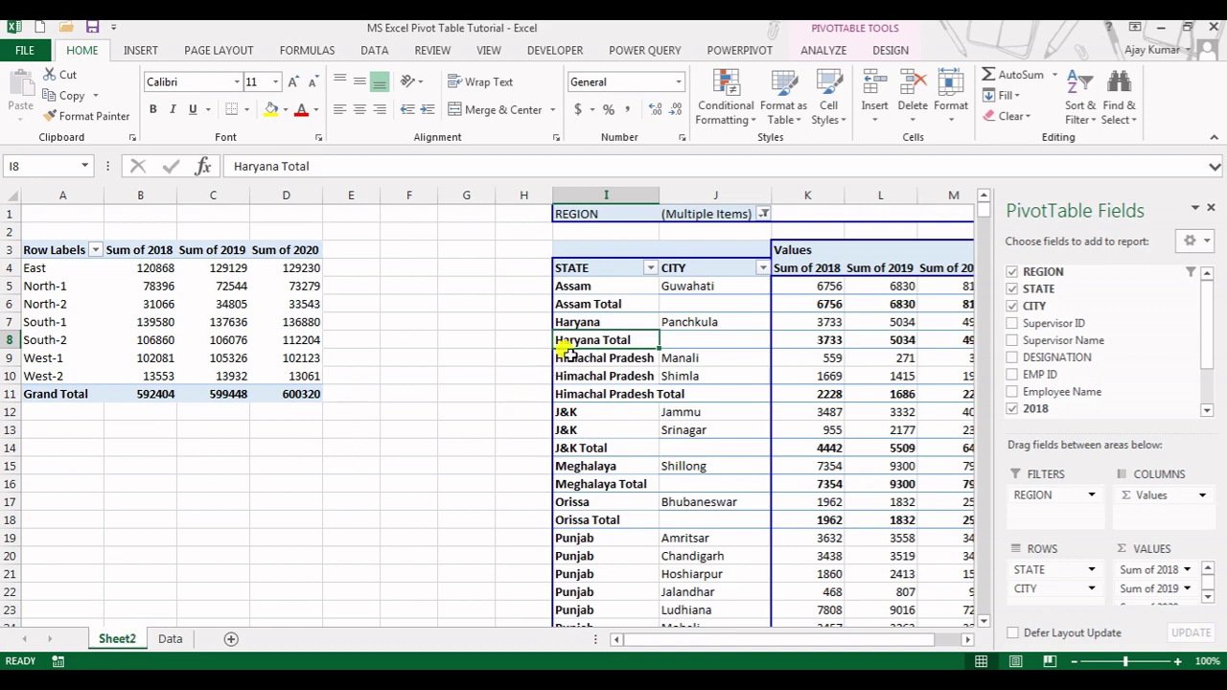
{"action": "left_click", "coordinate": [823, 50]}
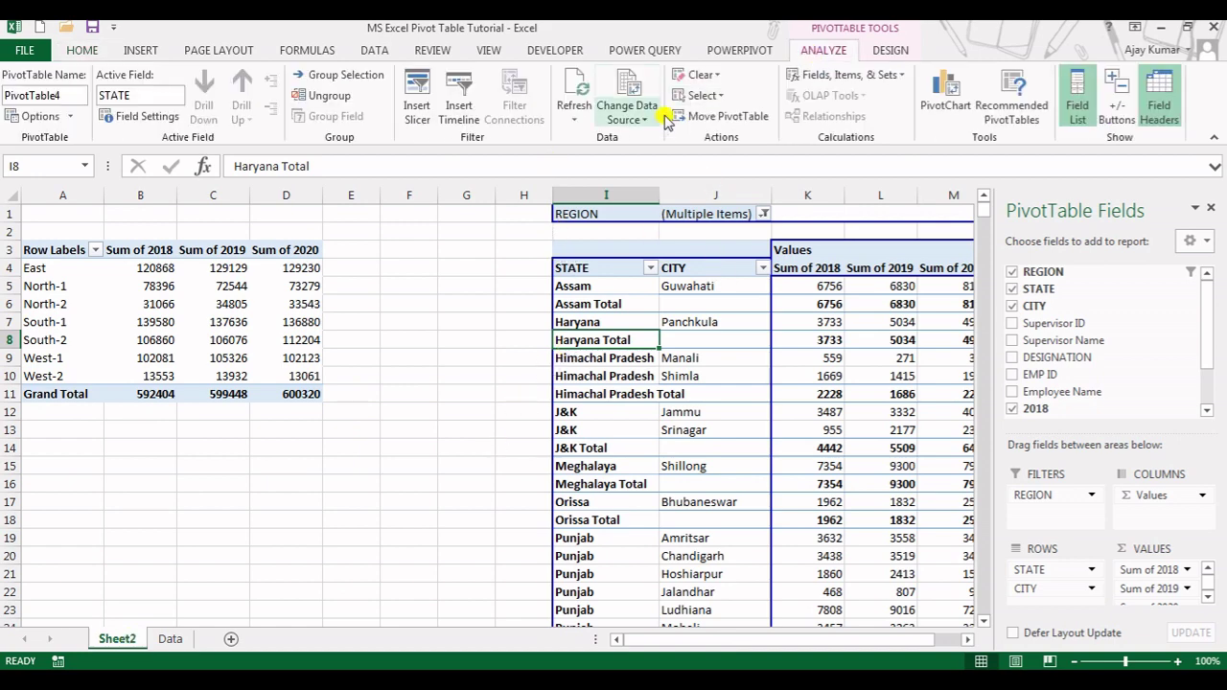
{"action": "left_click", "coordinate": [568, 117]}
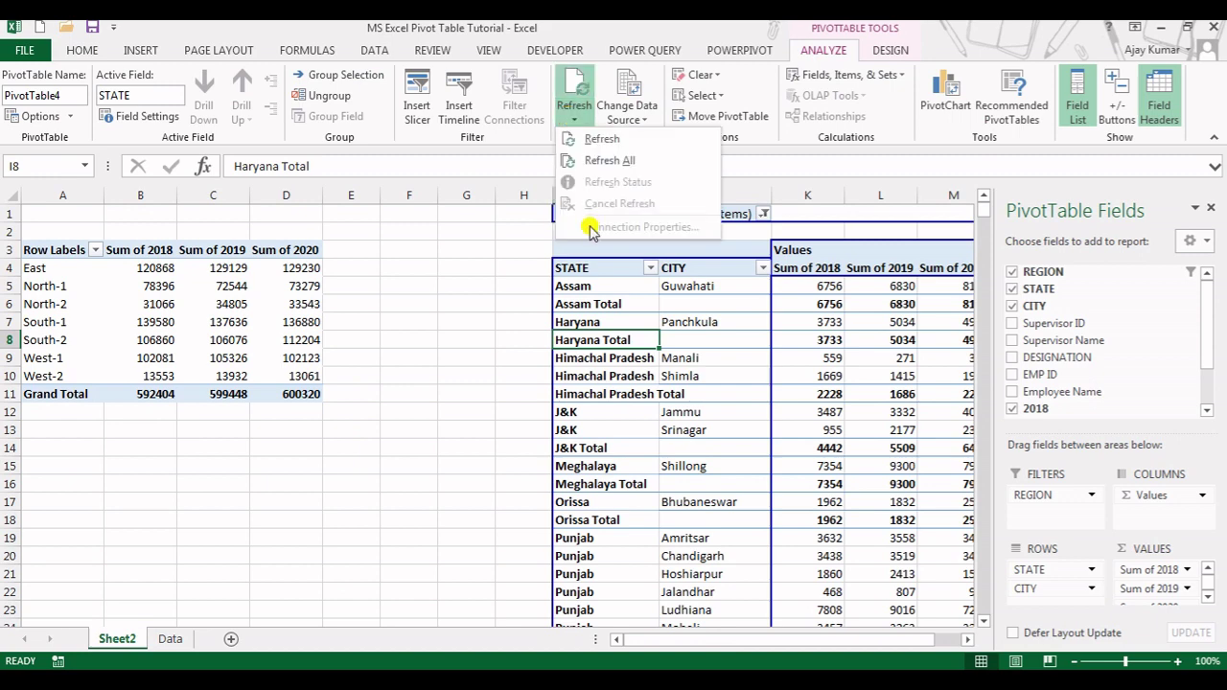
{"action": "left_click", "coordinate": [600, 144]}
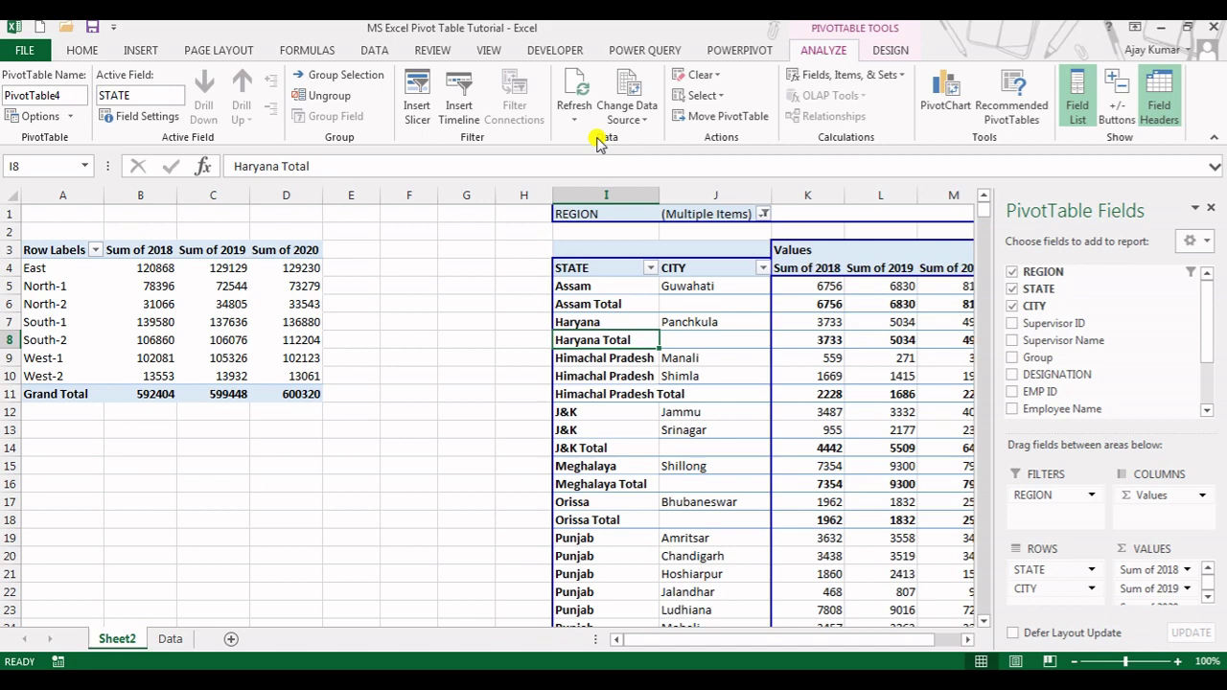
Delete the Group column between Supervisor Name and DESIGNATION from the Data sheet.
{"action": "left_click", "coordinate": [170, 638]}
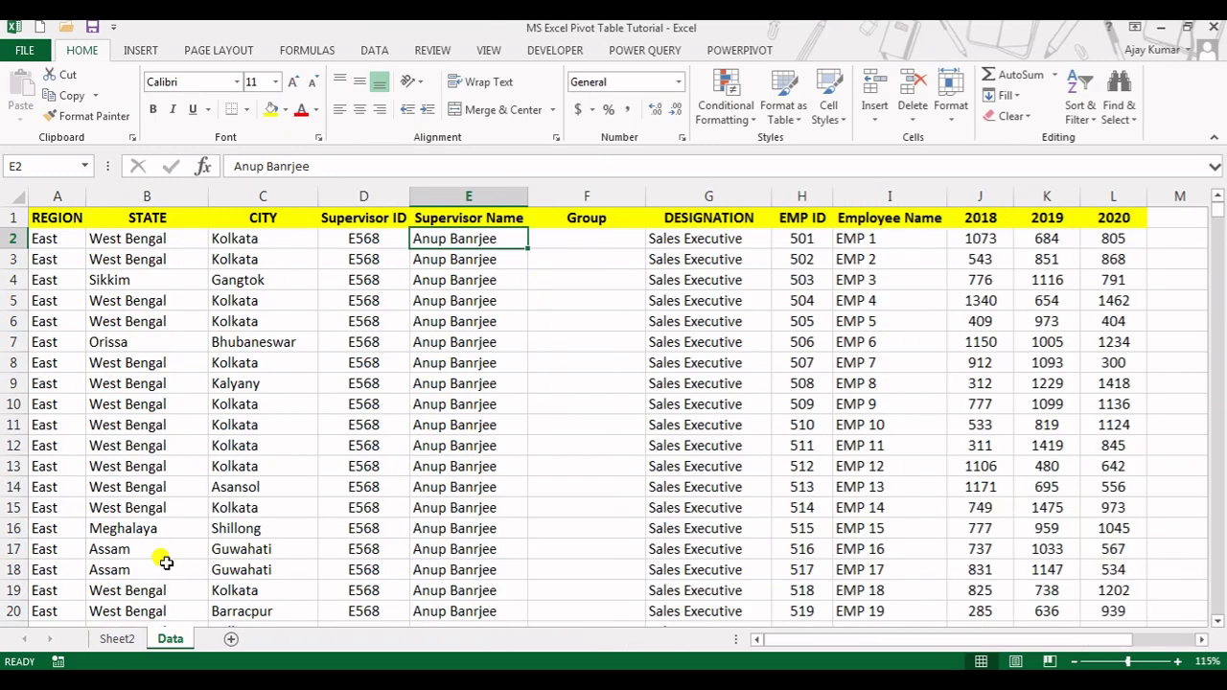
{"action": "left_click", "coordinate": [122, 638]}
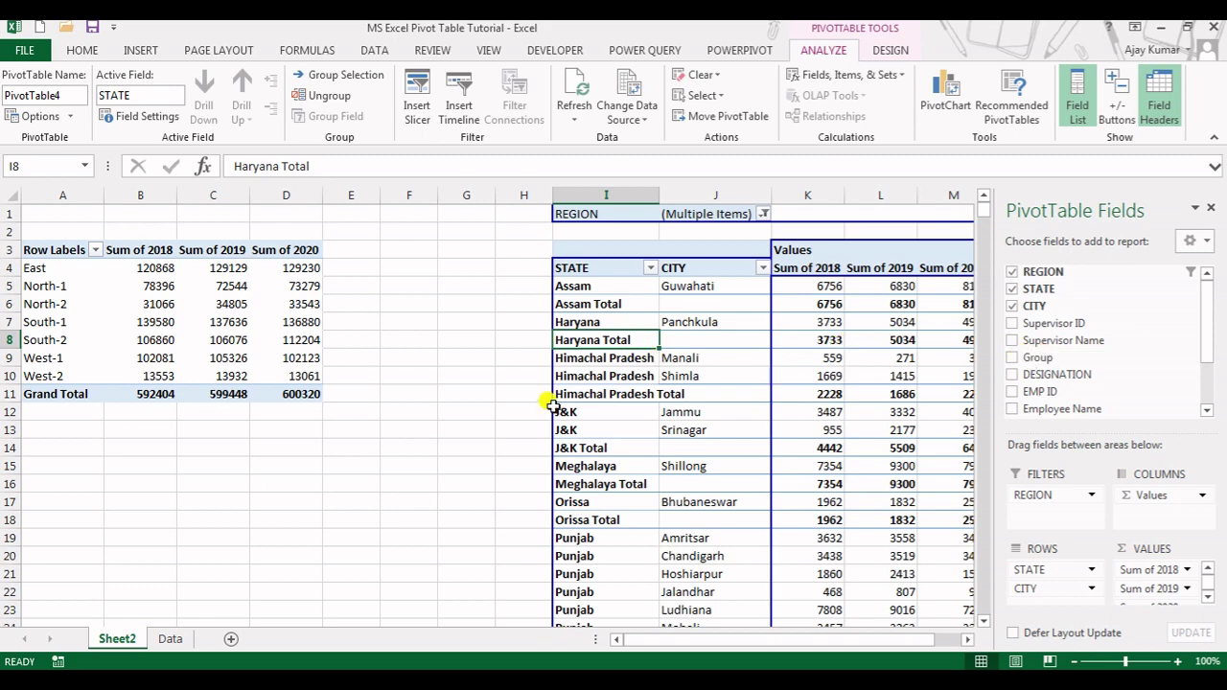
{"action": "left_click", "coordinate": [171, 638]}
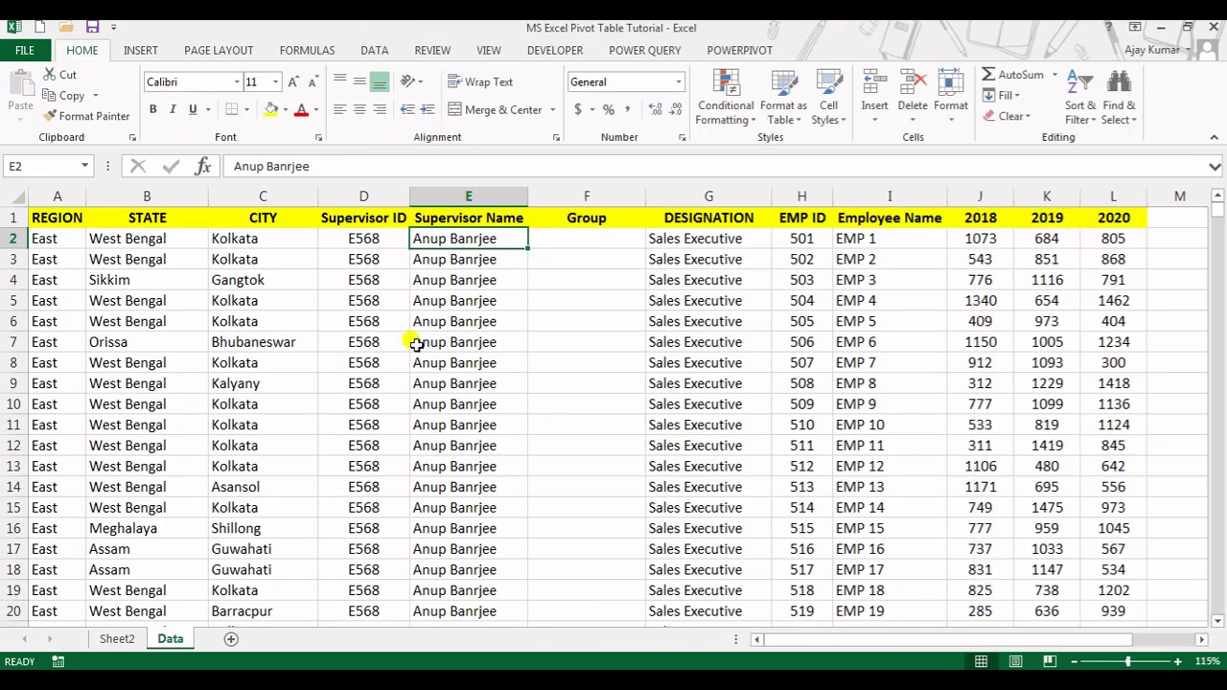
{"action": "left_click", "coordinate": [586, 192]}
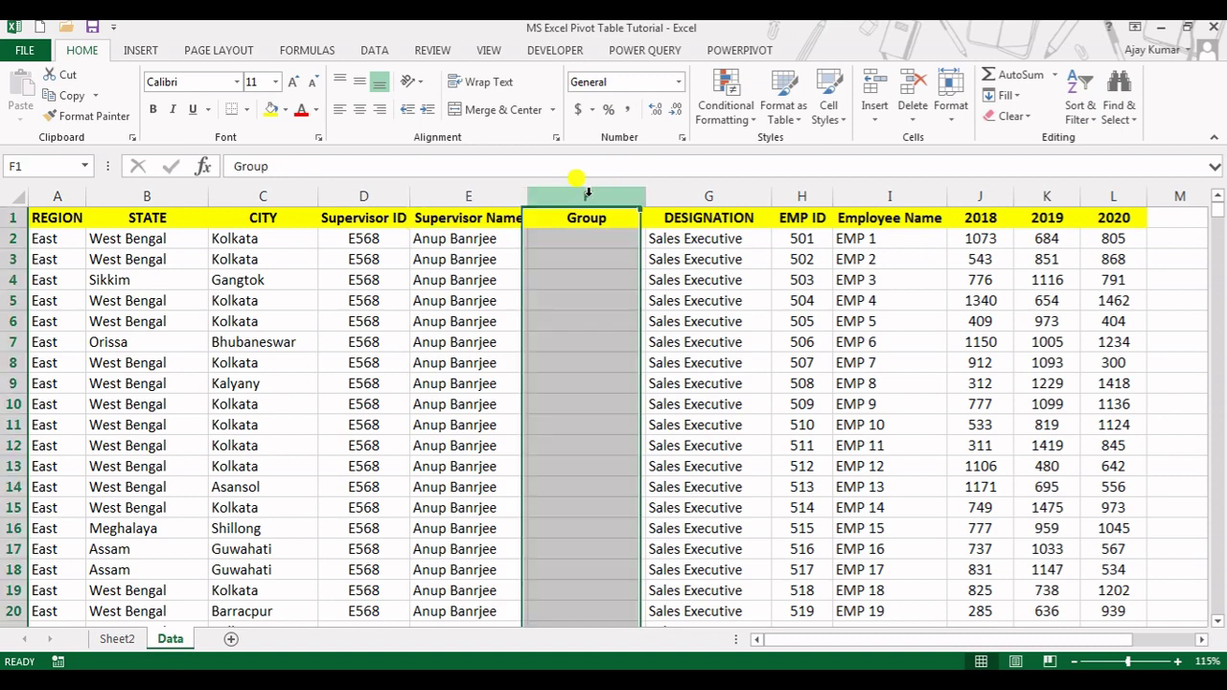
{"action": "key", "text": "ctrl+minus"}
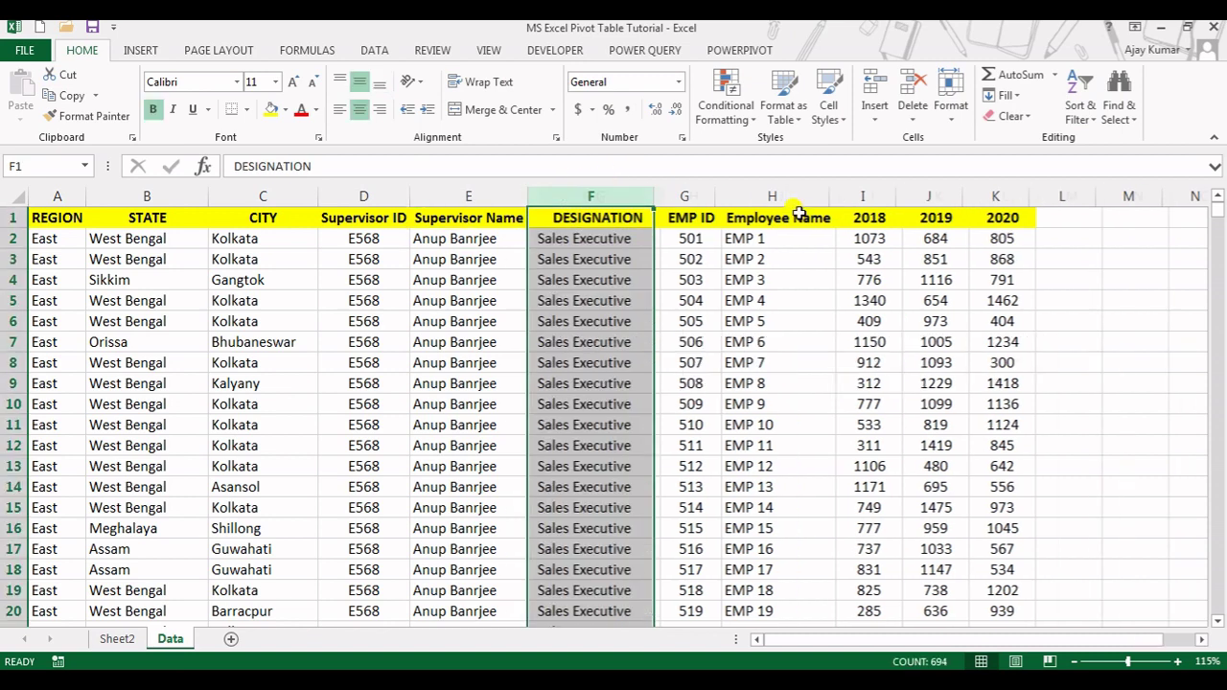
Enter Group as a column header in cell L1, directly after the 2020 column.
{"action": "left_click", "coordinate": [1065, 221]}
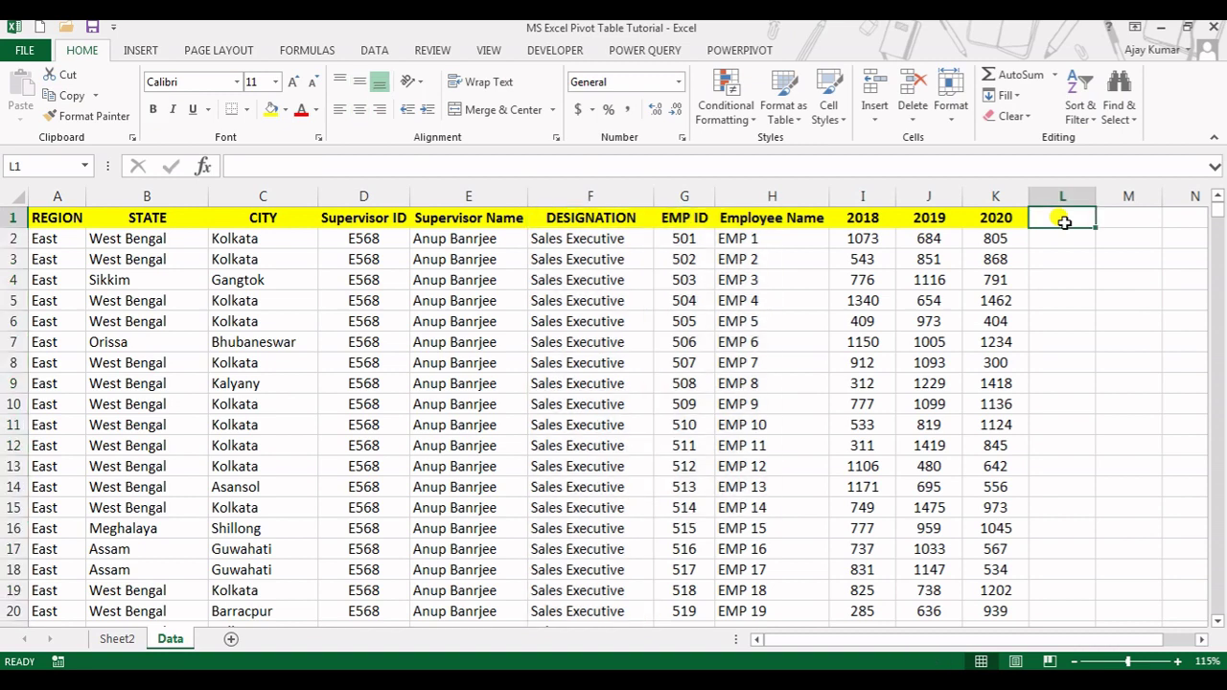
{"action": "type", "text": "Group"}
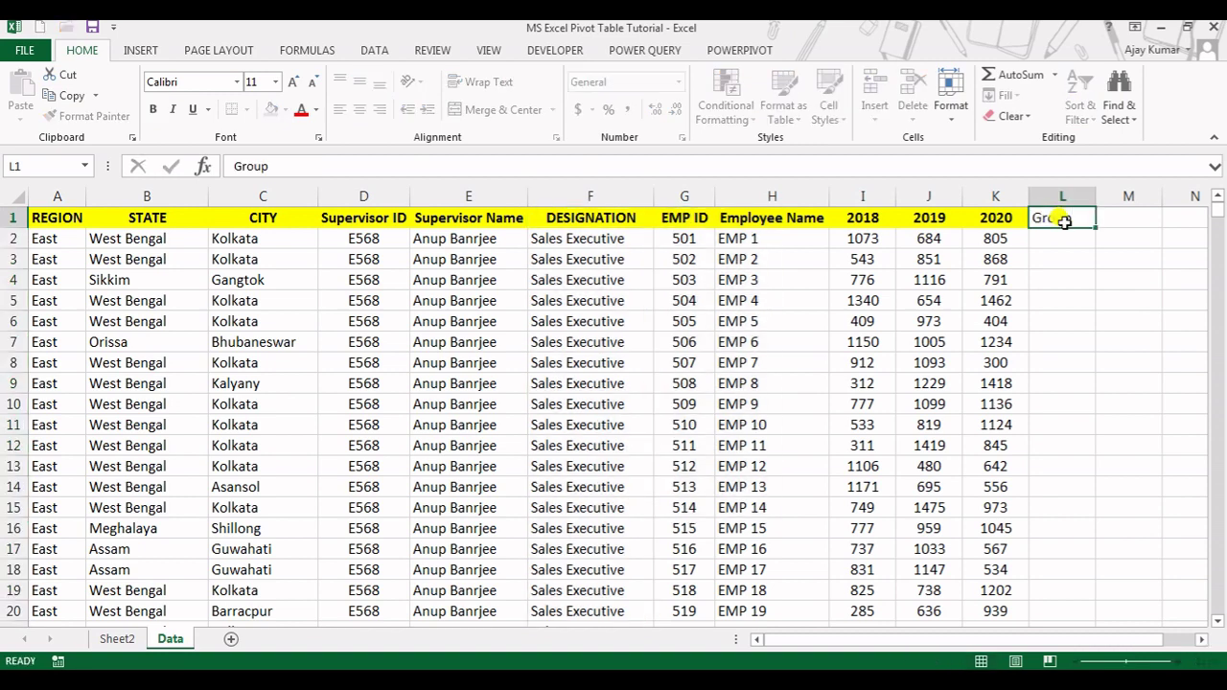
{"action": "key", "text": "Return"}
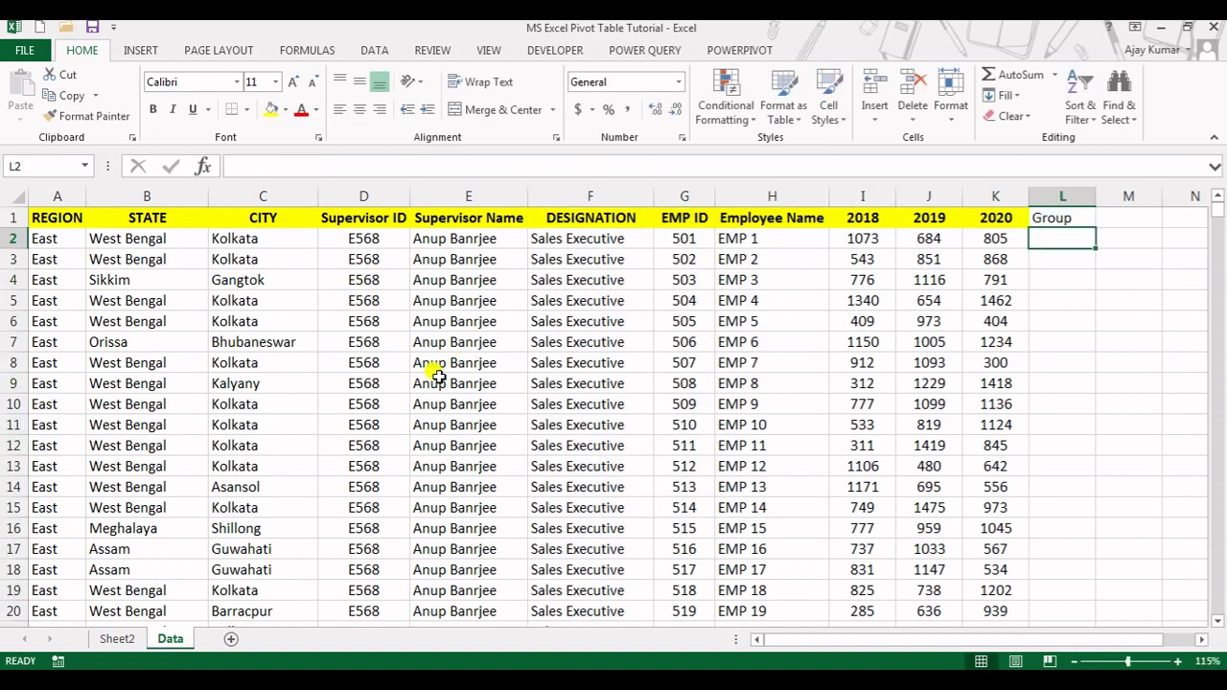
Refresh the state and city PivotTable on Sheet2 and check its field list for the Group field.
{"action": "left_click", "coordinate": [117, 639]}
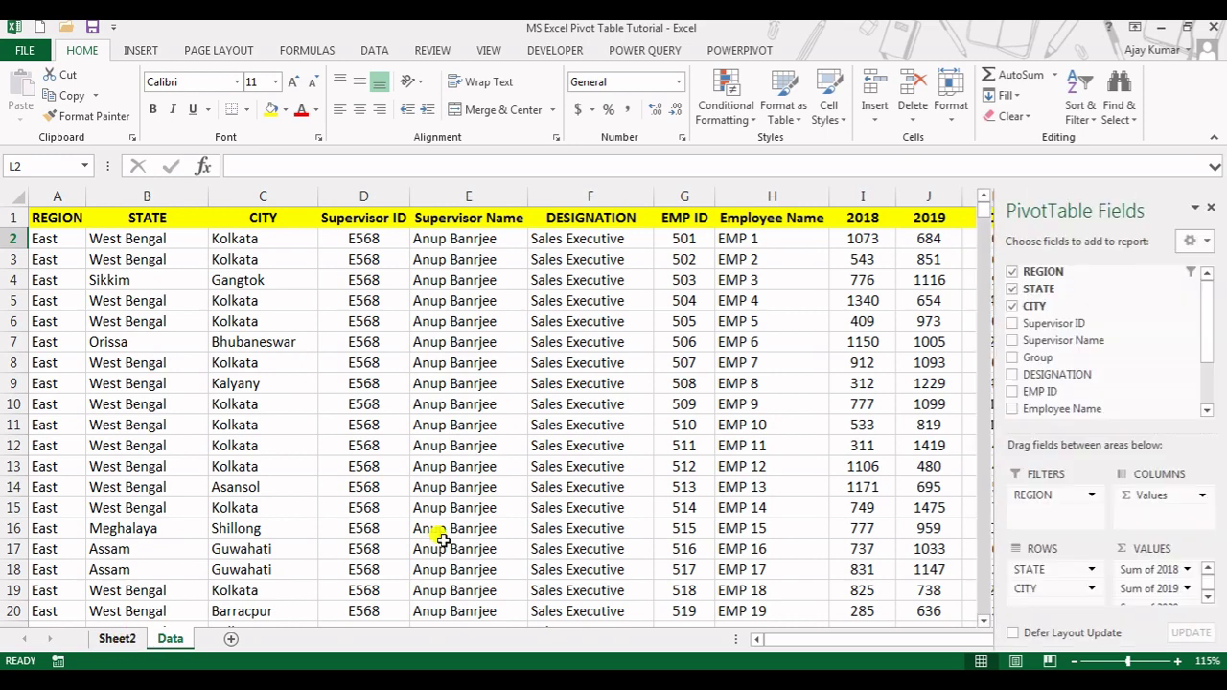
{"action": "right_click", "coordinate": [668, 414]}
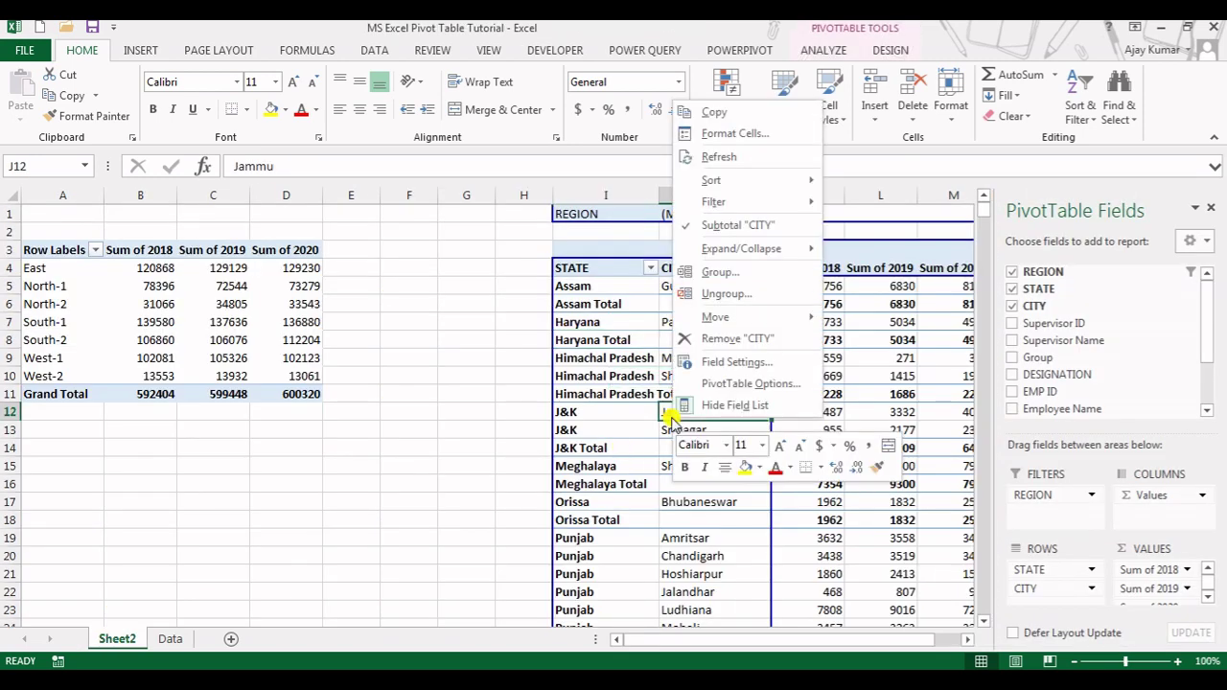
{"action": "left_click", "coordinate": [721, 156]}
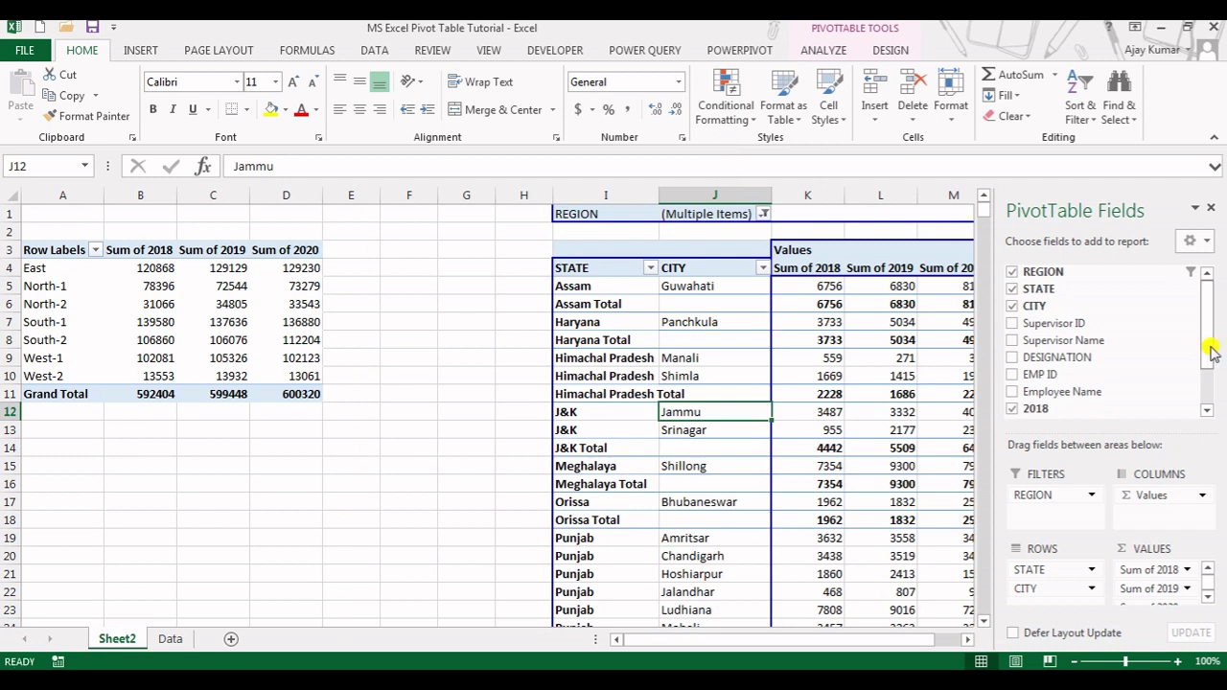
{"action": "left_click_drag", "start_coordinate": [1208, 343], "coordinate": [1214, 393]}
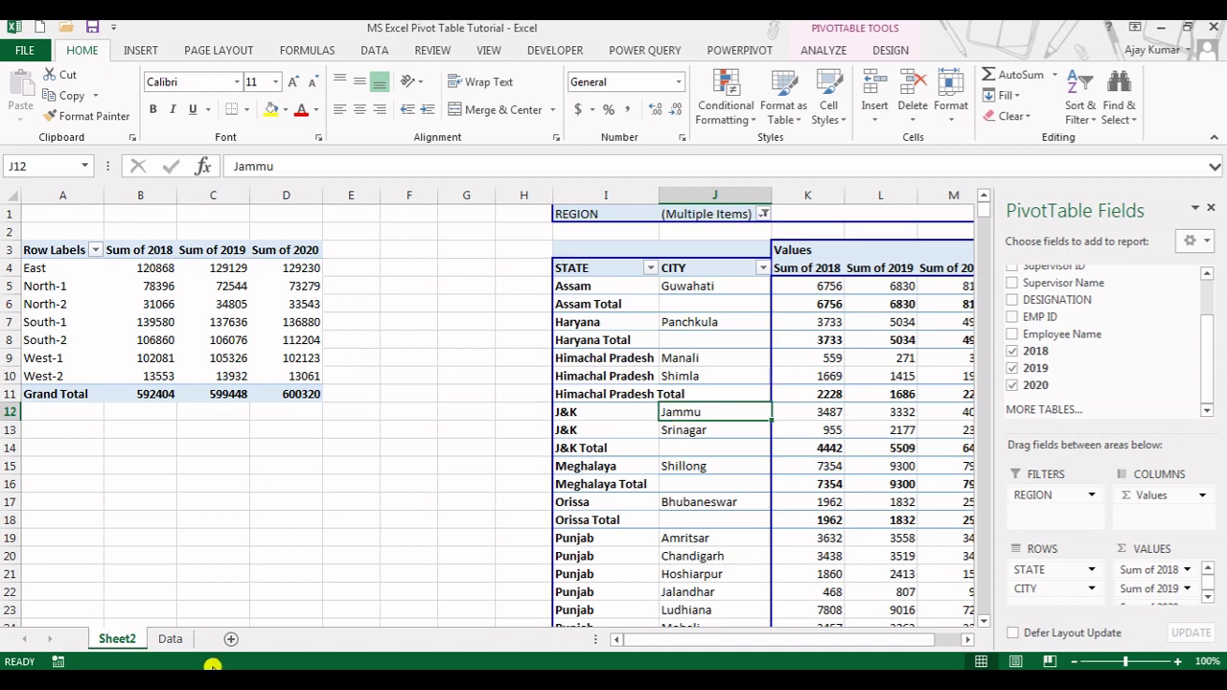
Change the state and city PivotTable's data source to Data!$A$1:$L$694 so it includes the Group column.
{"action": "left_click", "coordinate": [168, 638]}
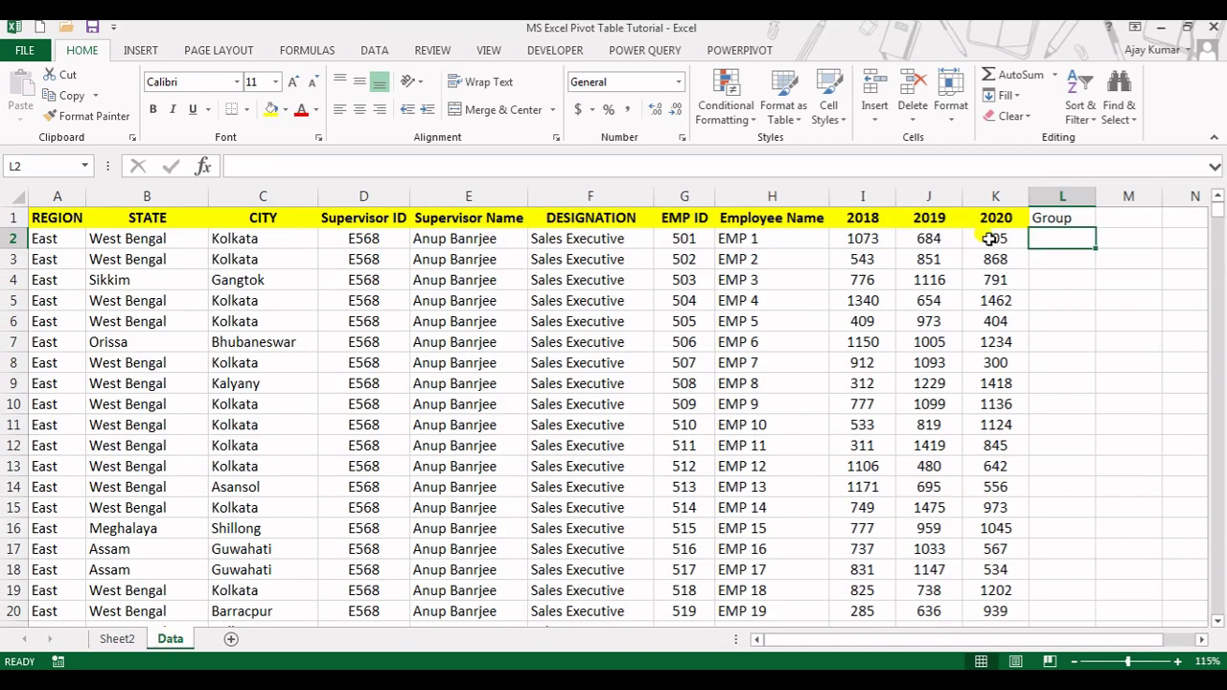
{"action": "left_click", "coordinate": [116, 639]}
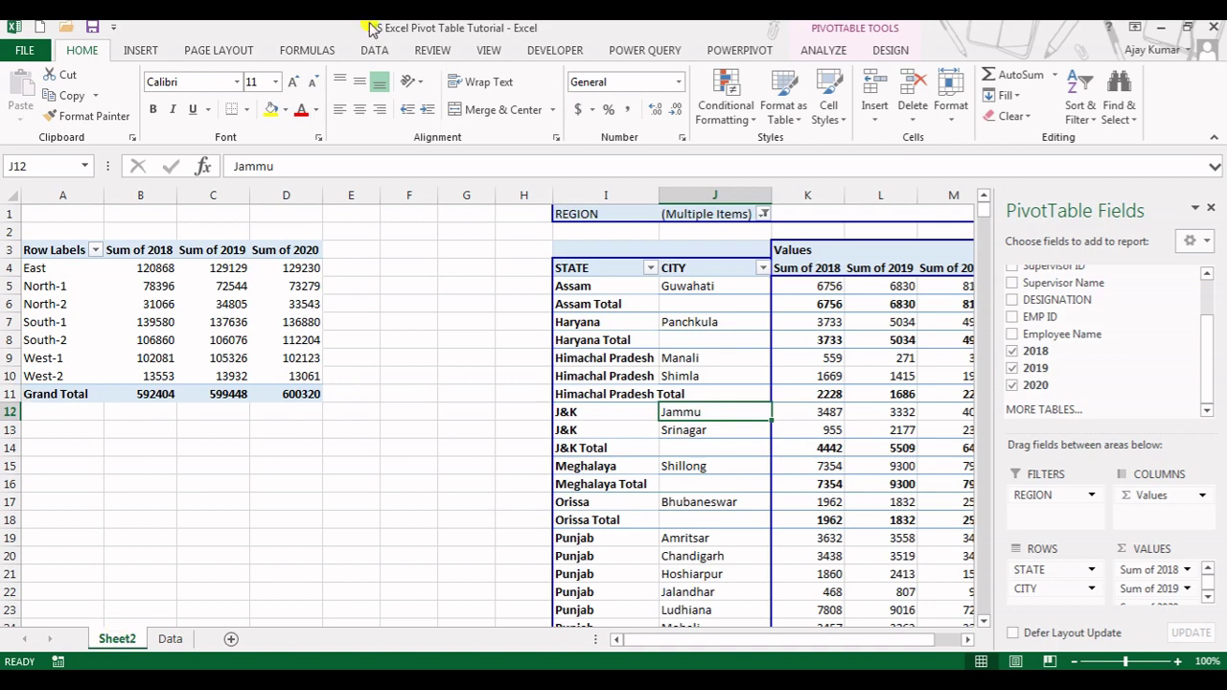
{"action": "left_click", "coordinate": [823, 53]}
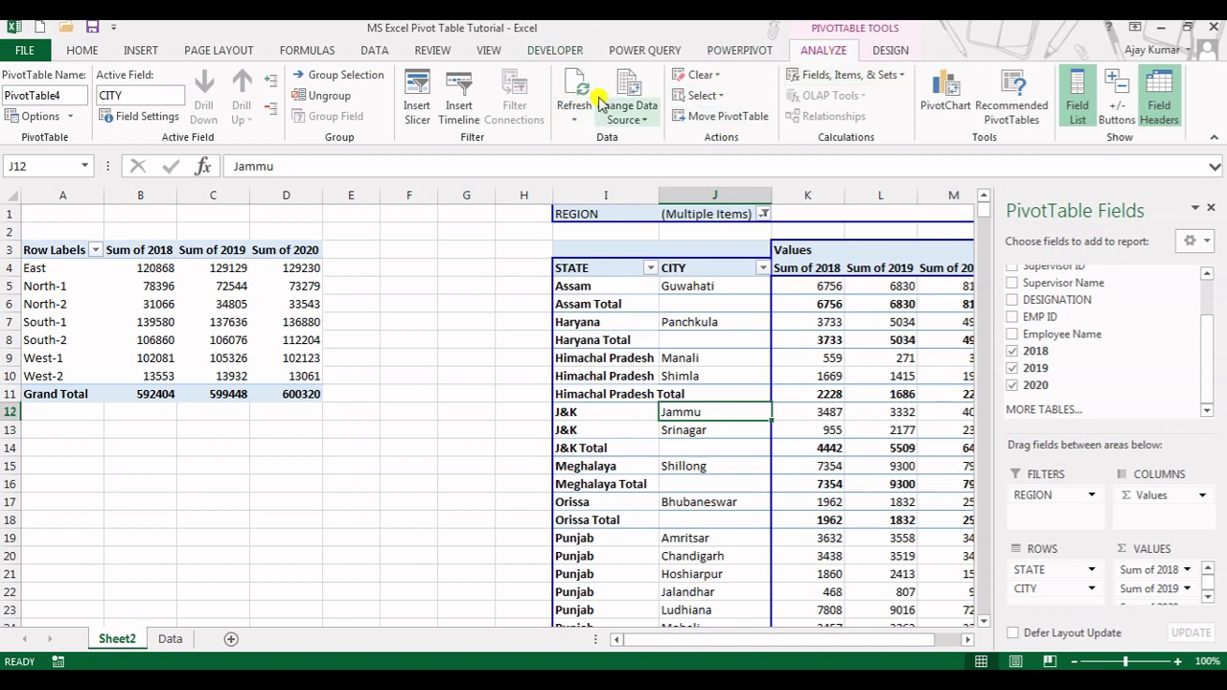
{"action": "left_click", "coordinate": [646, 121]}
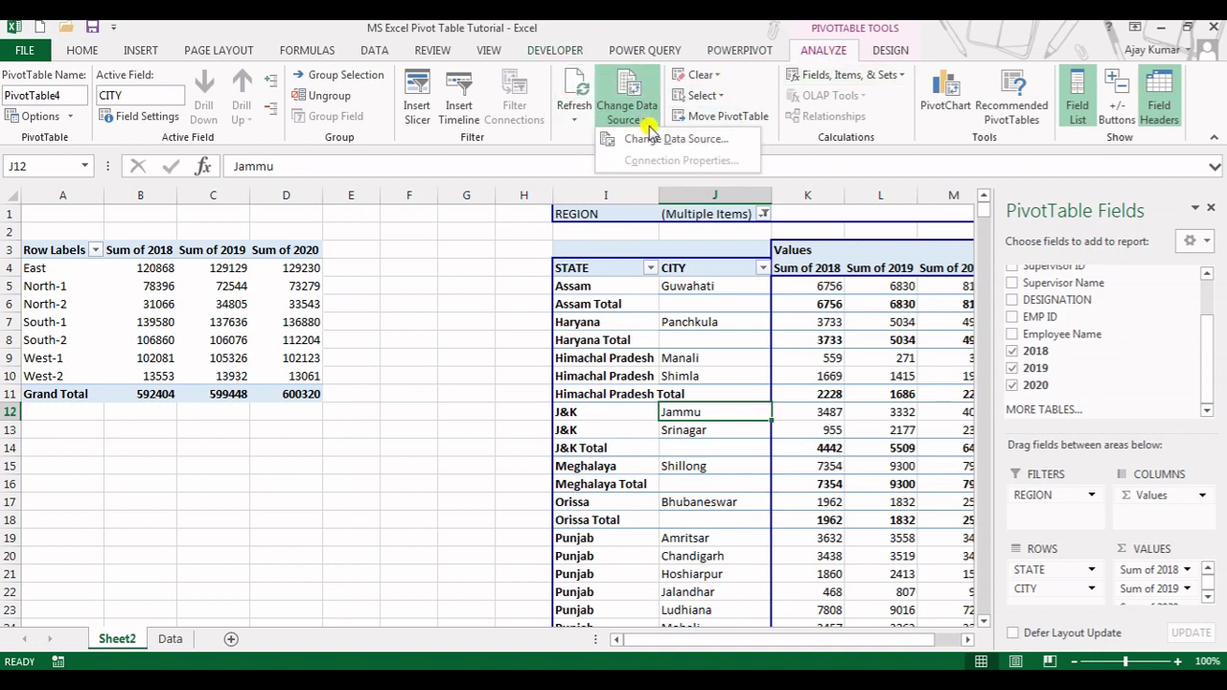
{"action": "left_click", "coordinate": [648, 141]}
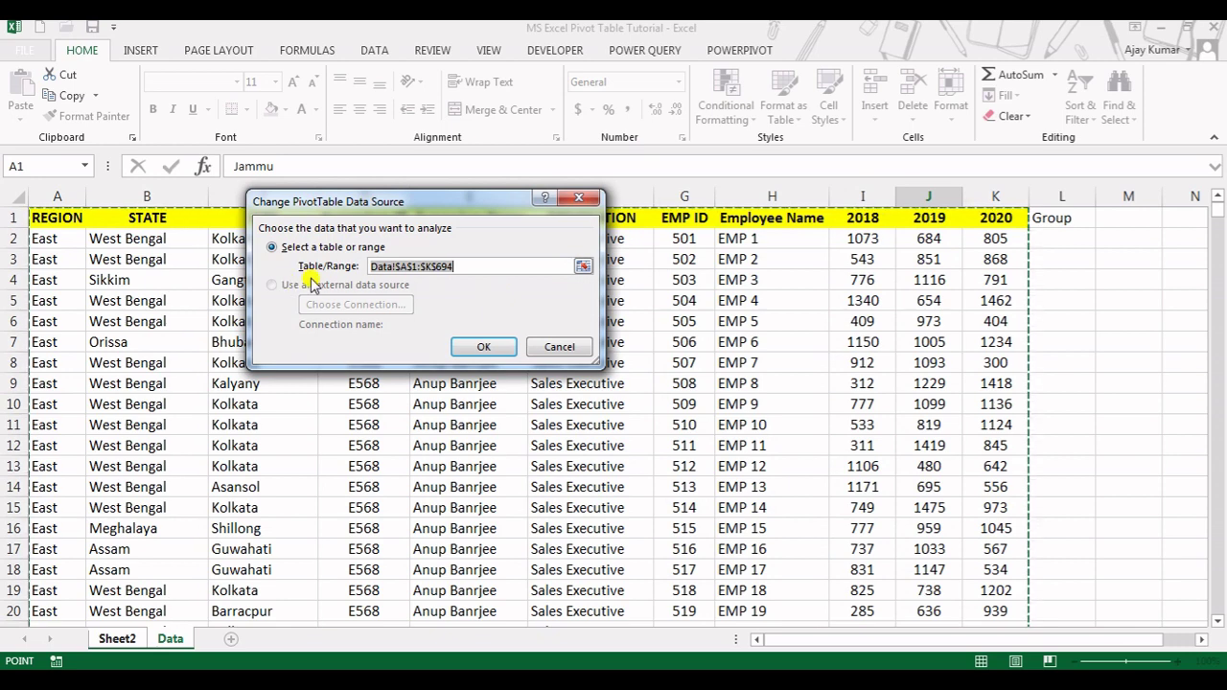
{"action": "key", "text": "BackSpace"}
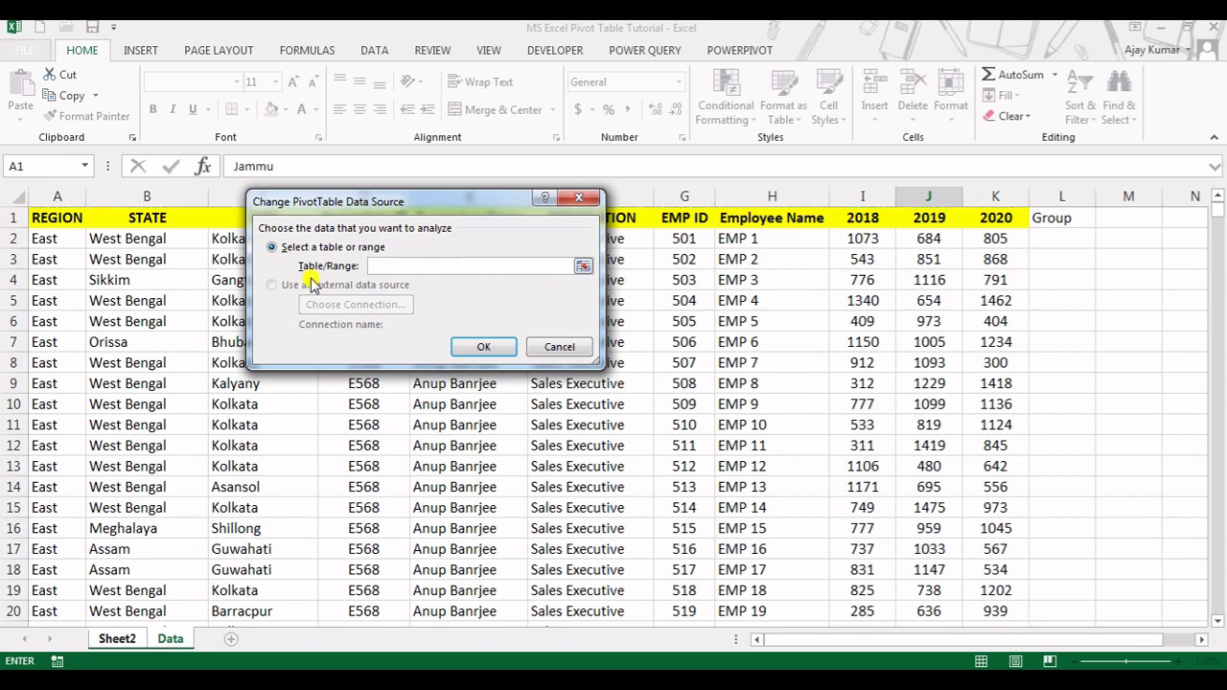
{"action": "left_click", "coordinate": [47, 218]}
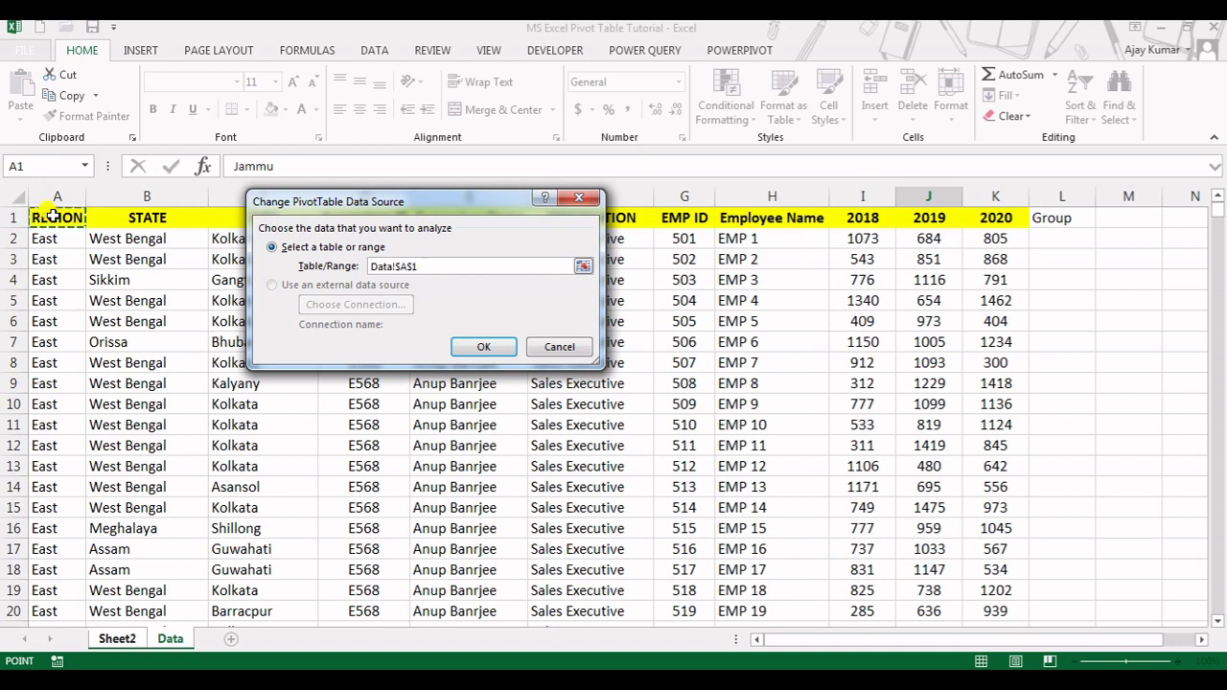
{"action": "key", "text": "ctrl+shift+Right"}
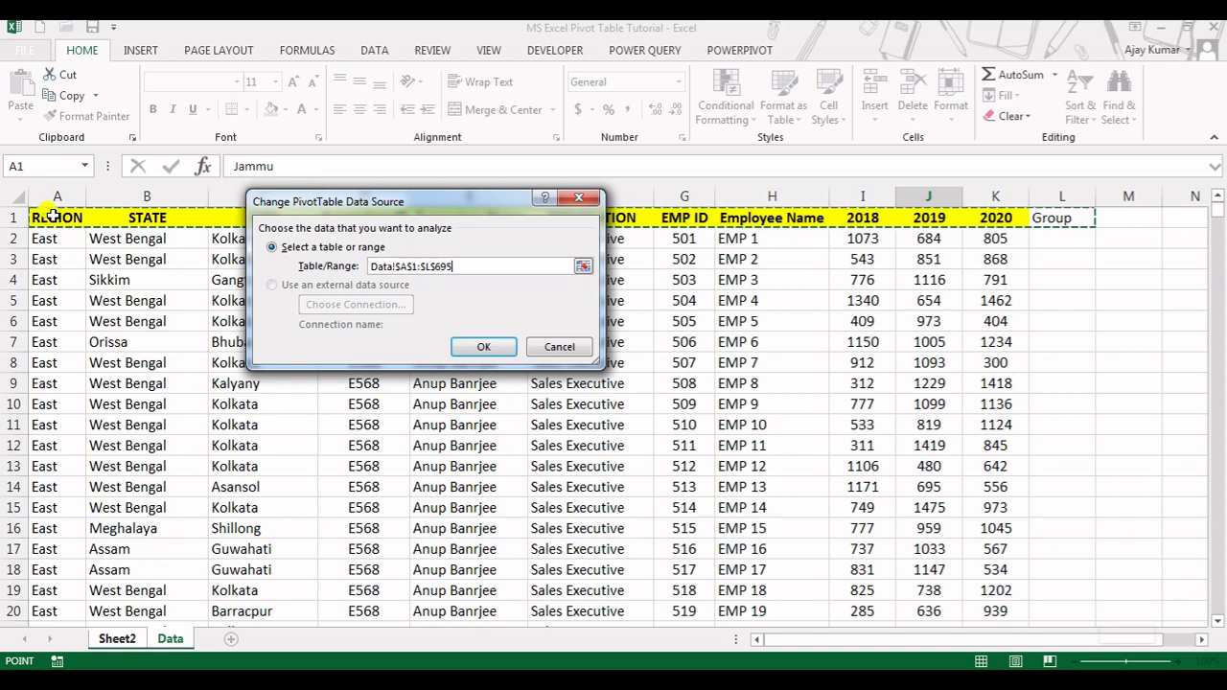
{"action": "key", "text": "ctrl+shift+Down"}
{"action": "key", "text": "shift+Up"}
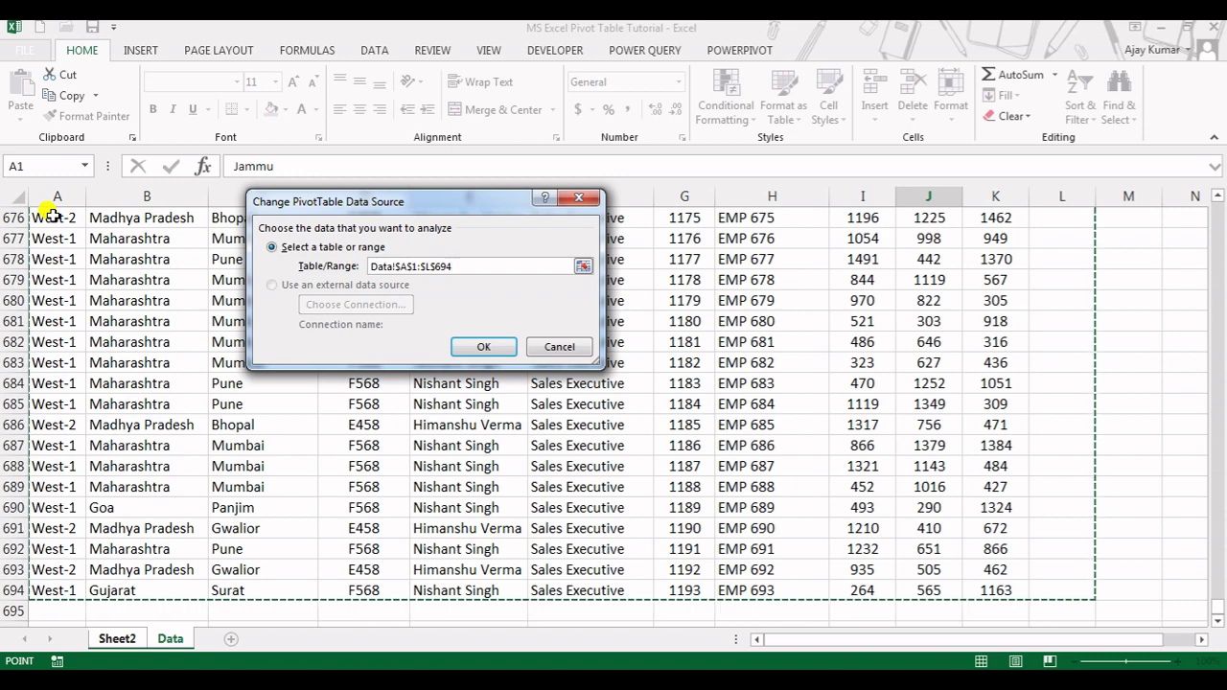
{"action": "left_click", "coordinate": [479, 345]}
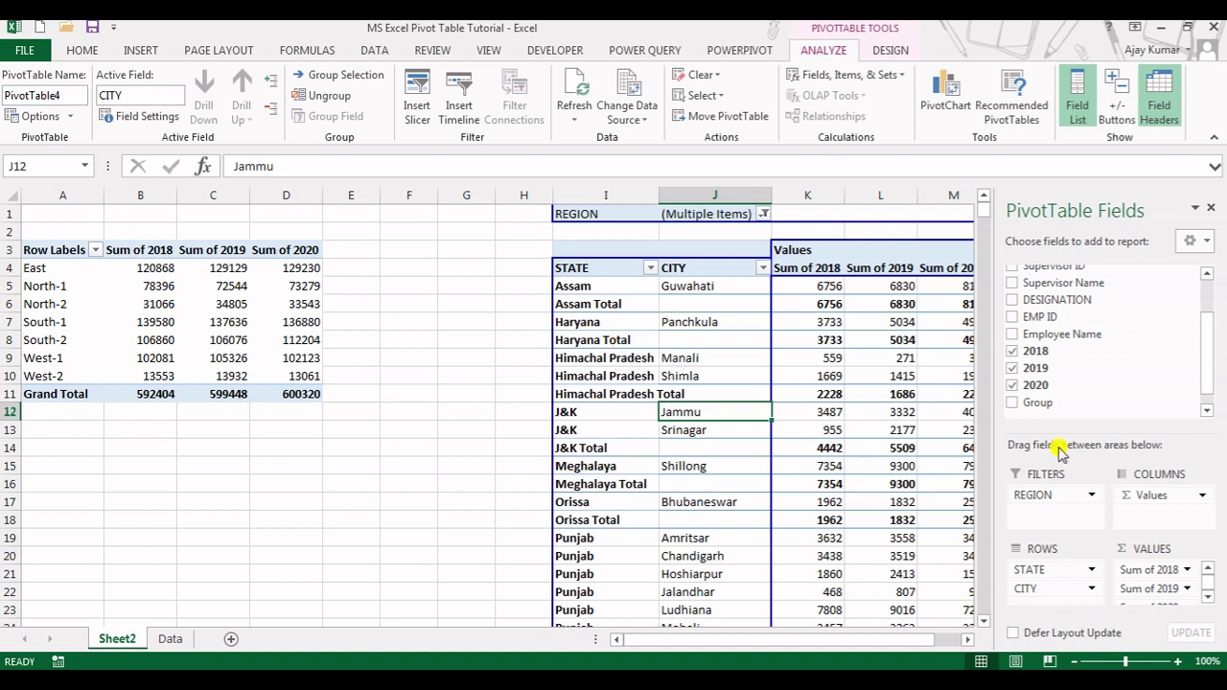
{"action": "left_click_drag", "start_coordinate": [1206, 357], "coordinate": [1209, 369]}
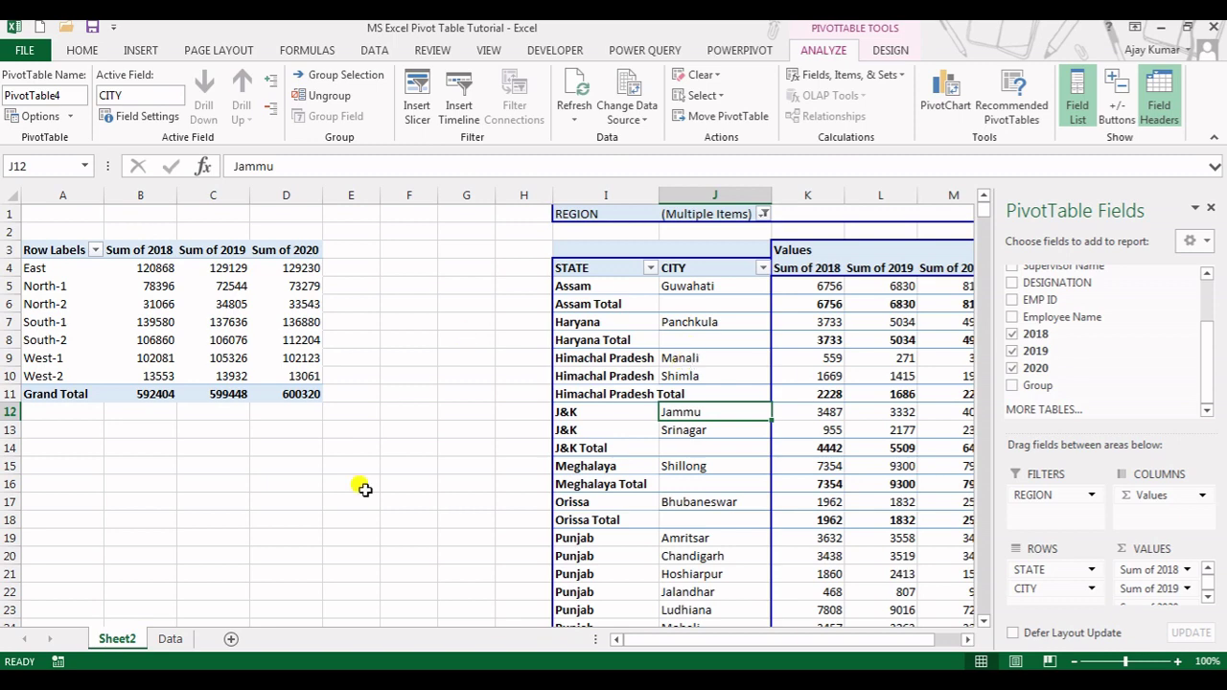
Select cell A1 of the Data sheet and start the PivotTable and PivotChart Wizard.
{"action": "left_click", "coordinate": [170, 638]}
{"action": "left_click", "coordinate": [172, 443]}
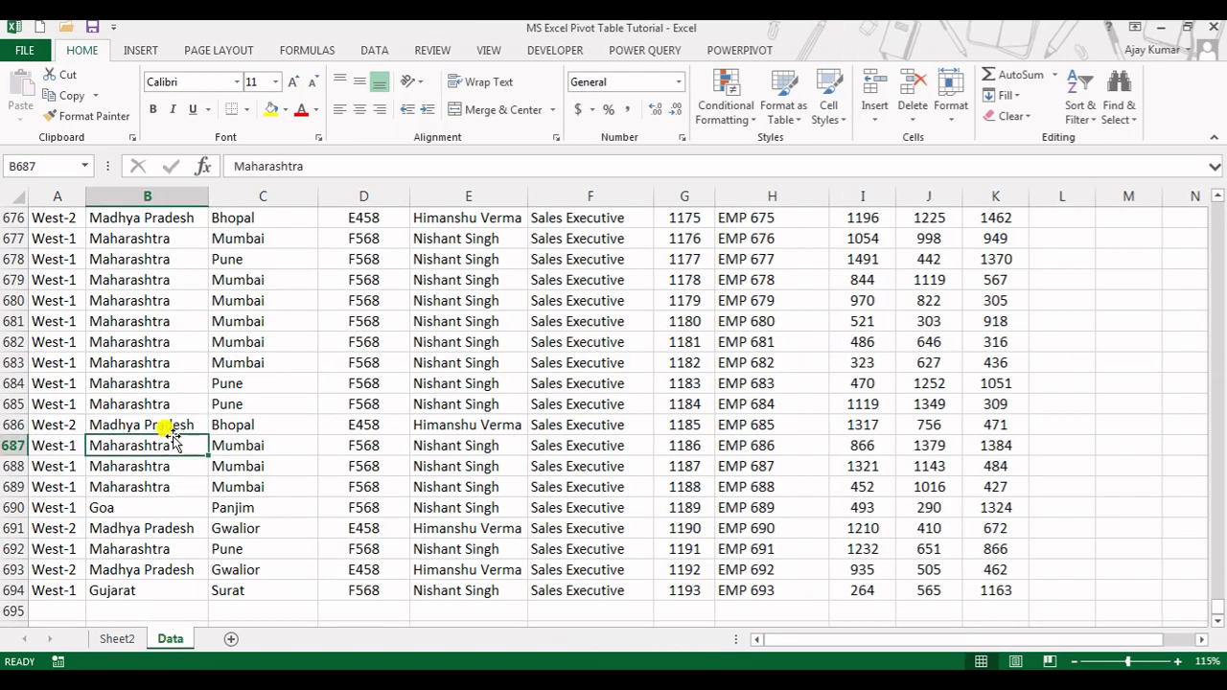
{"action": "key", "text": "ctrl+Up"}
{"action": "key", "text": "ctrl+Left"}
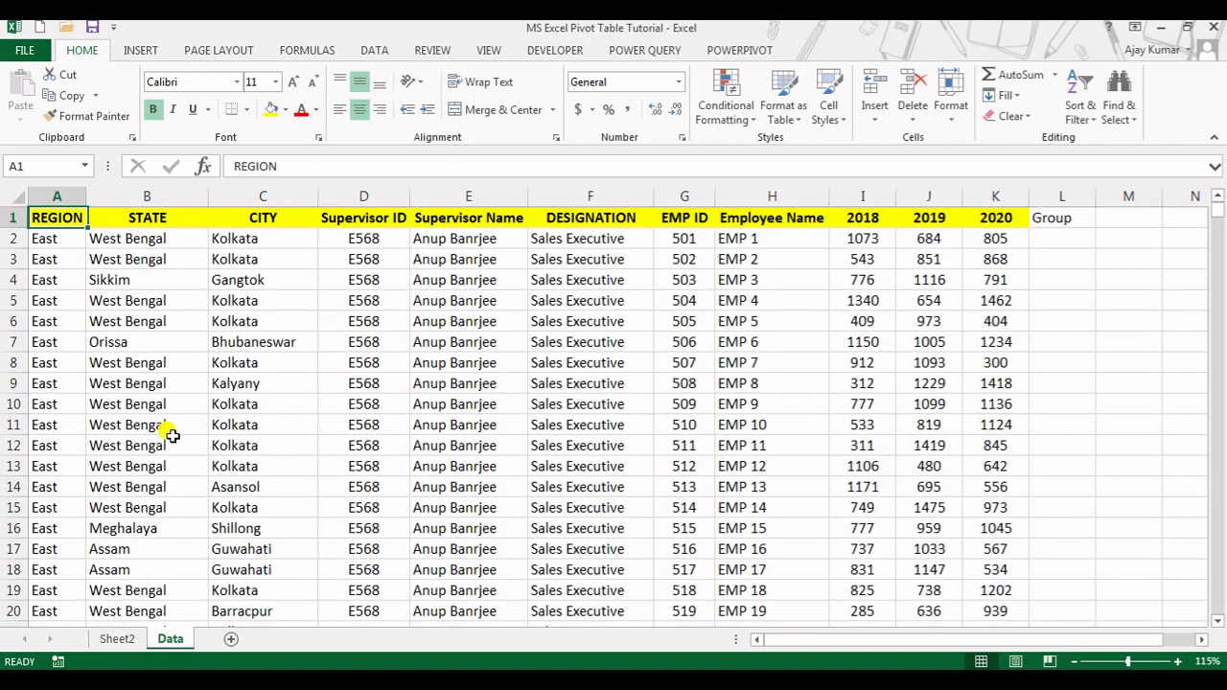
{"action": "left_click", "coordinate": [137, 50]}
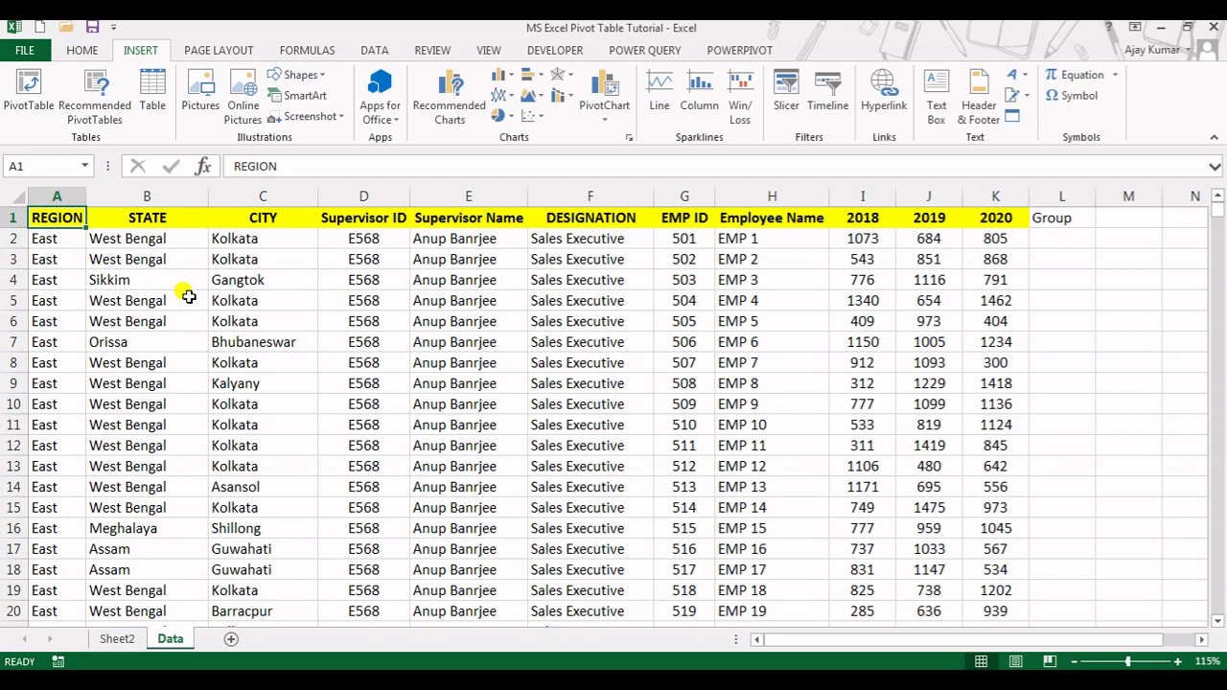
{"action": "key", "text": "alt+d"}
{"action": "key", "text": "p"}
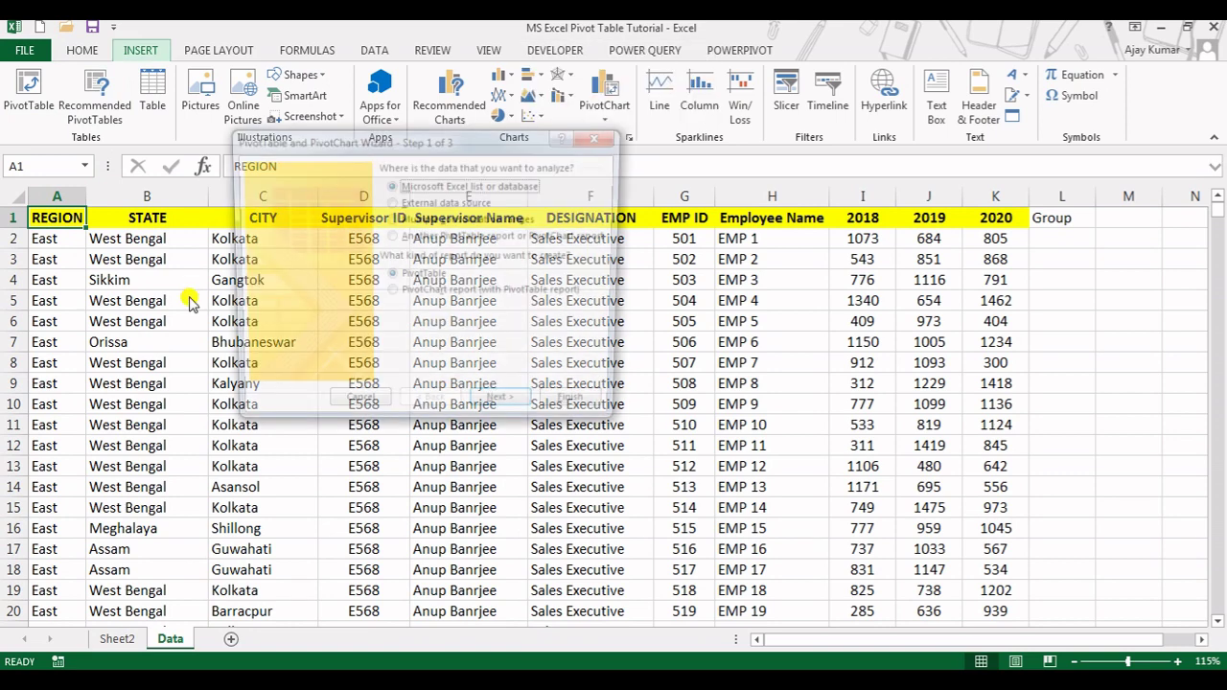